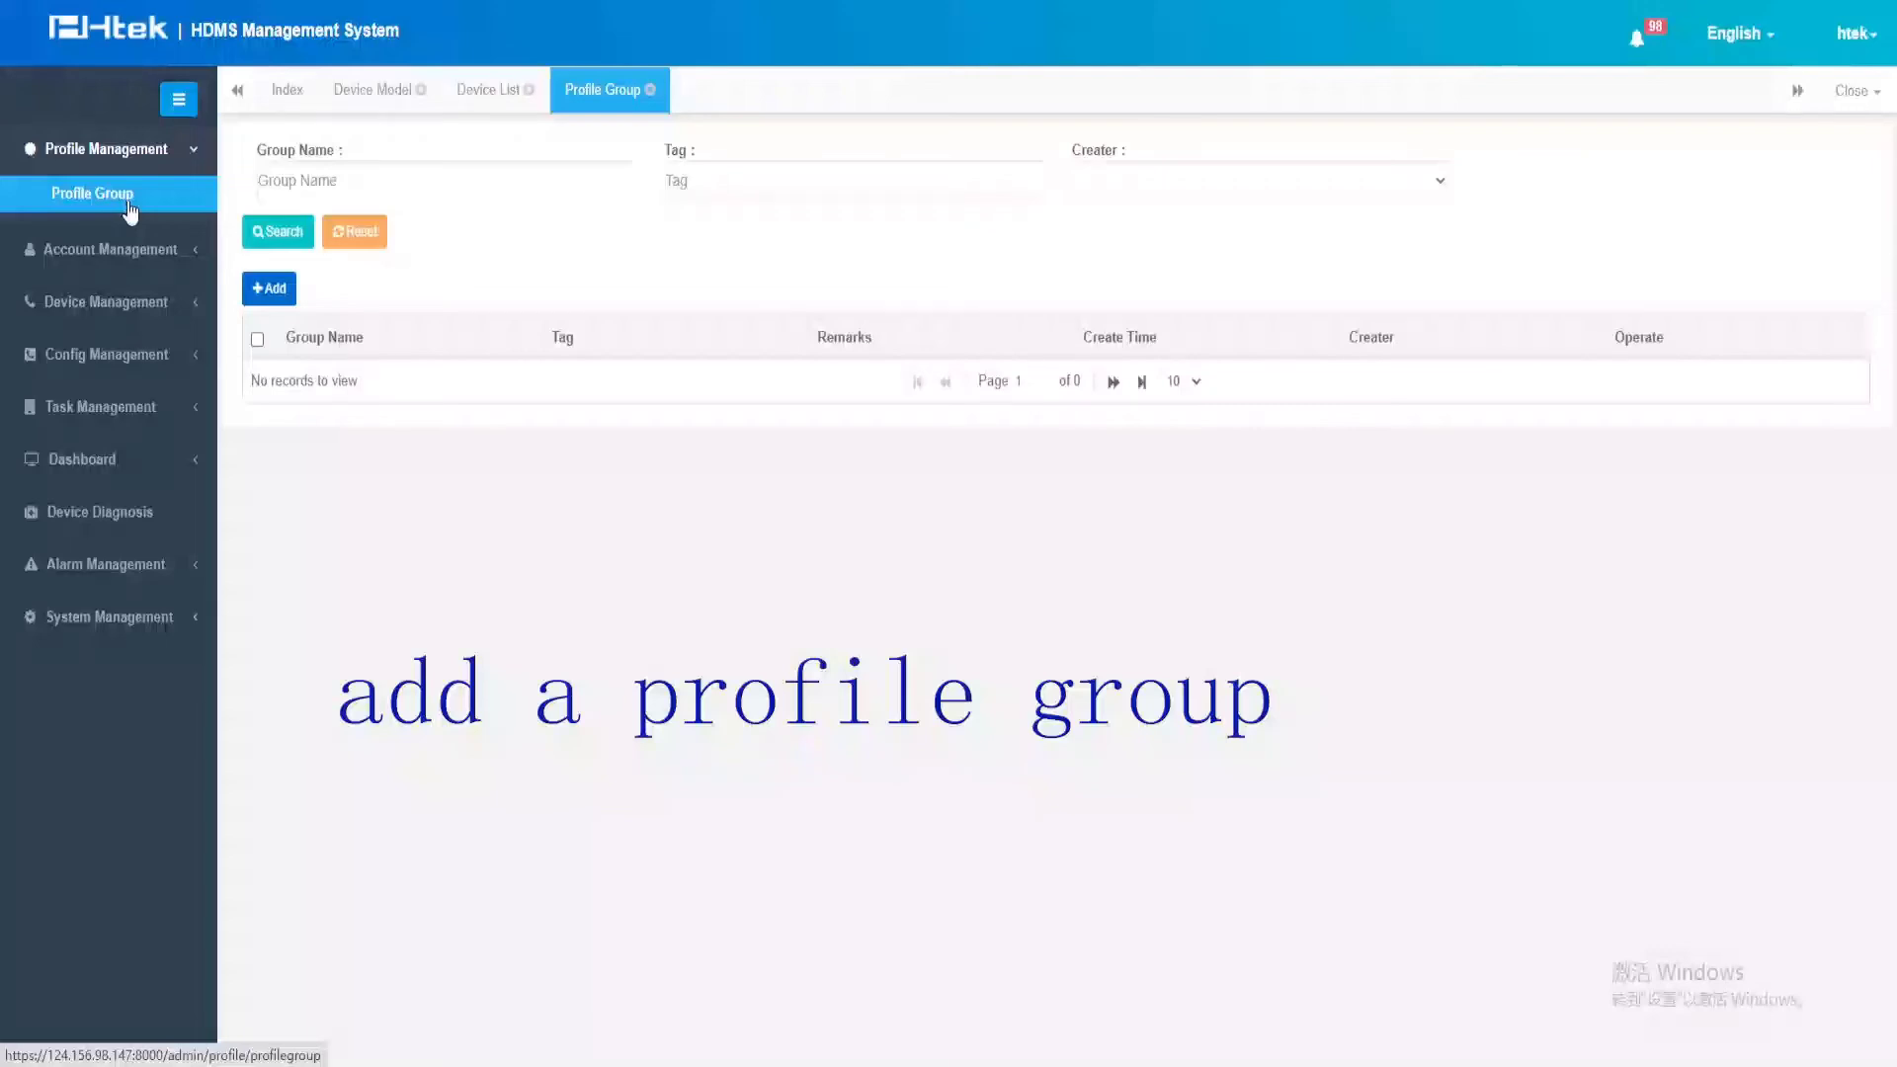
# Create profile group test1 with tag 1, save it, and open its profile list
pyautogui.click(284, 289)
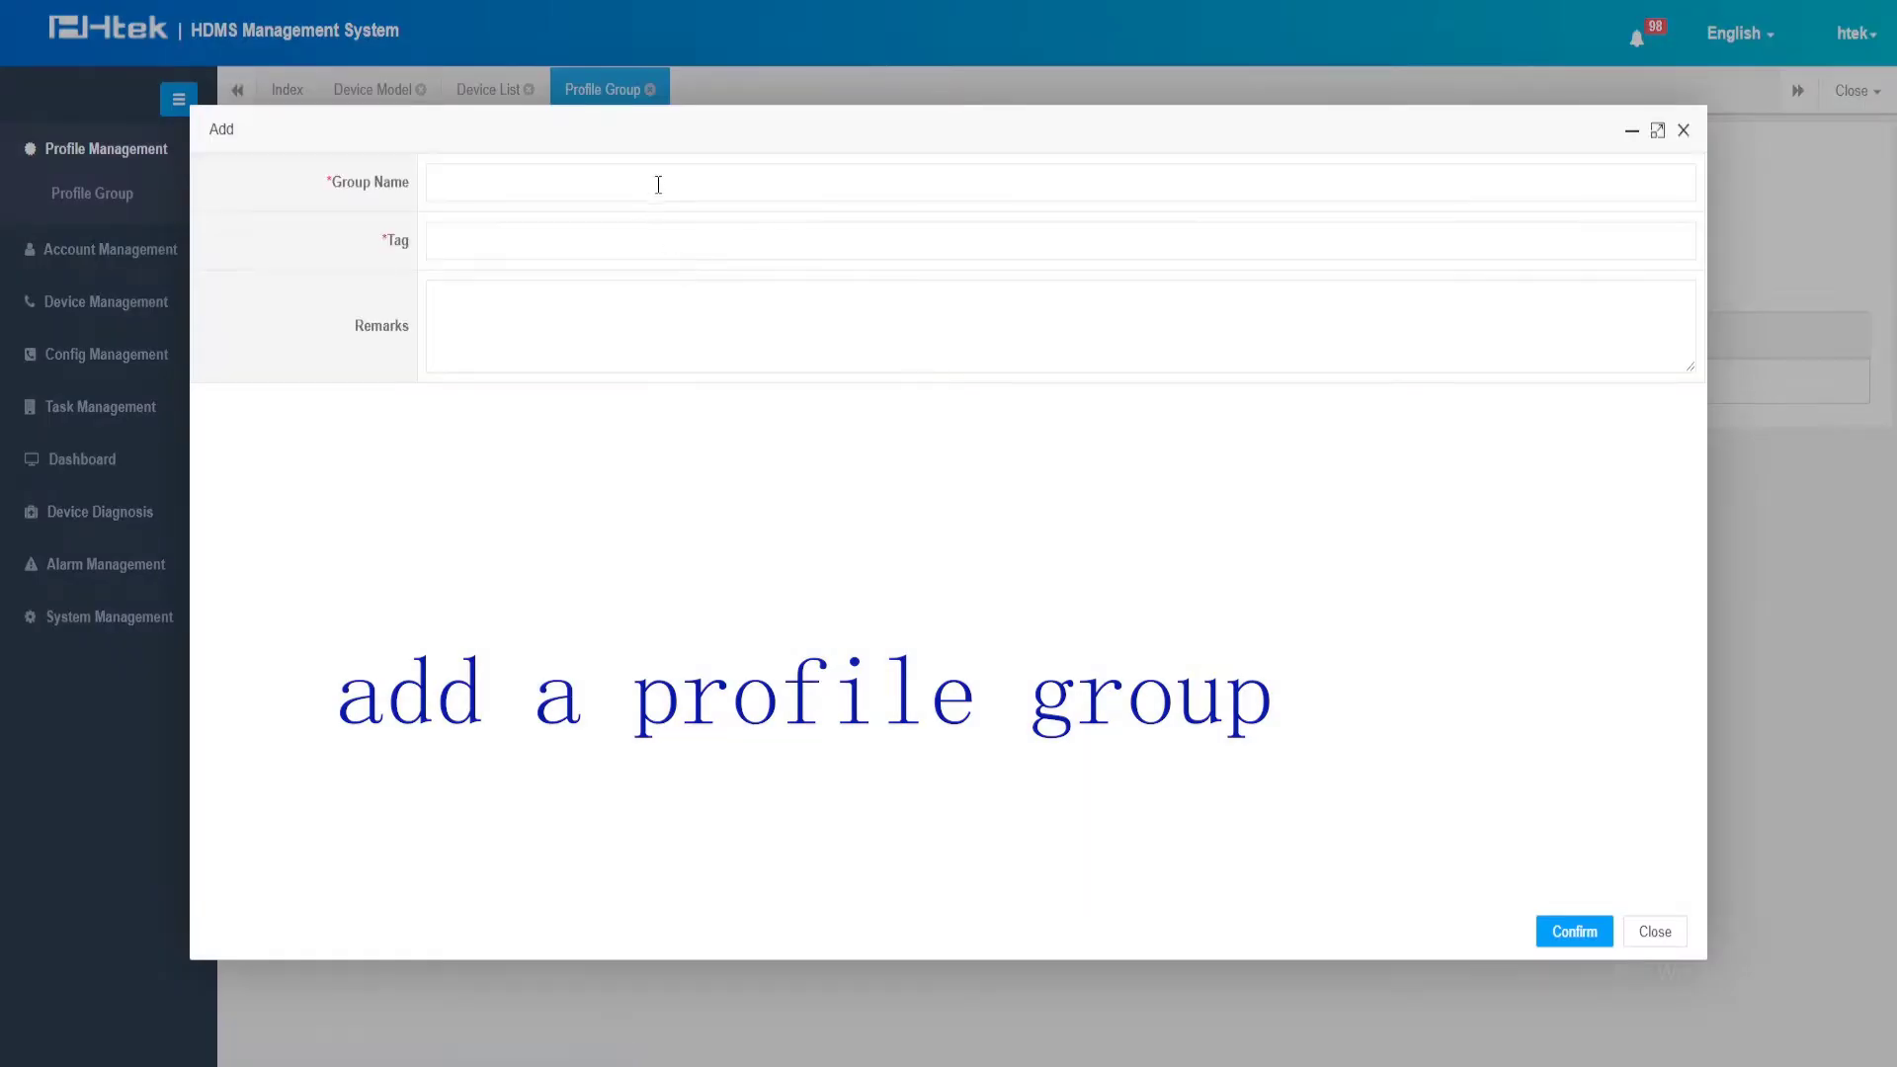
pyautogui.click(658, 183)
pyautogui.write('tes')
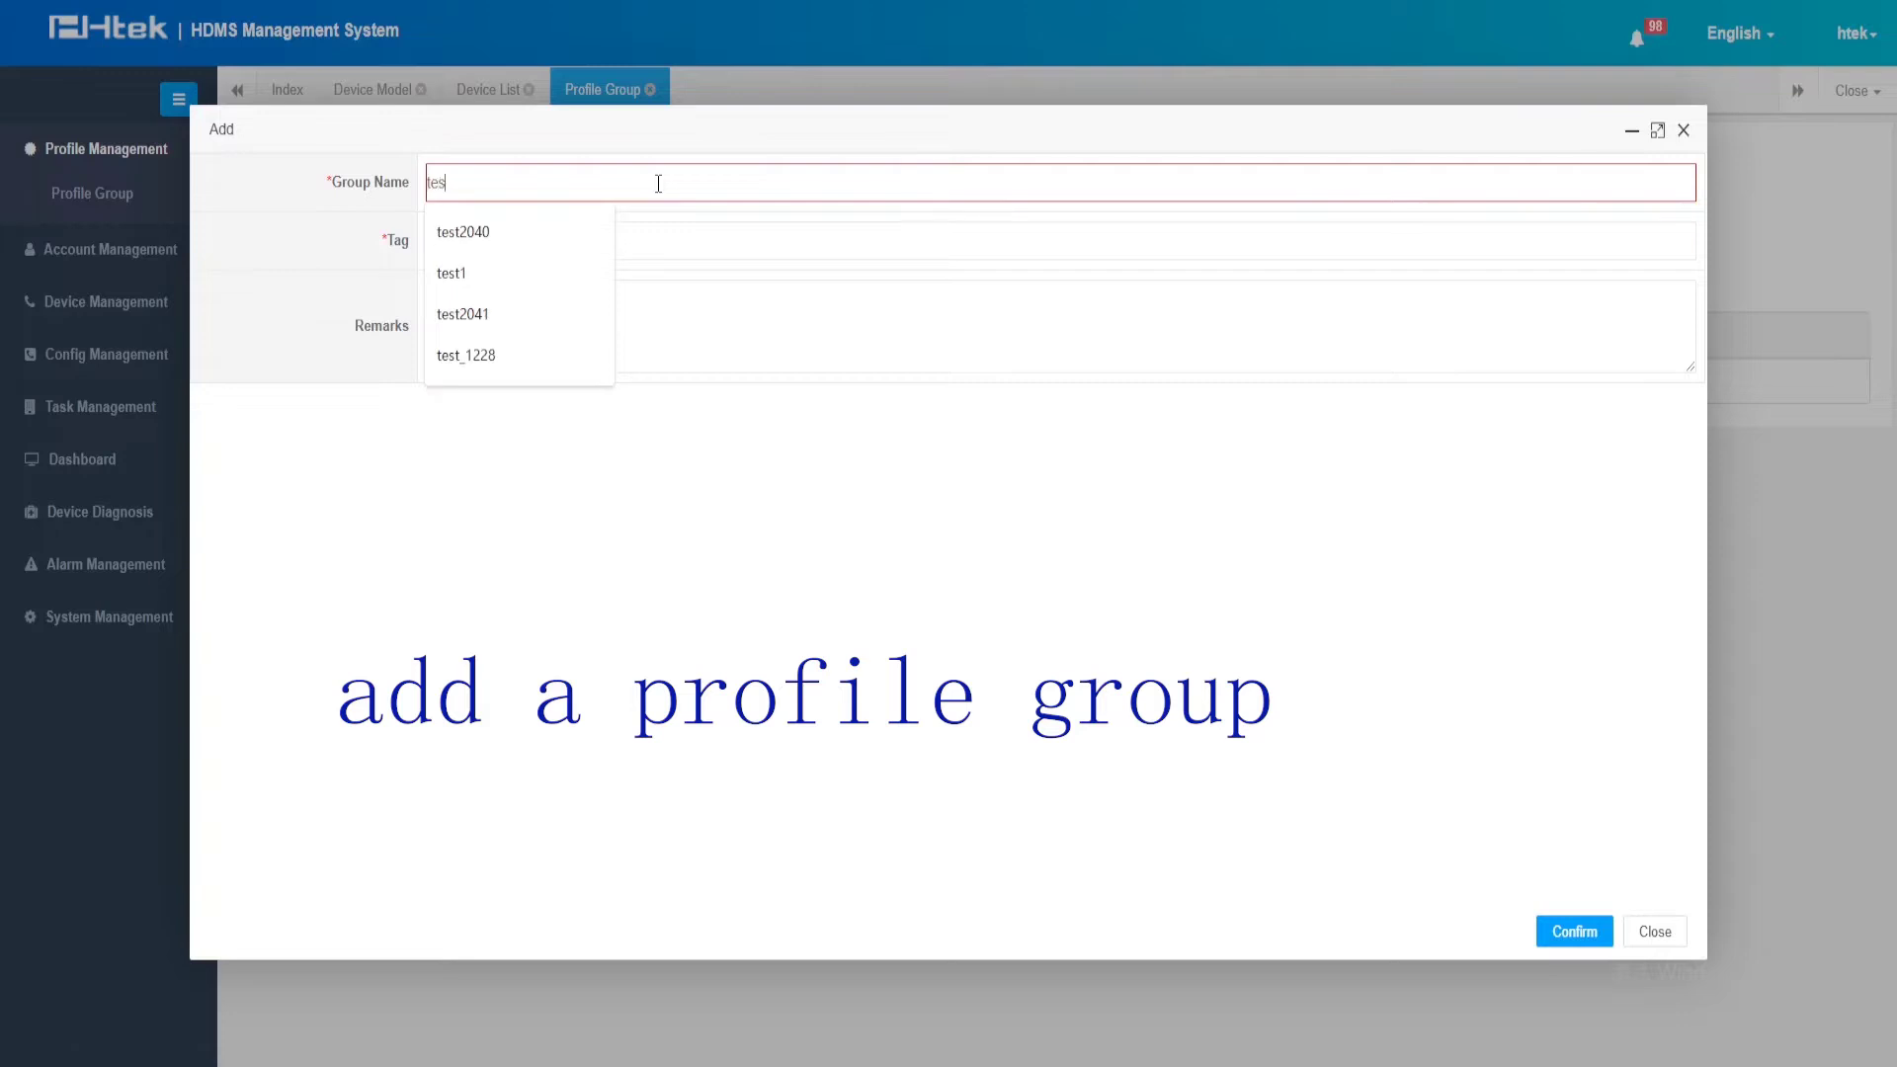
pyautogui.write('t1')
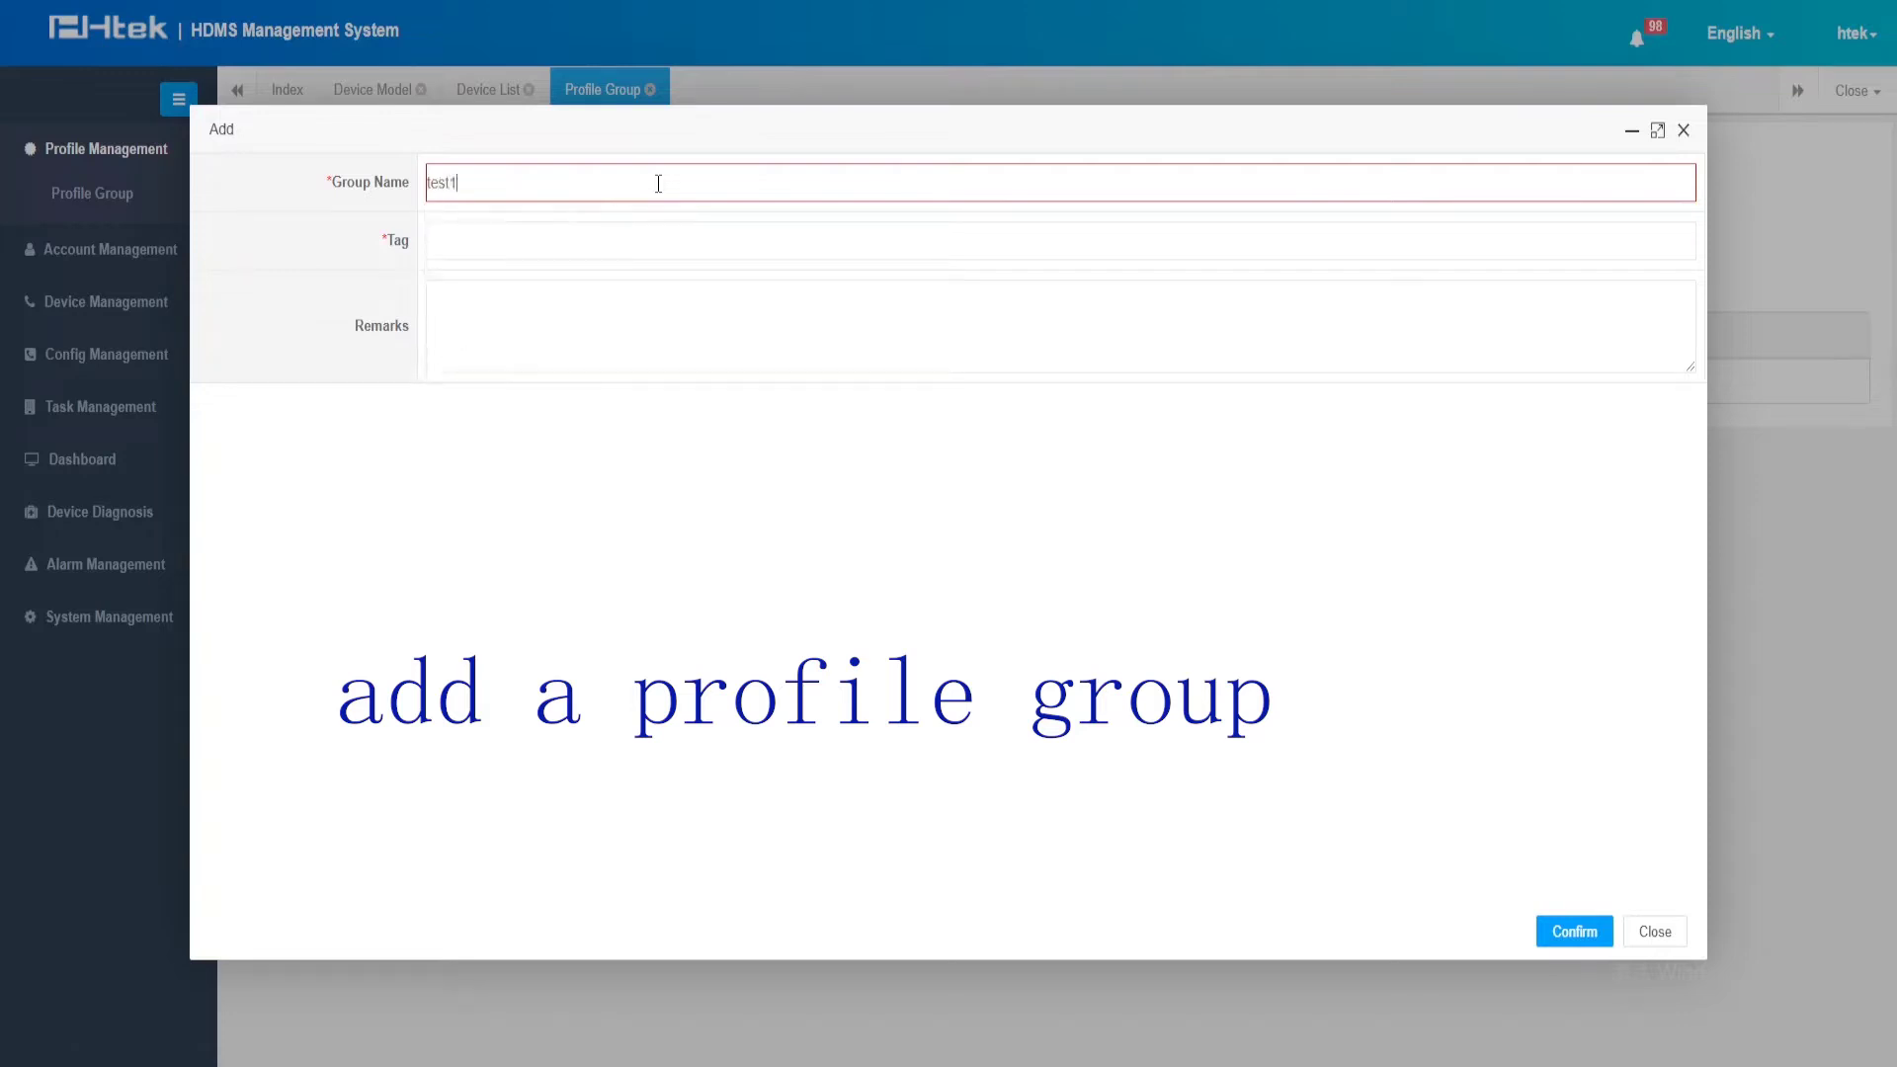
pyautogui.click(657, 239)
pyautogui.click(558, 310)
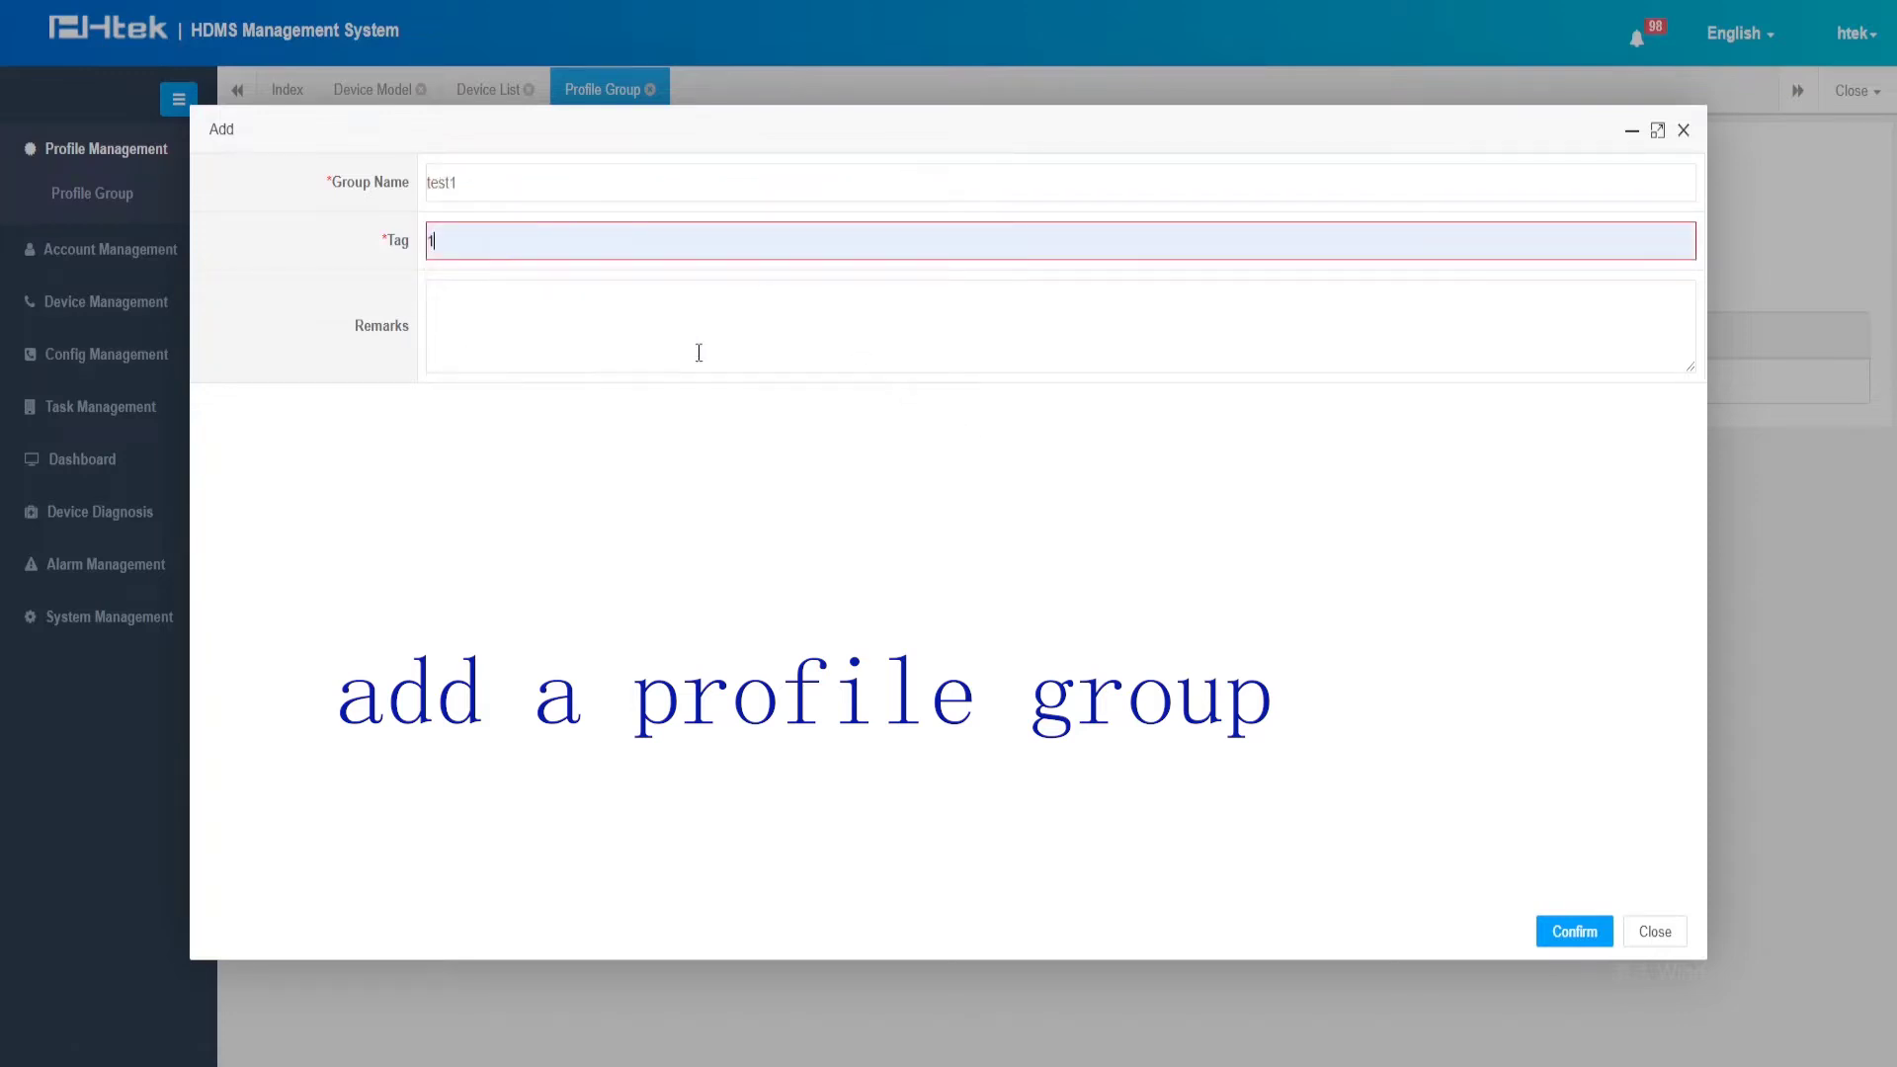
pyautogui.click(1574, 931)
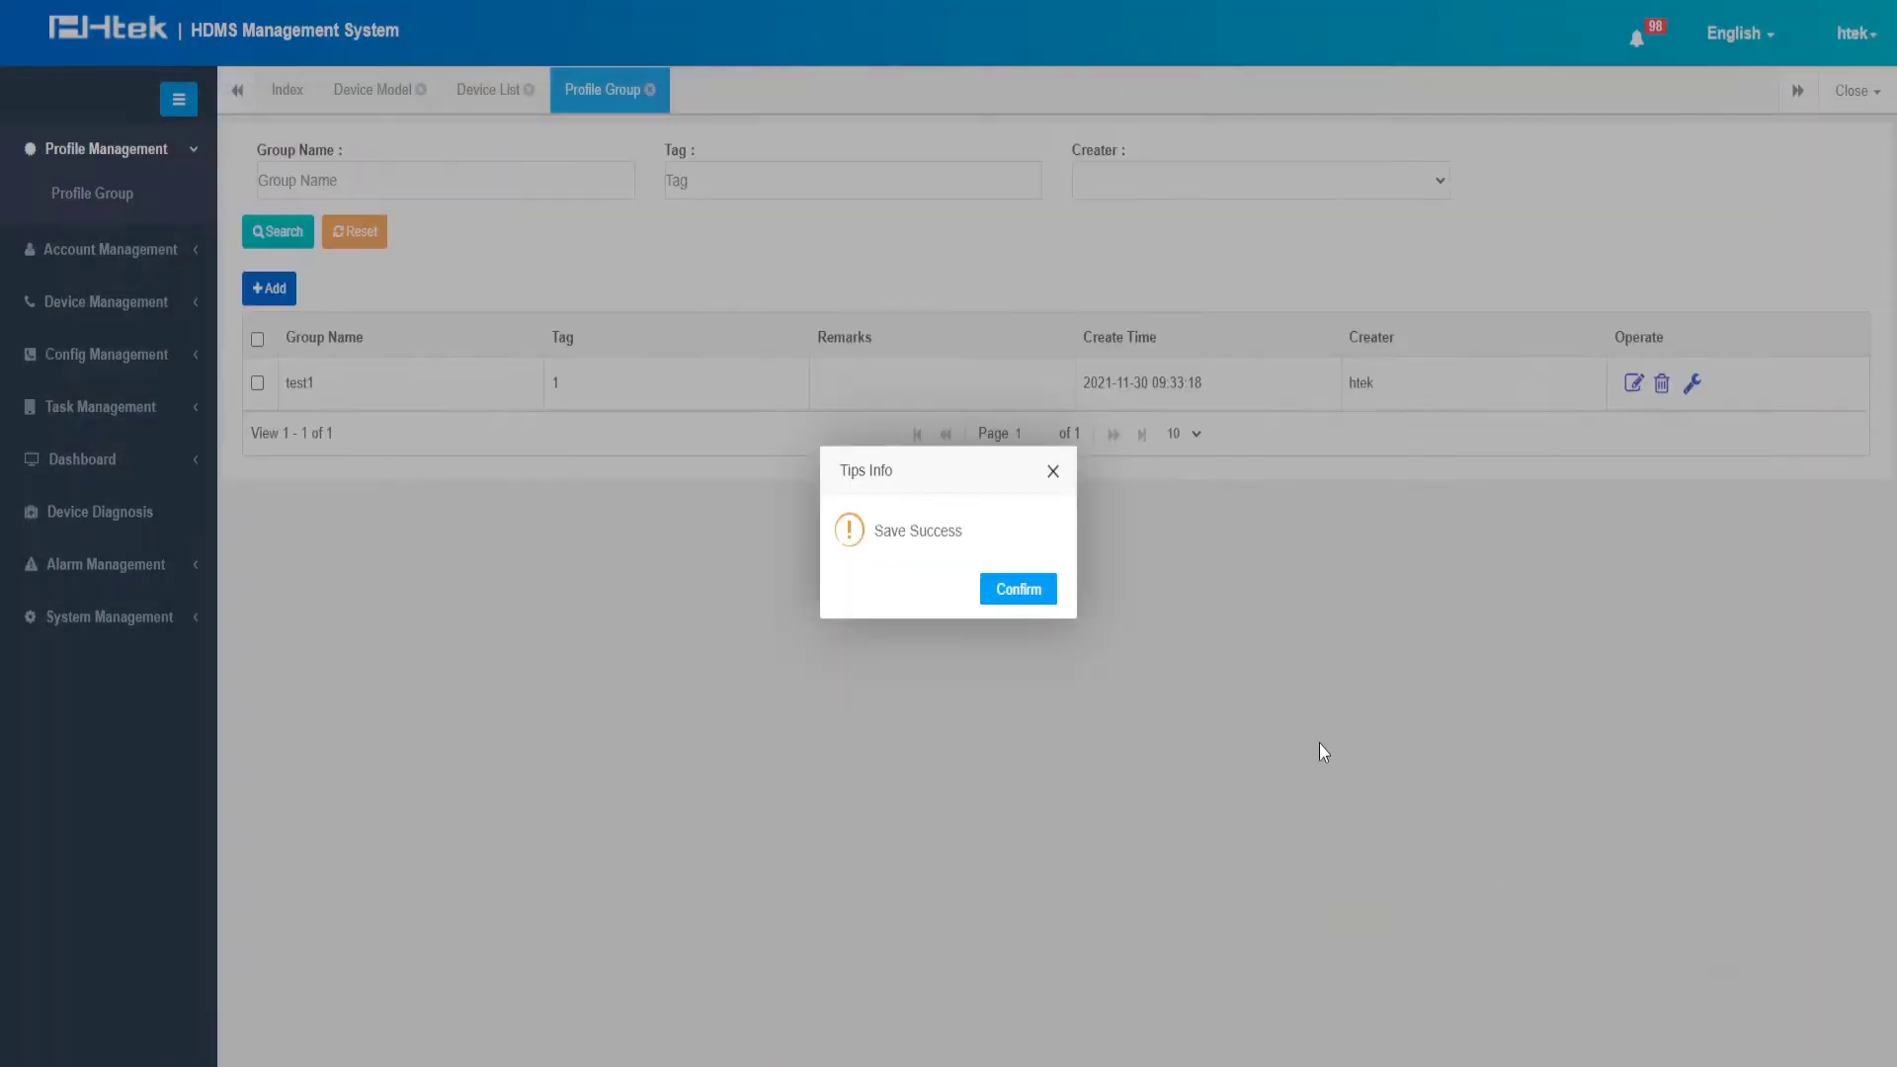
pyautogui.click(1031, 593)
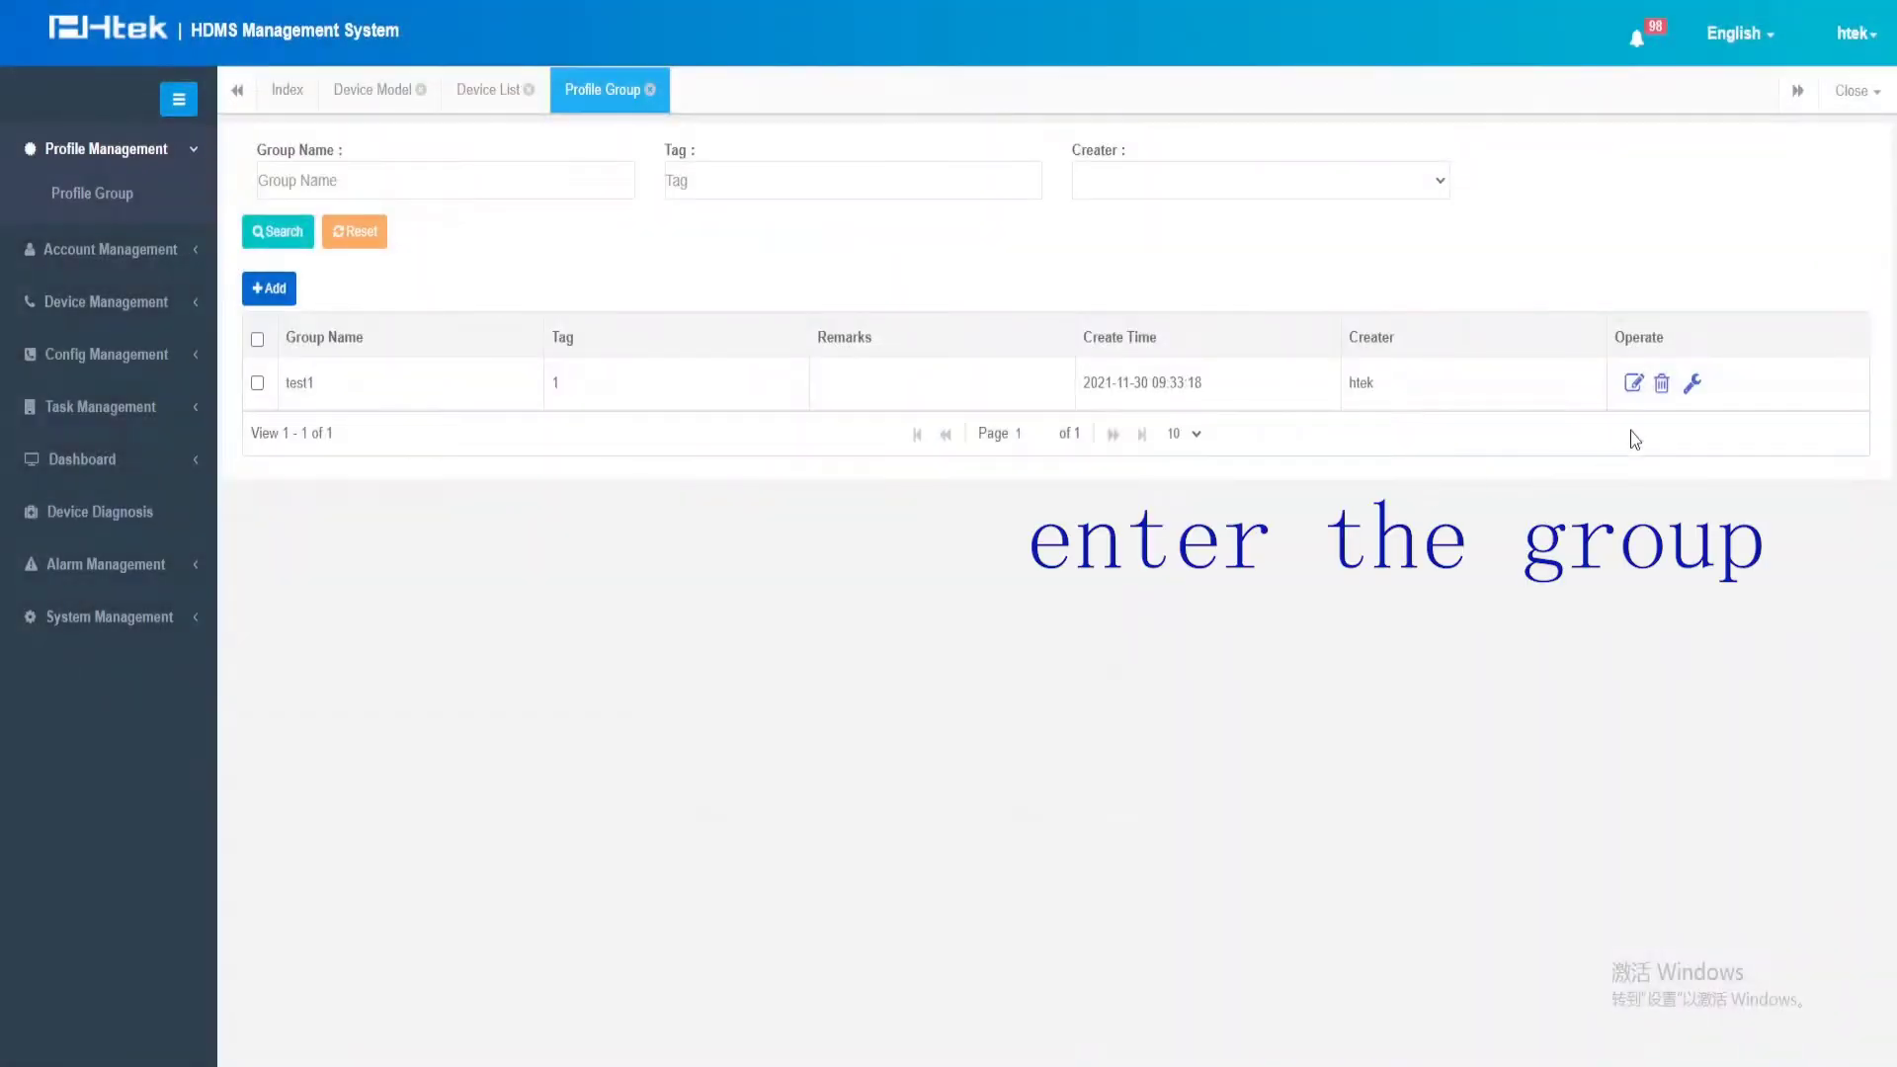
pyautogui.click(1693, 385)
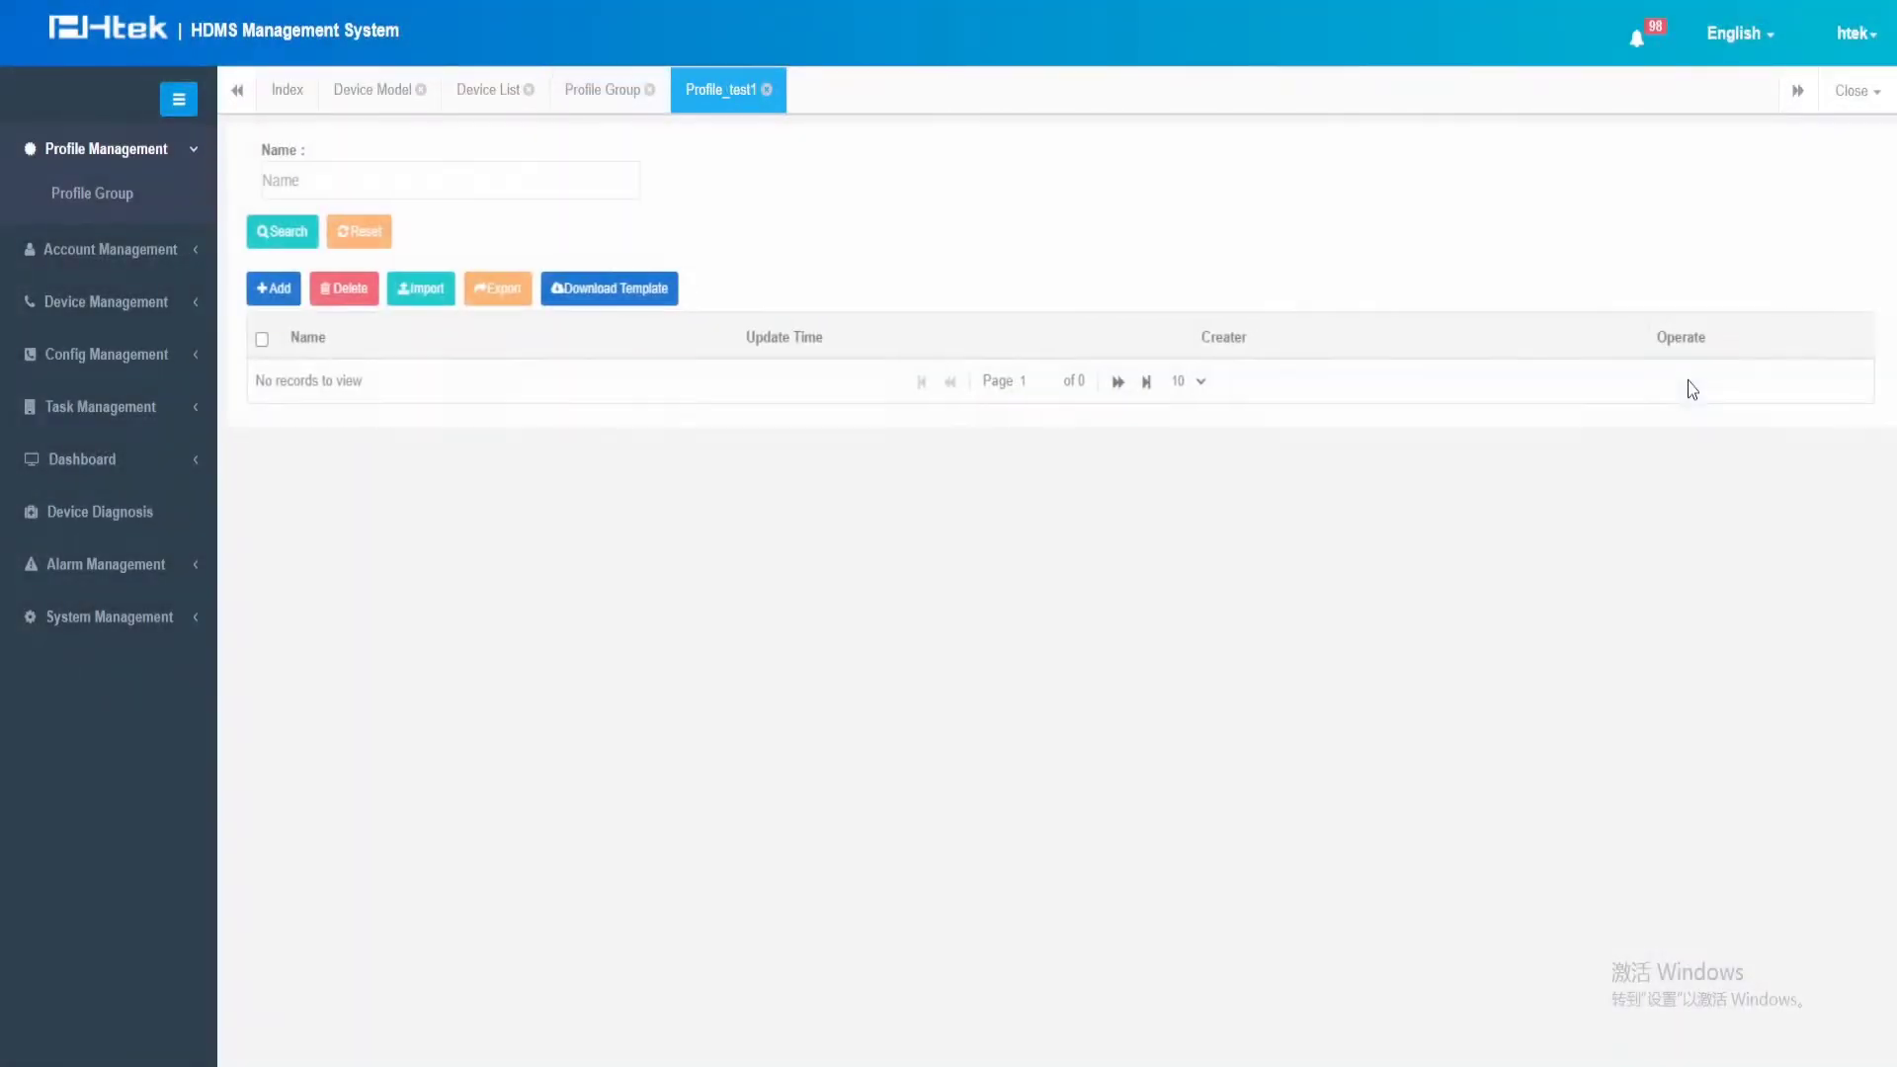
# Save a new profile named 1 whose primary SIP server is test.com
pyautogui.click(273, 288)
pyautogui.click(331, 75)
pyautogui.click(341, 127)
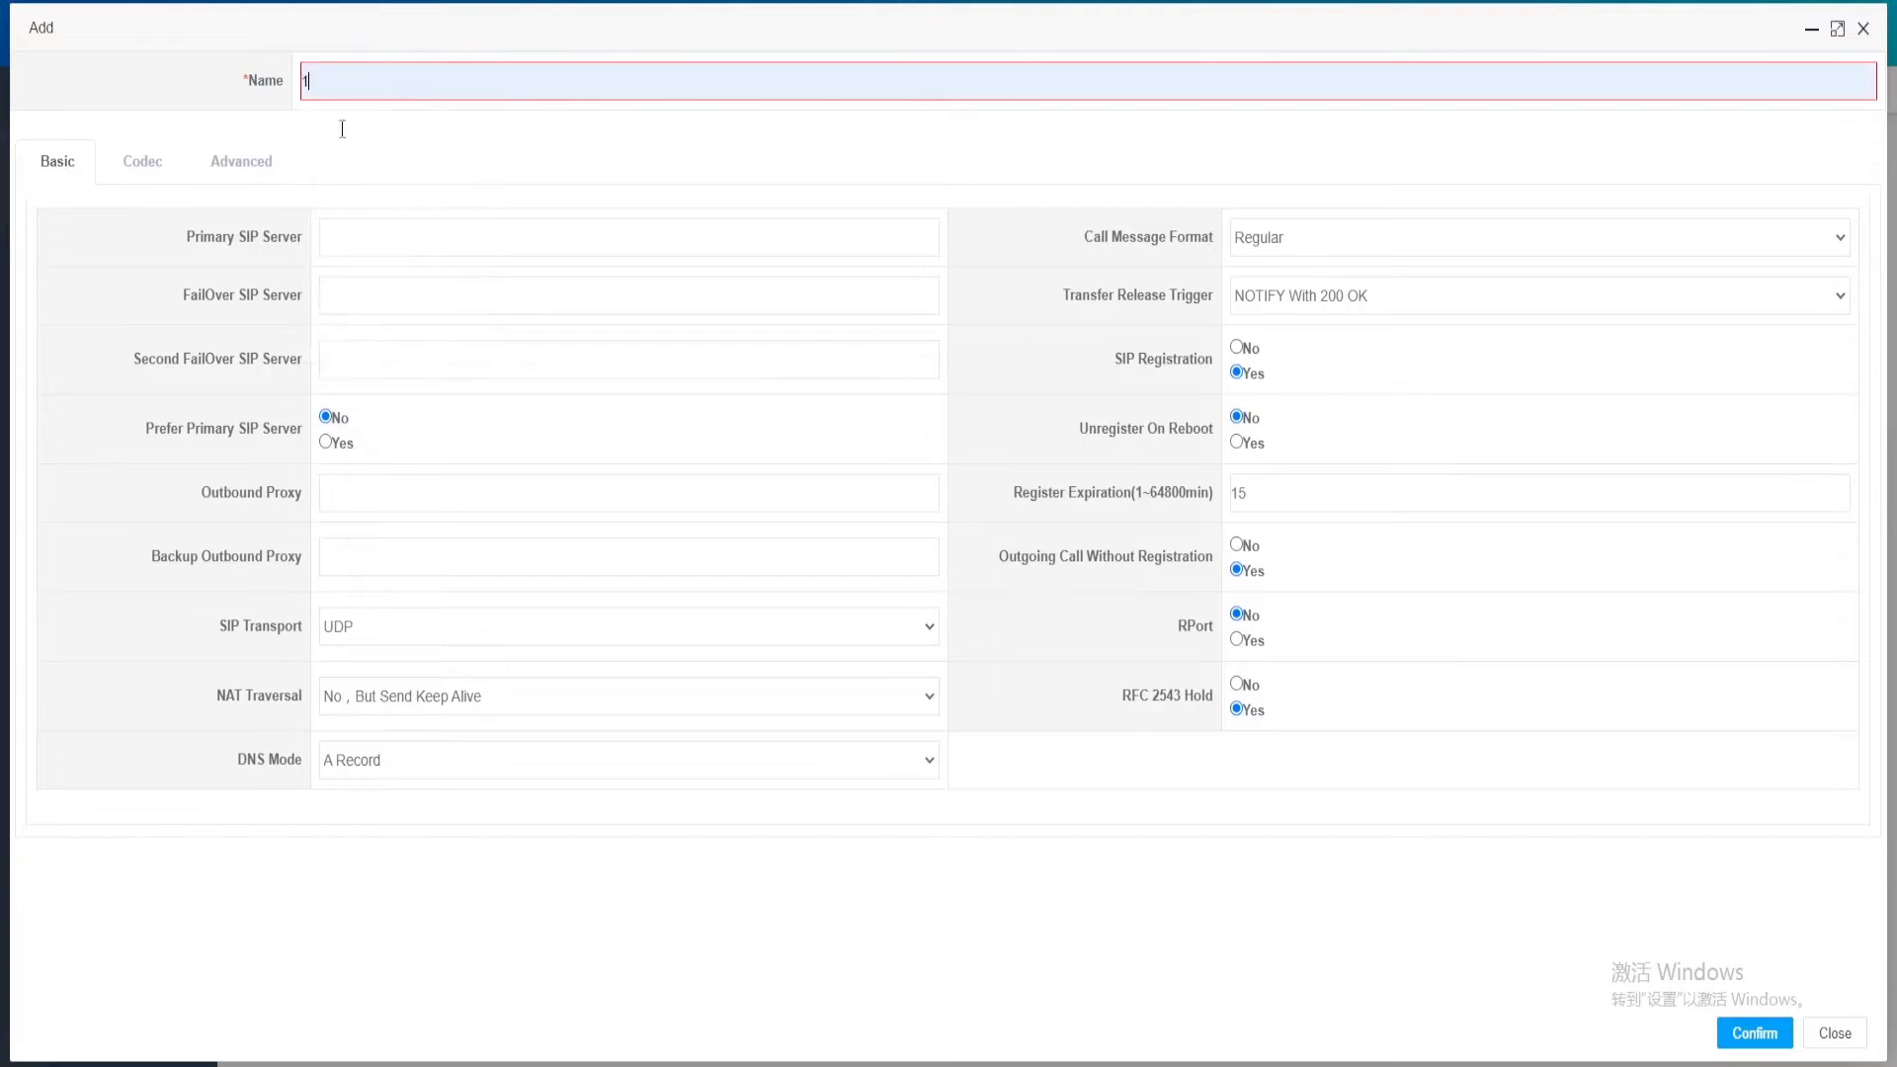
pyautogui.click(384, 238)
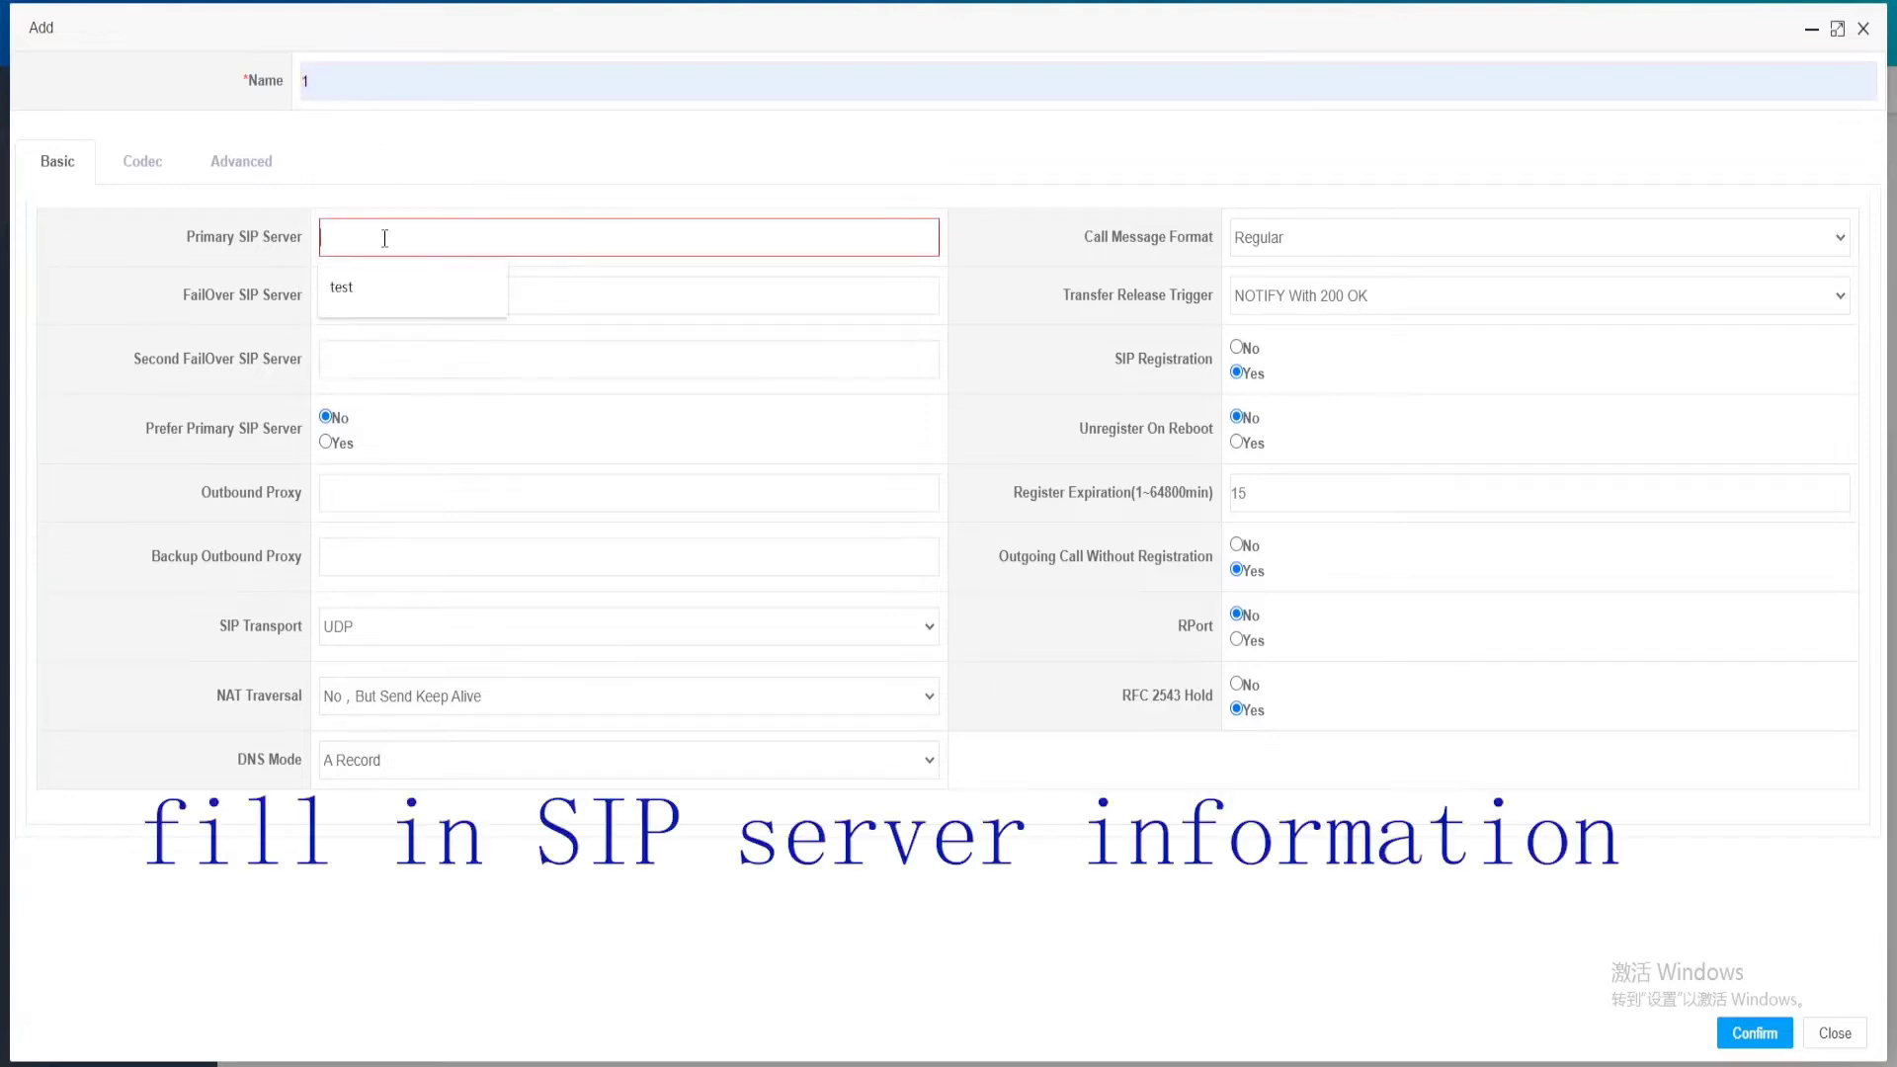
pyautogui.click(376, 281)
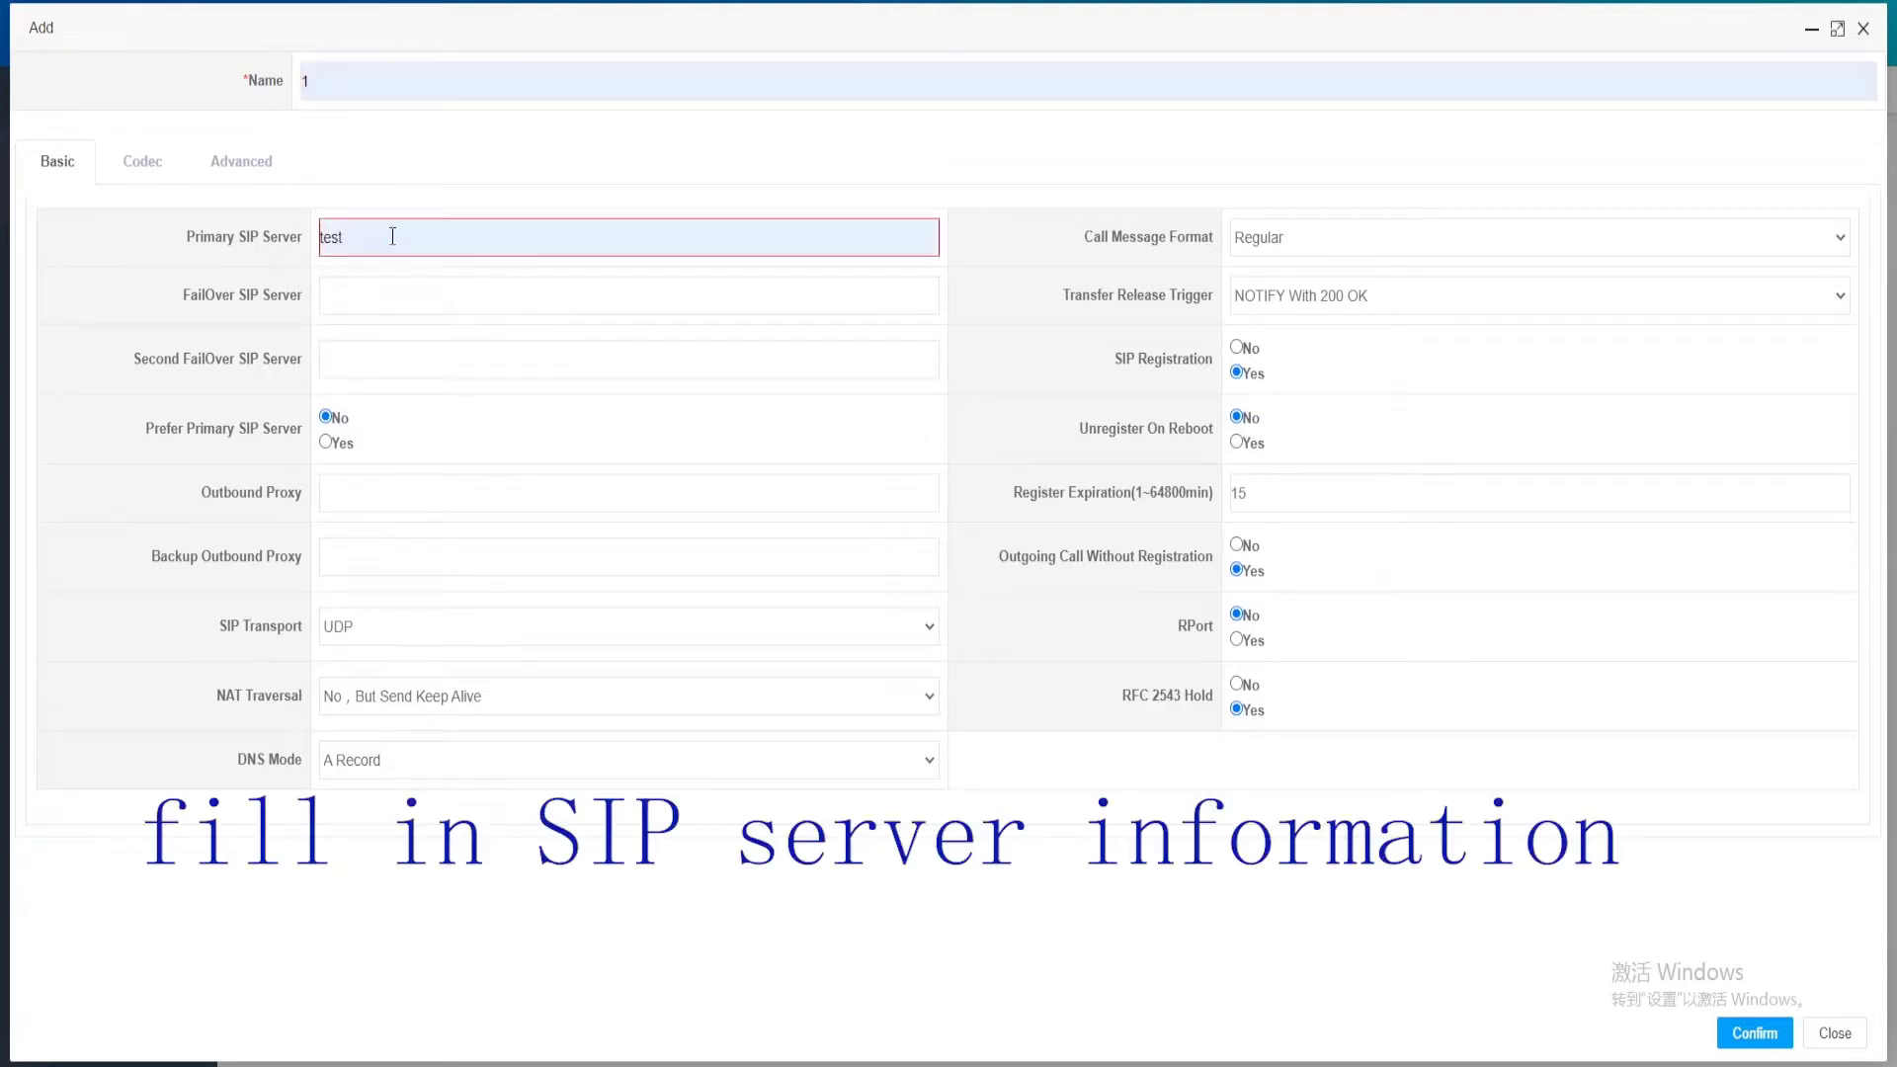
pyautogui.write('.com')
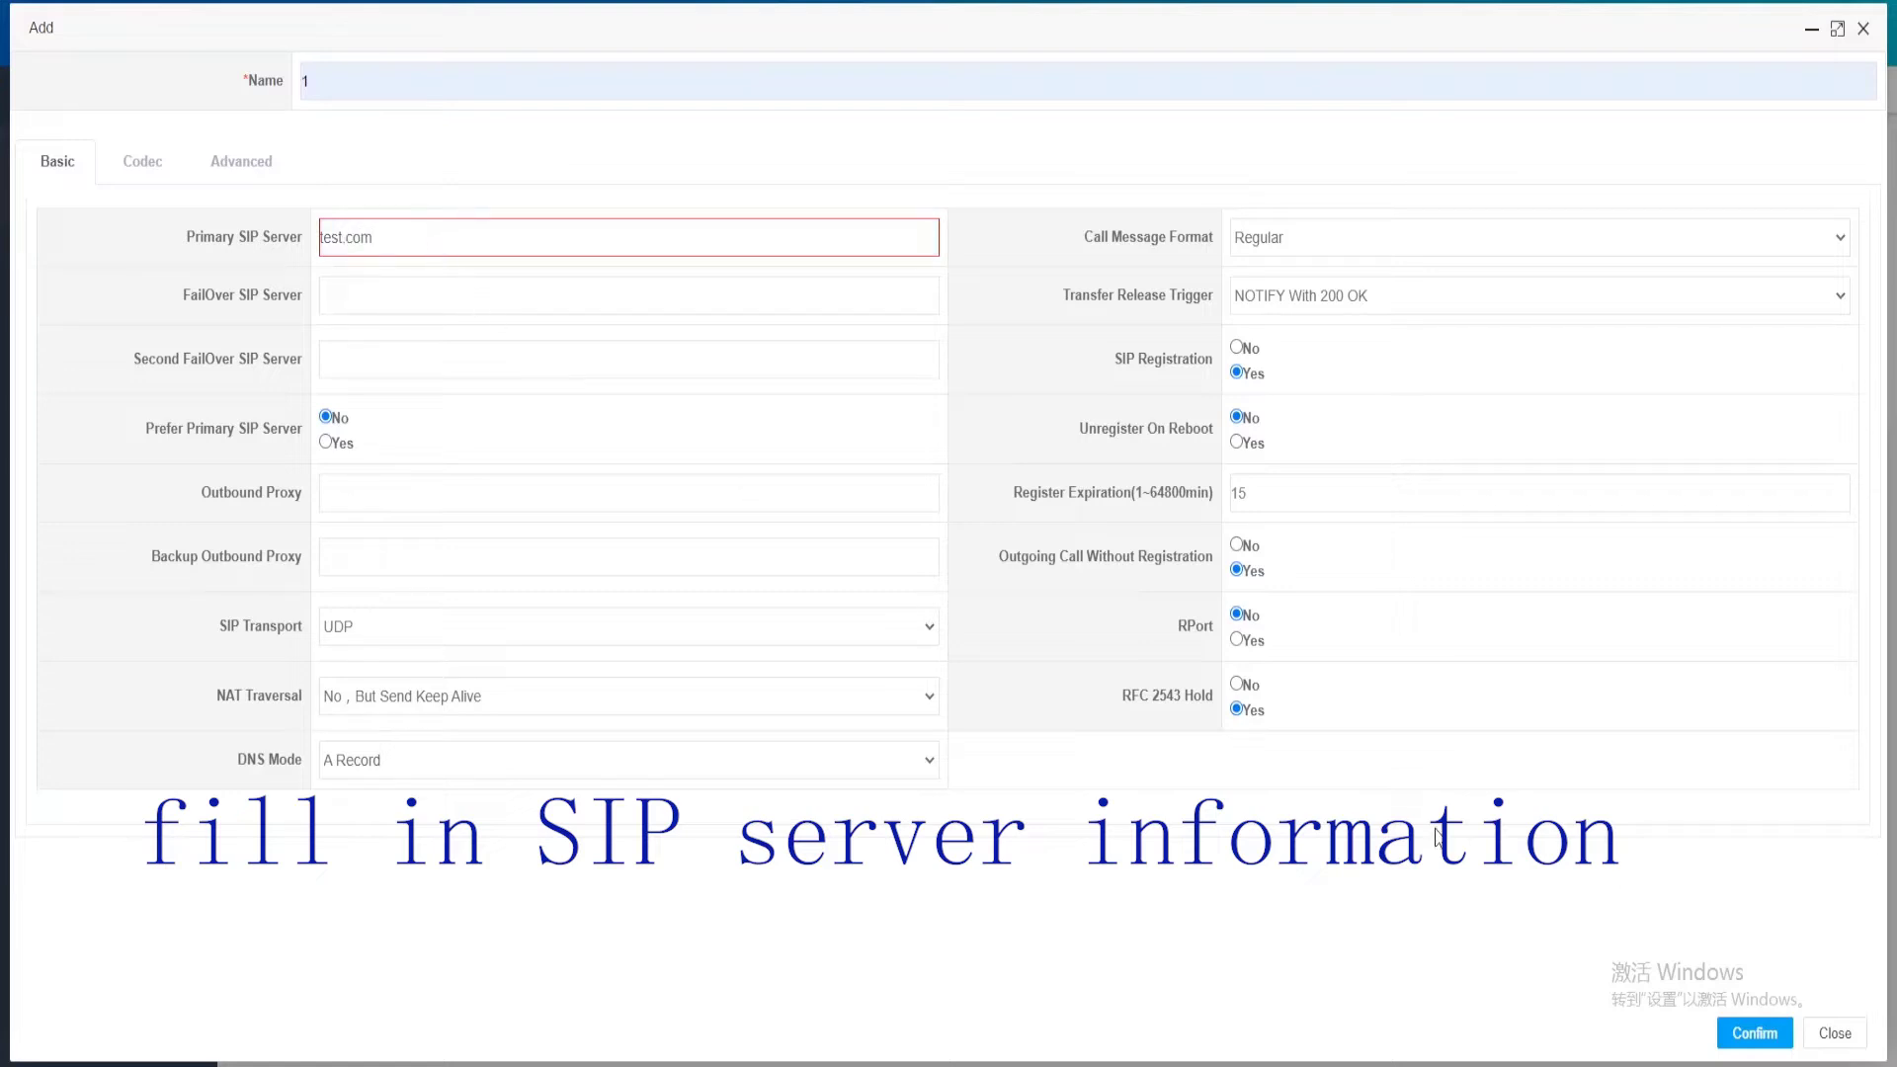
pyautogui.click(1778, 1045)
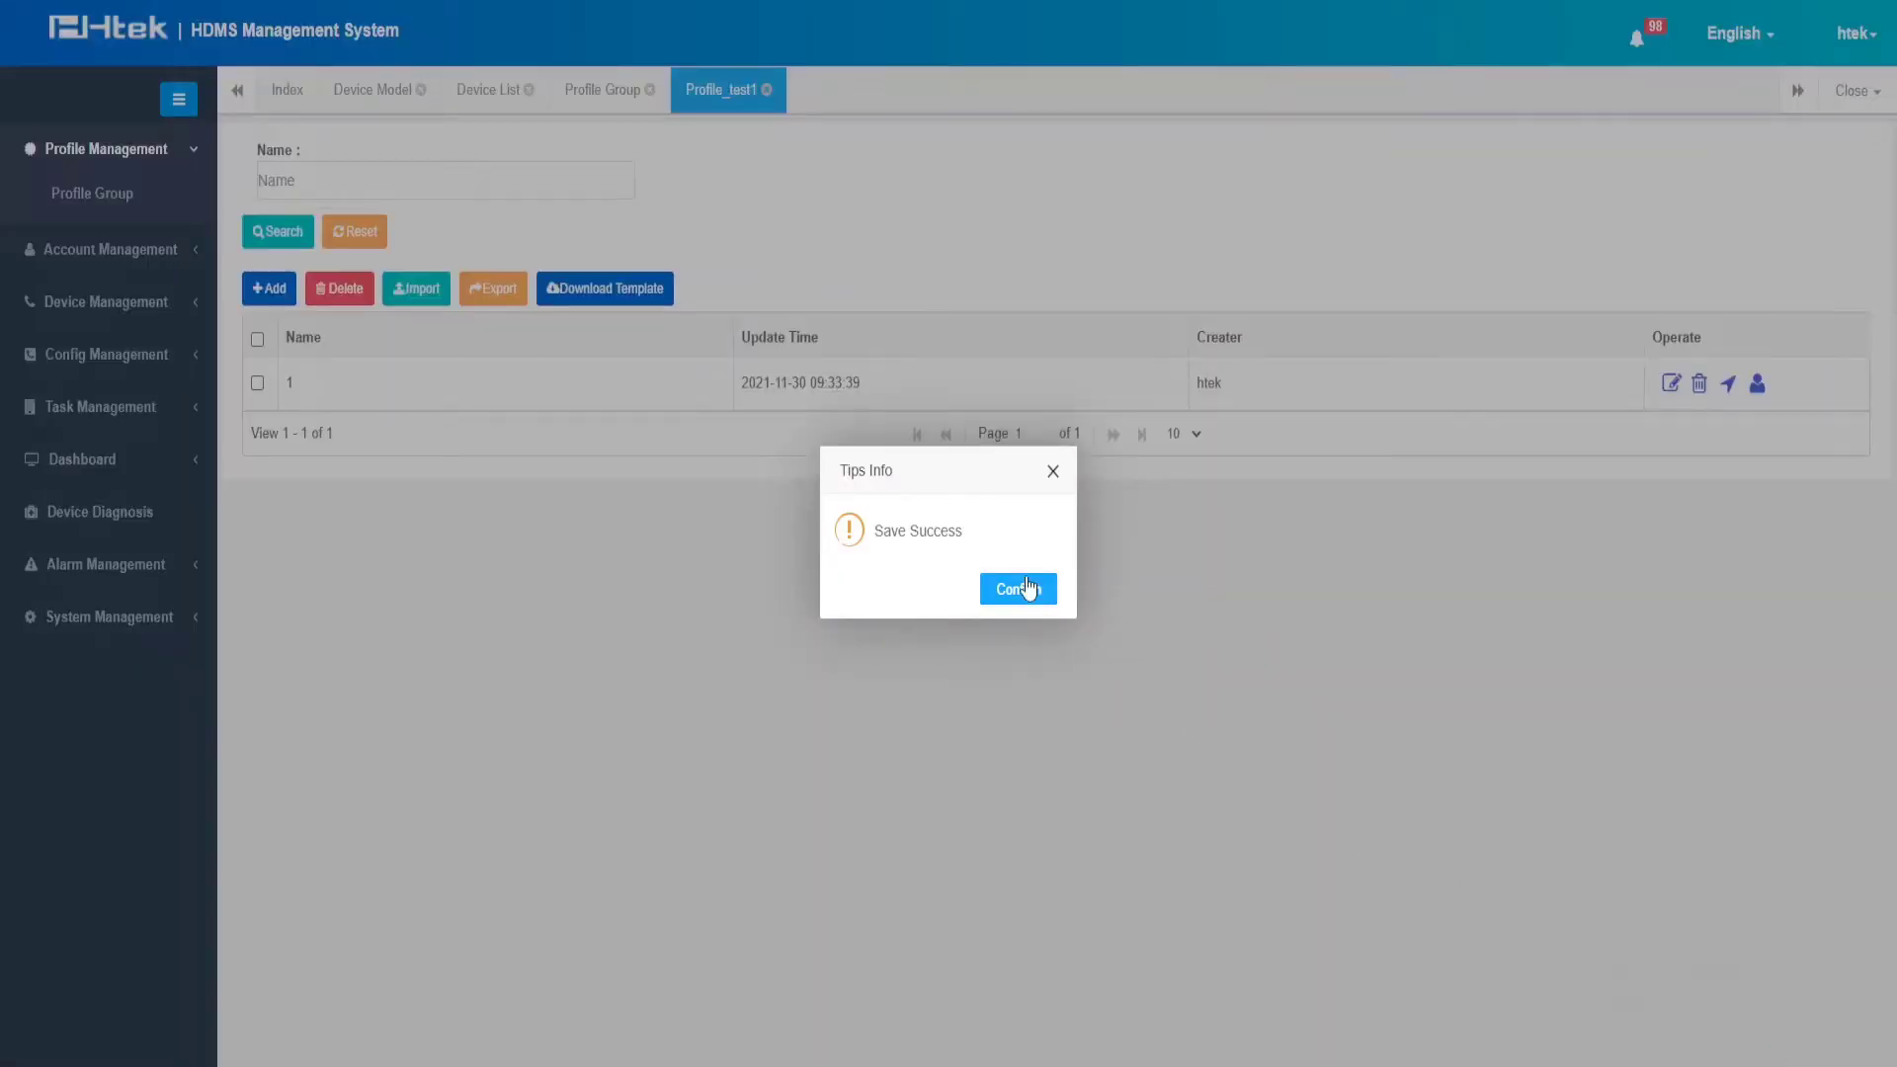
pyautogui.click(1028, 587)
pyautogui.click(130, 249)
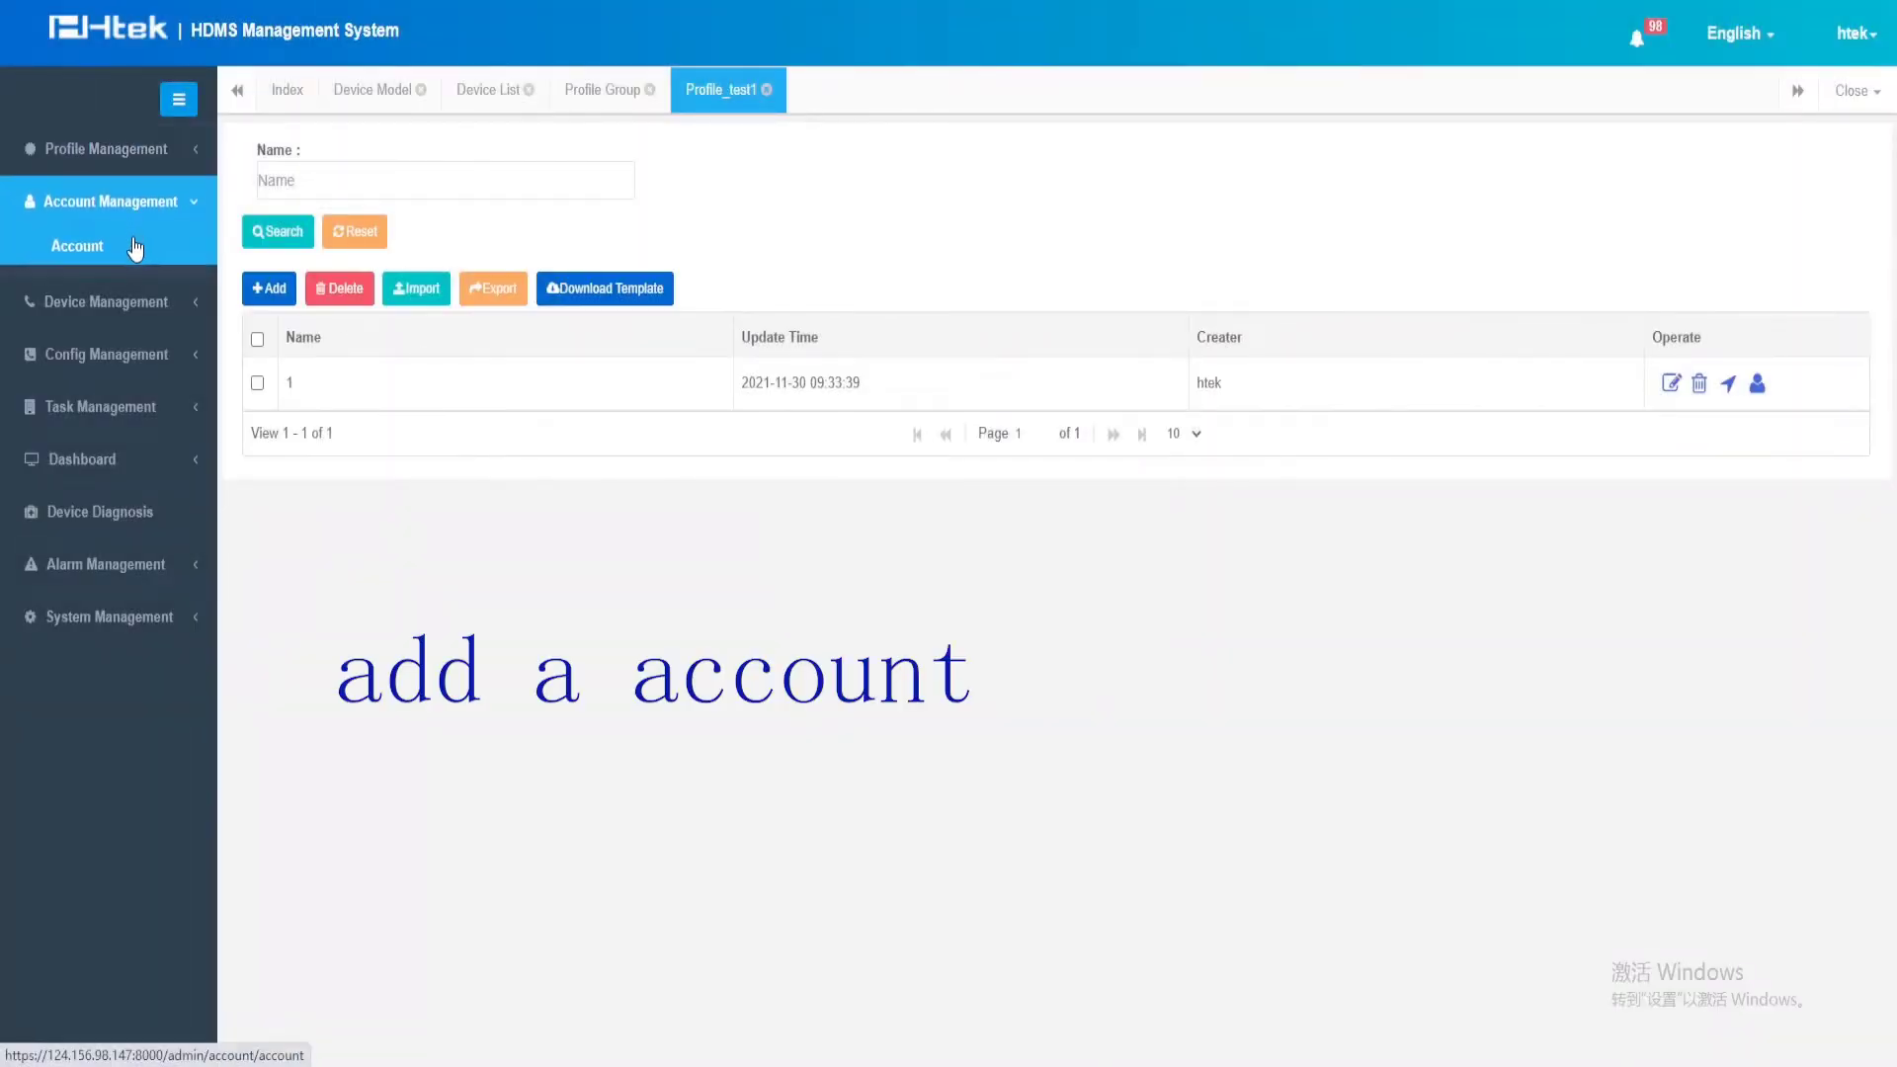
# Start a new account and link it to profile 1 from group test1
pyautogui.click(136, 247)
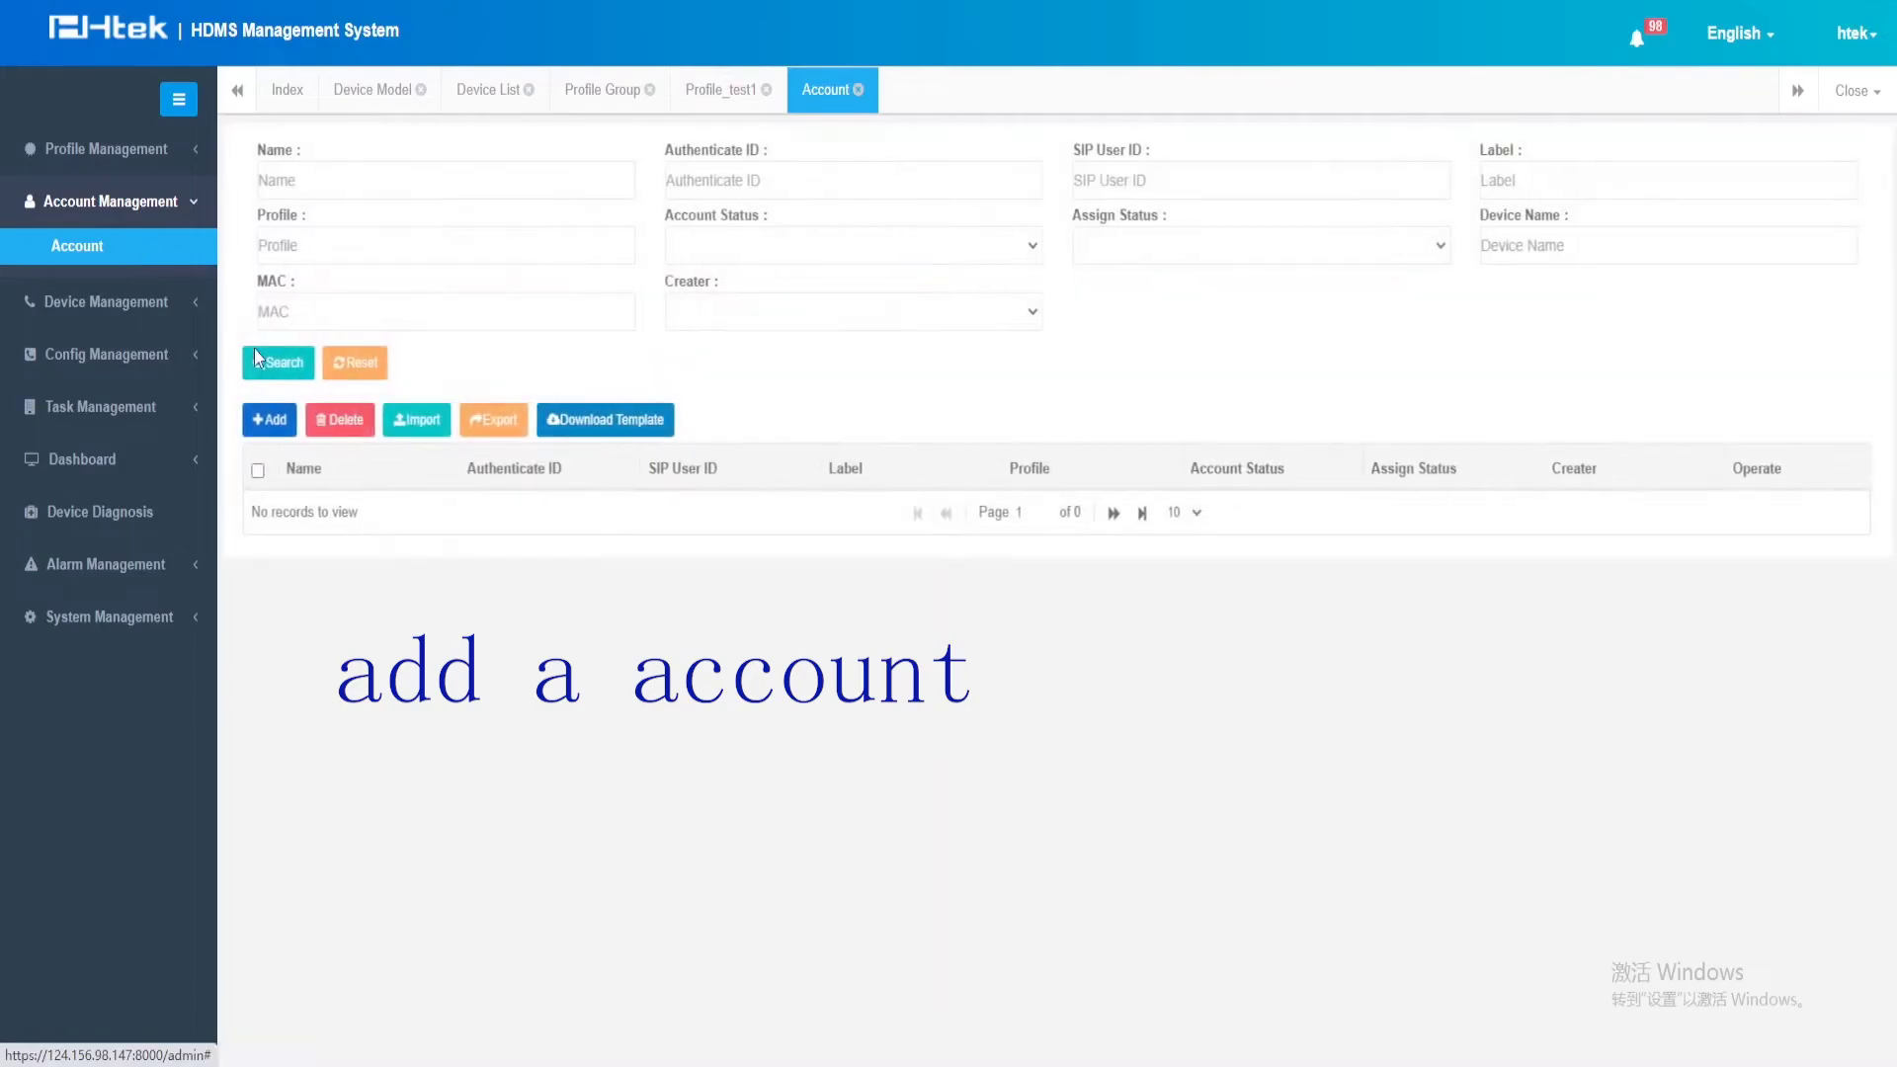
pyautogui.click(275, 421)
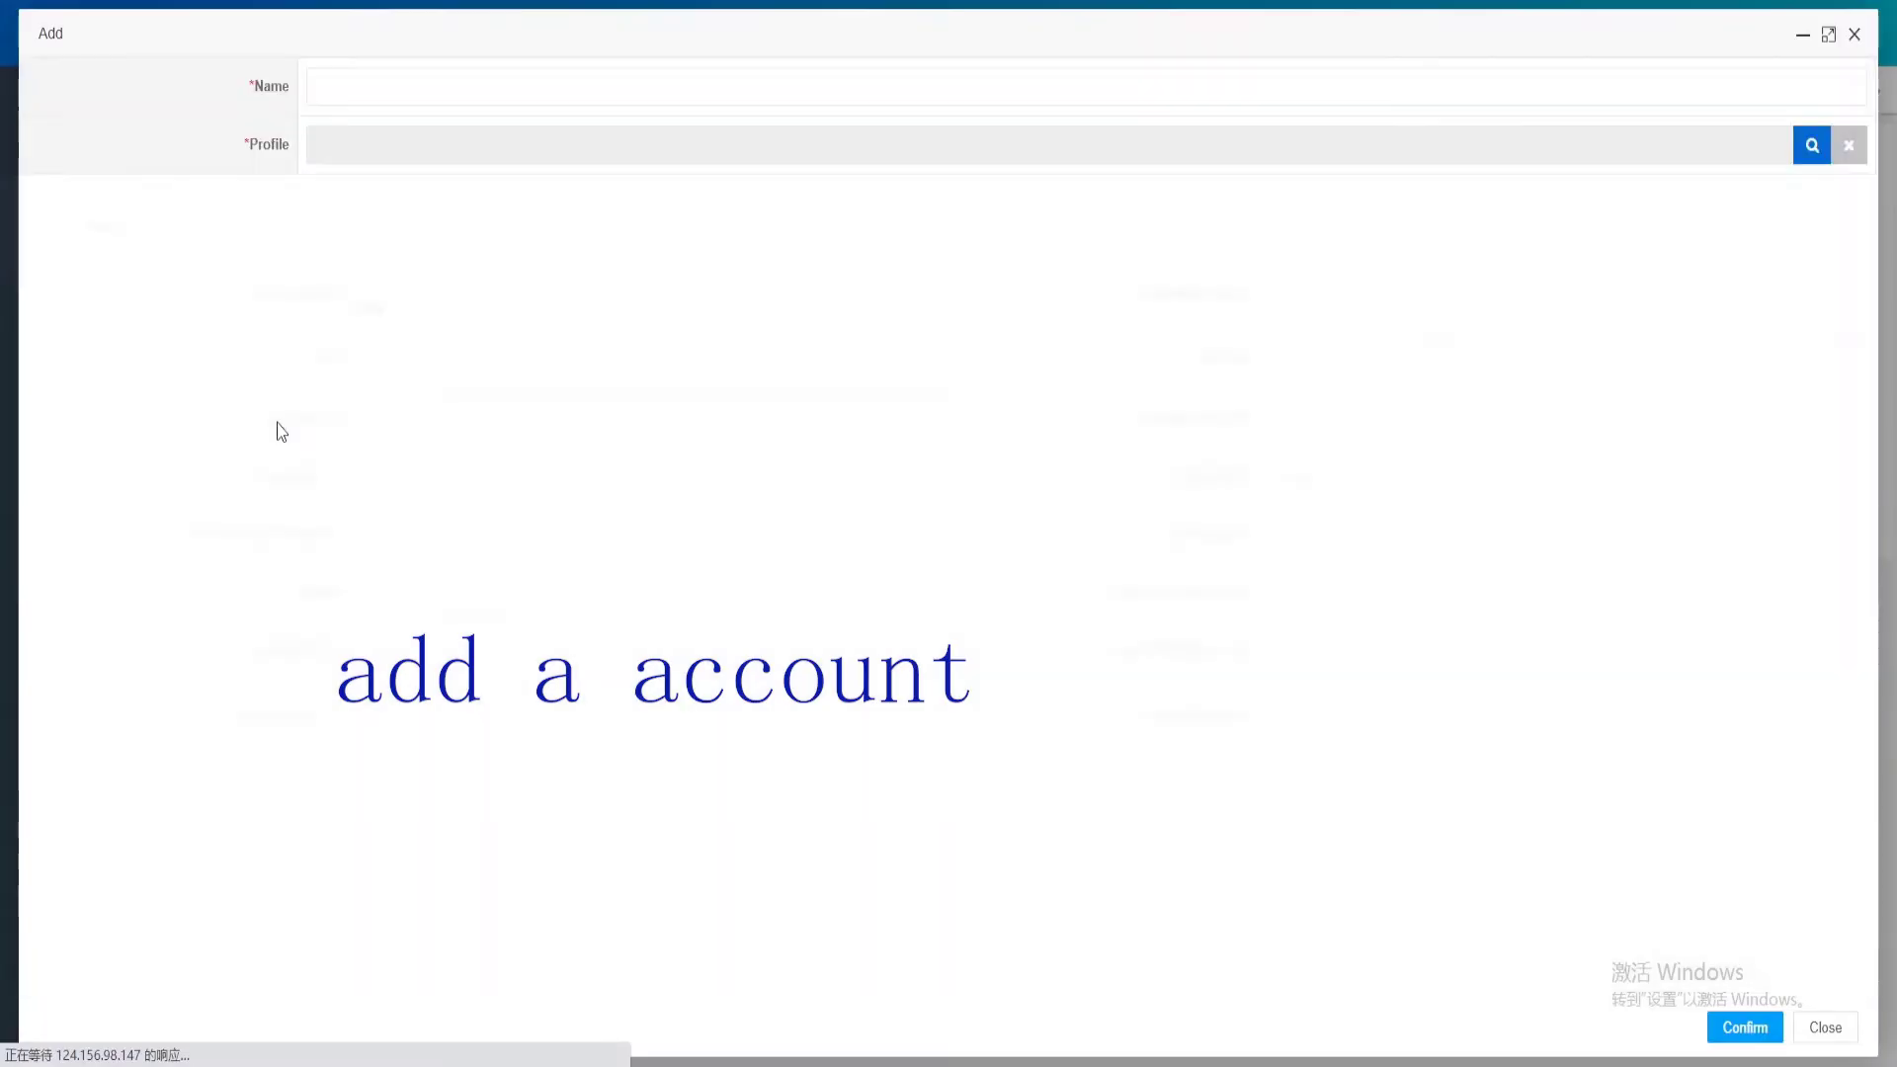
pyautogui.click(404, 88)
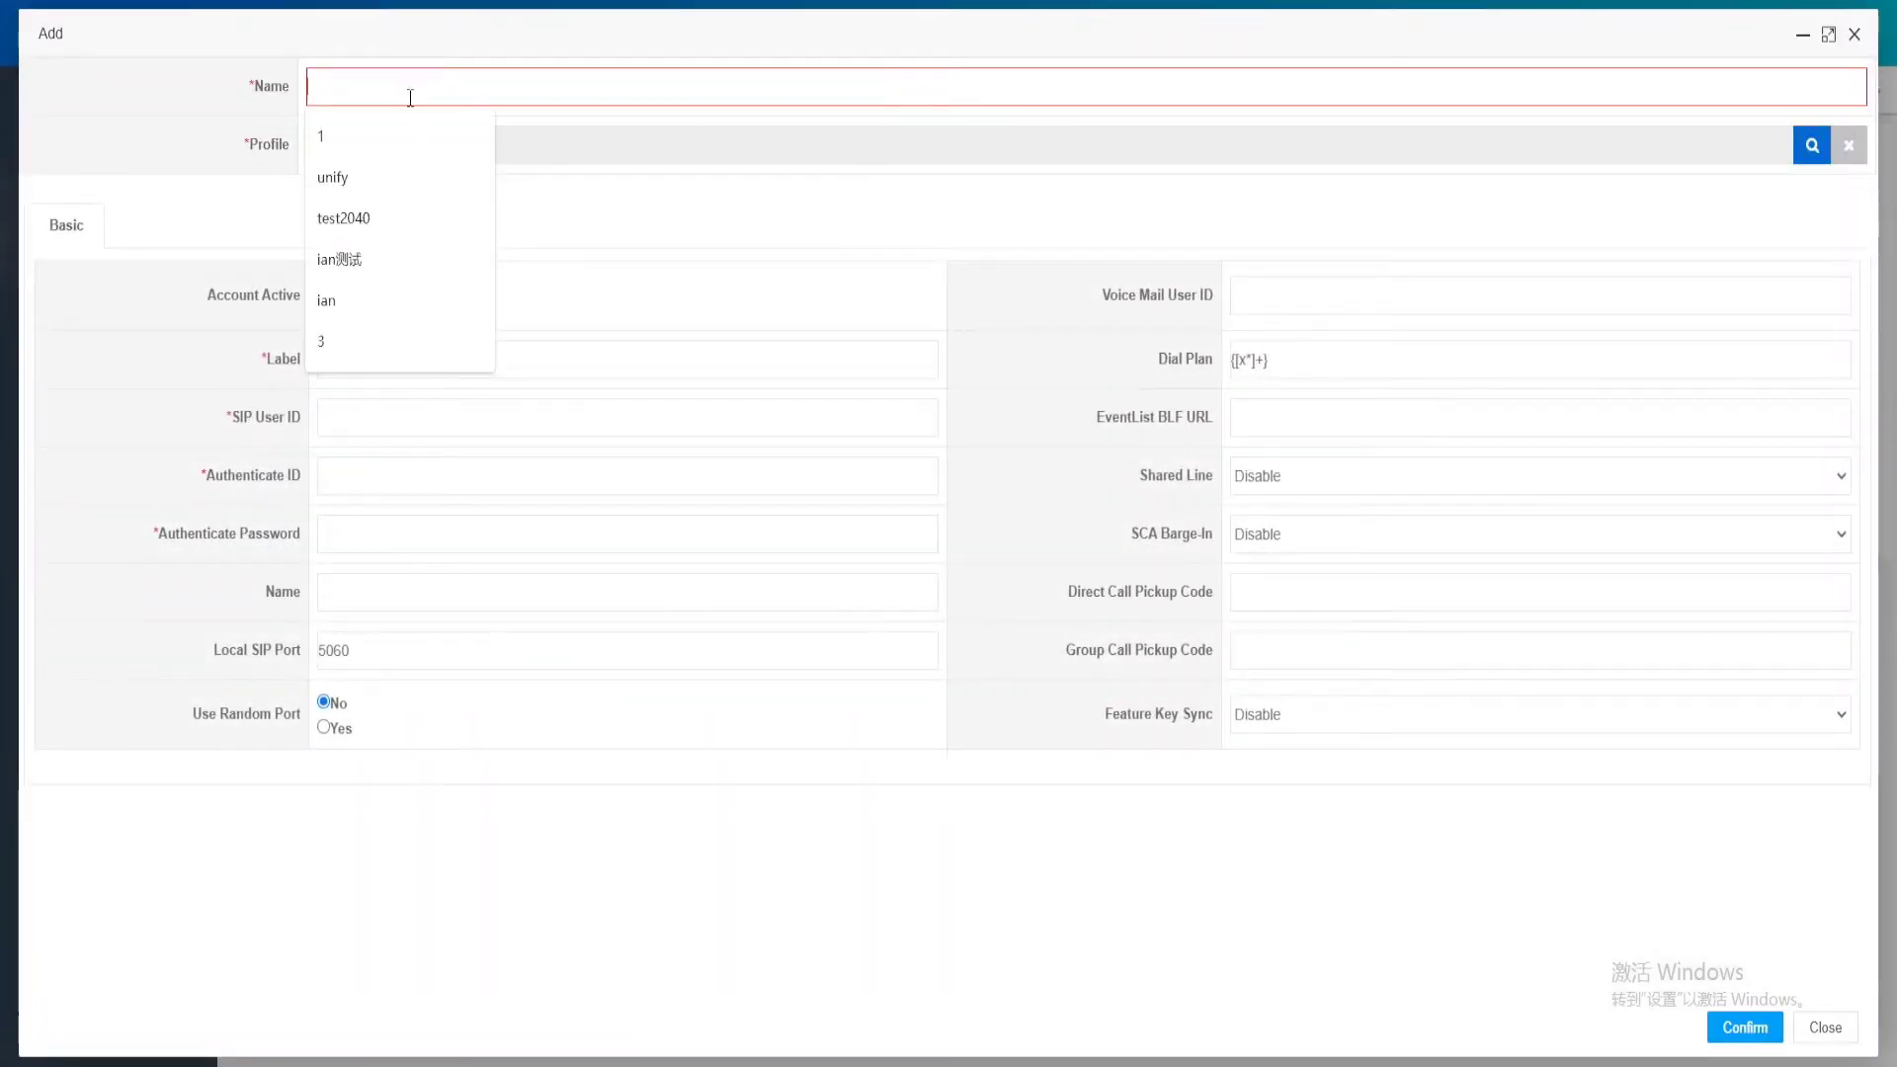
pyautogui.click(542, 148)
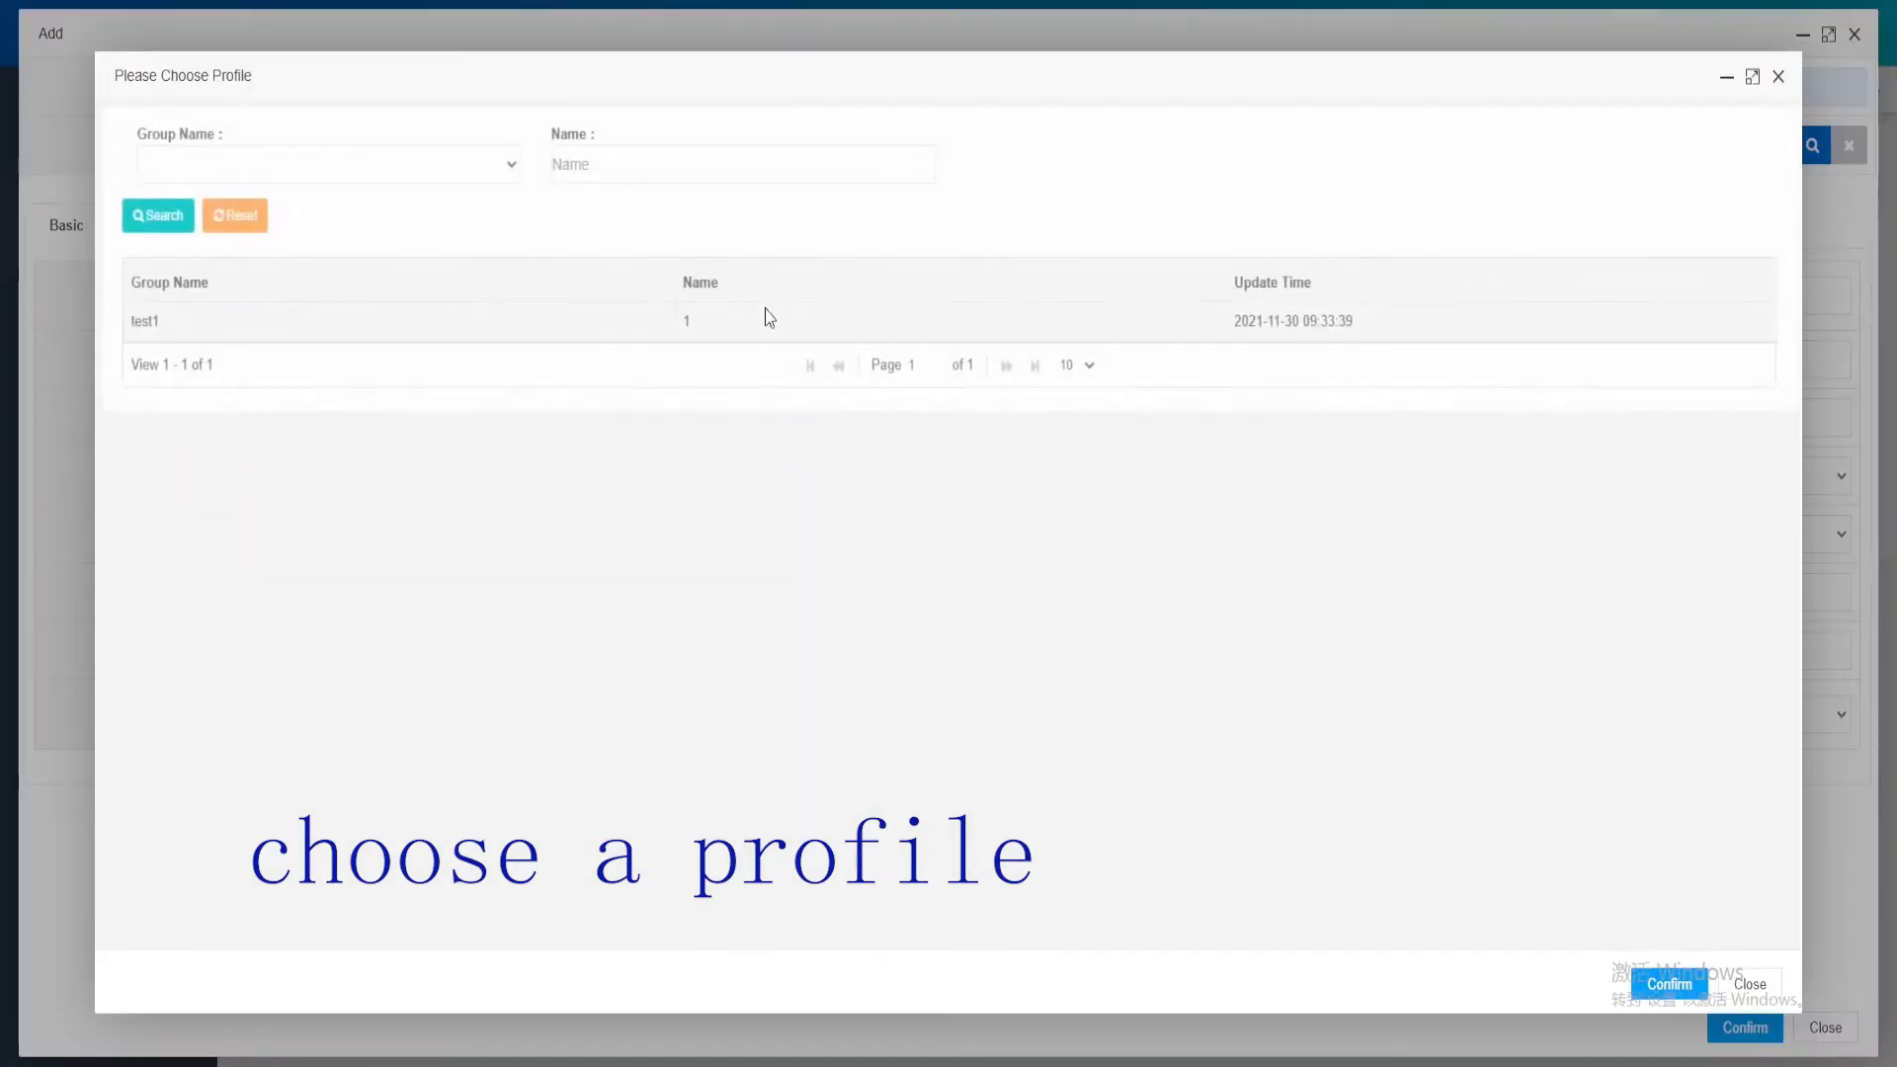
pyautogui.click(362, 318)
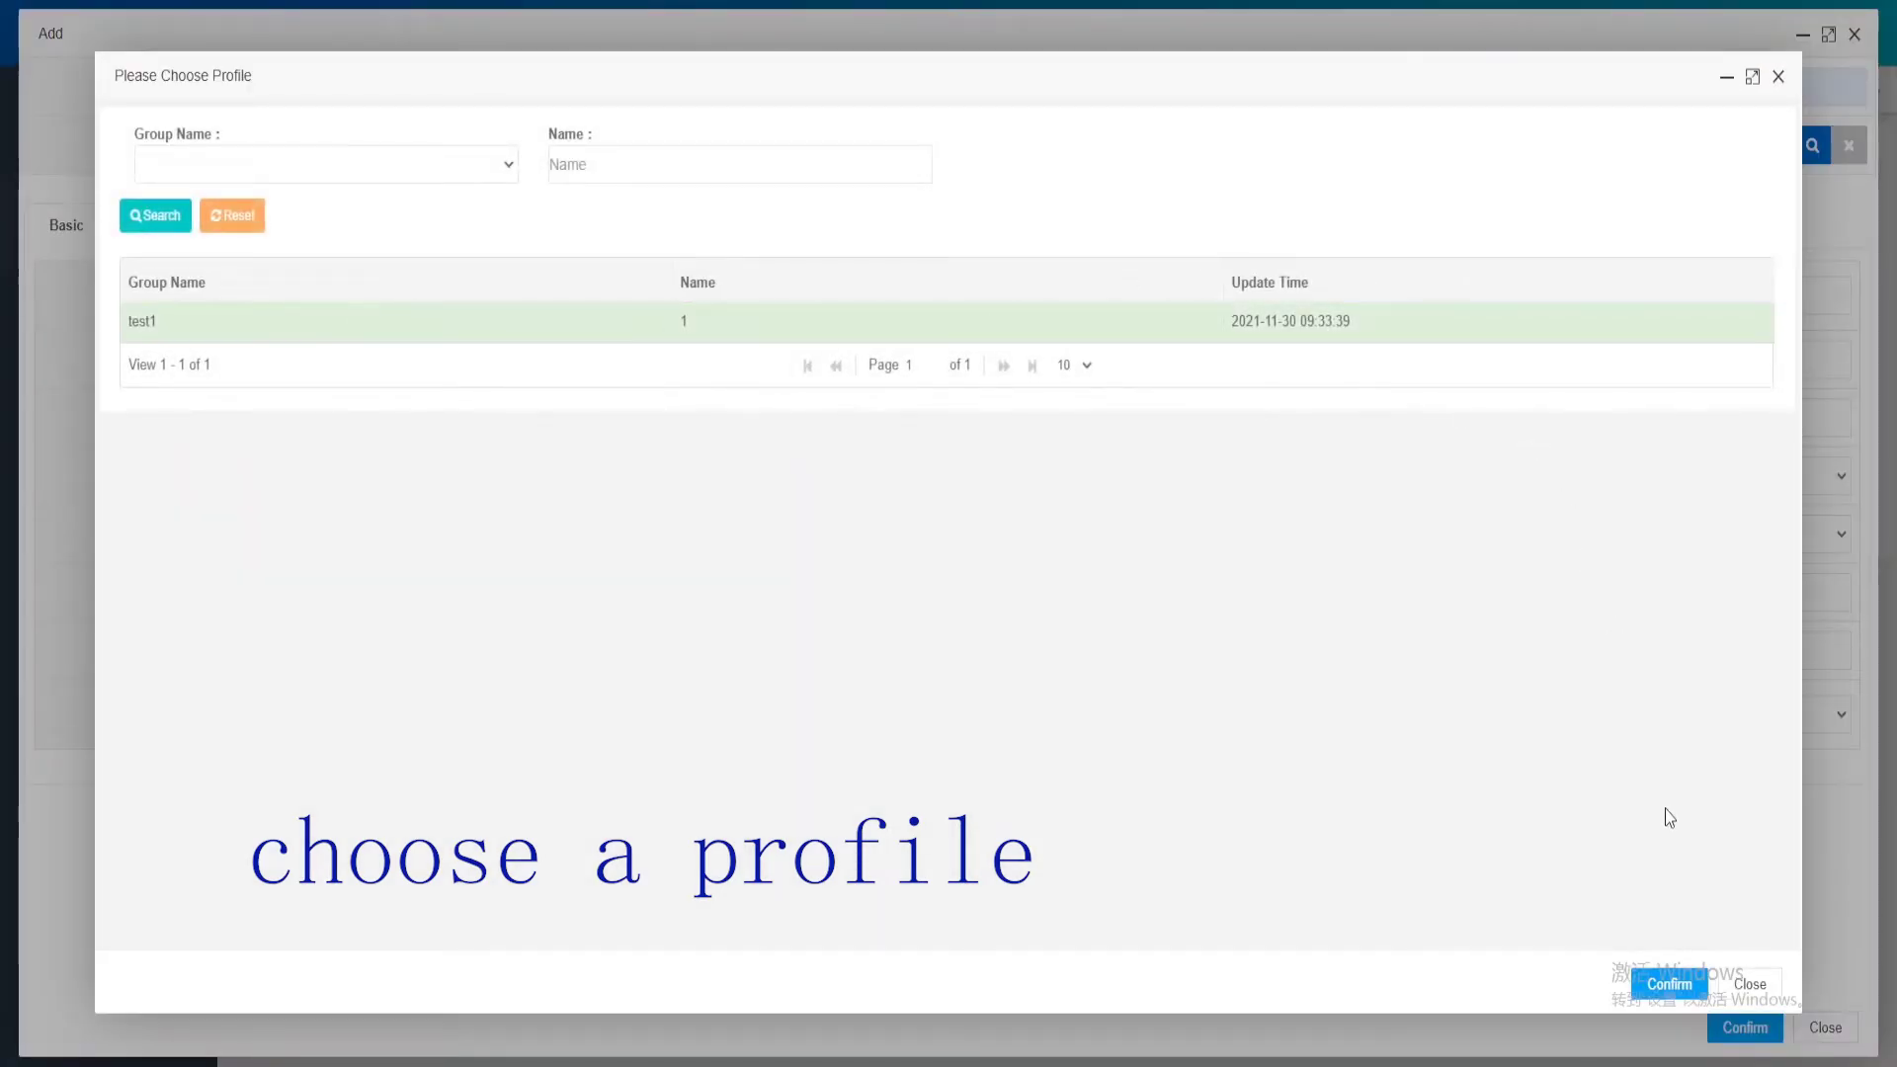
pyautogui.click(1668, 987)
# Set label, SIP user ID and authenticate ID to 1, enter the authenticate password, and save
pyautogui.click(461, 359)
pyautogui.write('1')
pyautogui.click(407, 420)
pyautogui.write('1')
pyautogui.click(479, 478)
pyautogui.write('1')
pyautogui.click(513, 539)
pyautogui.write('1')
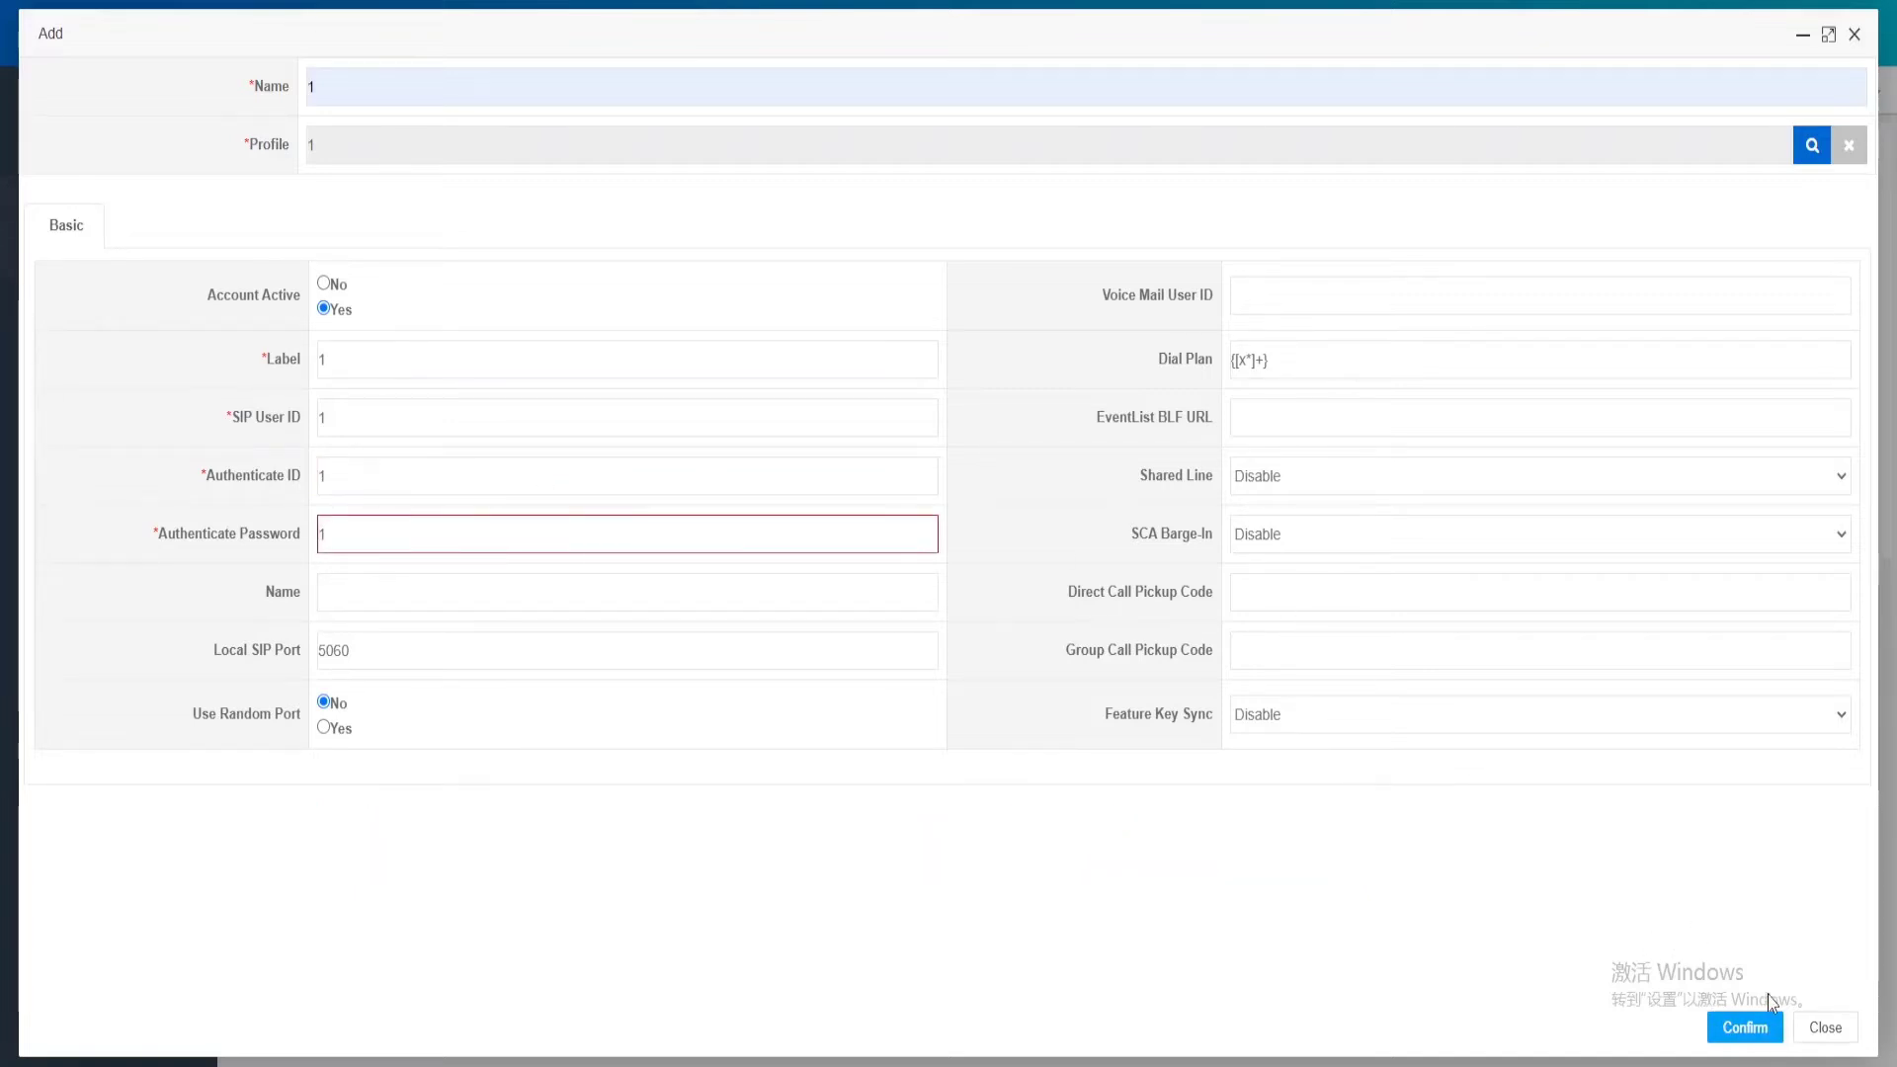
pyautogui.click(1757, 1043)
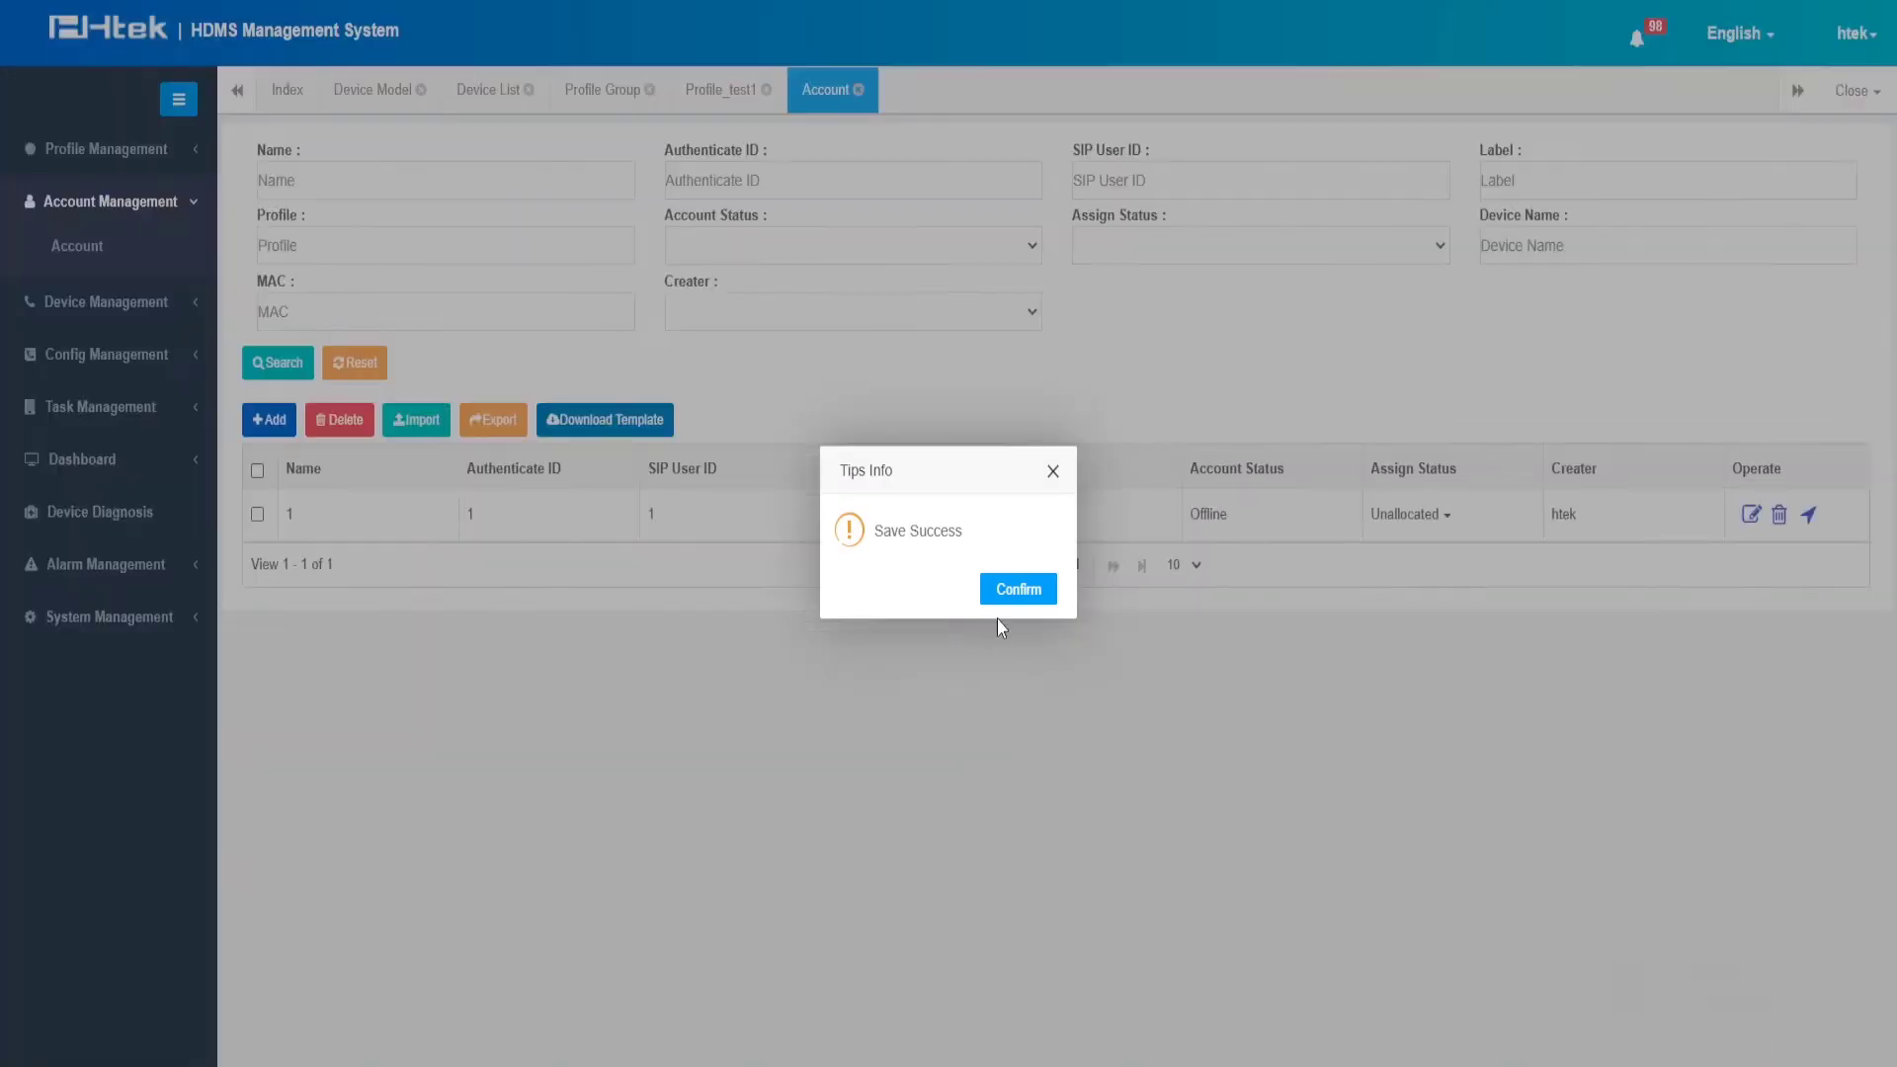
pyautogui.click(1004, 593)
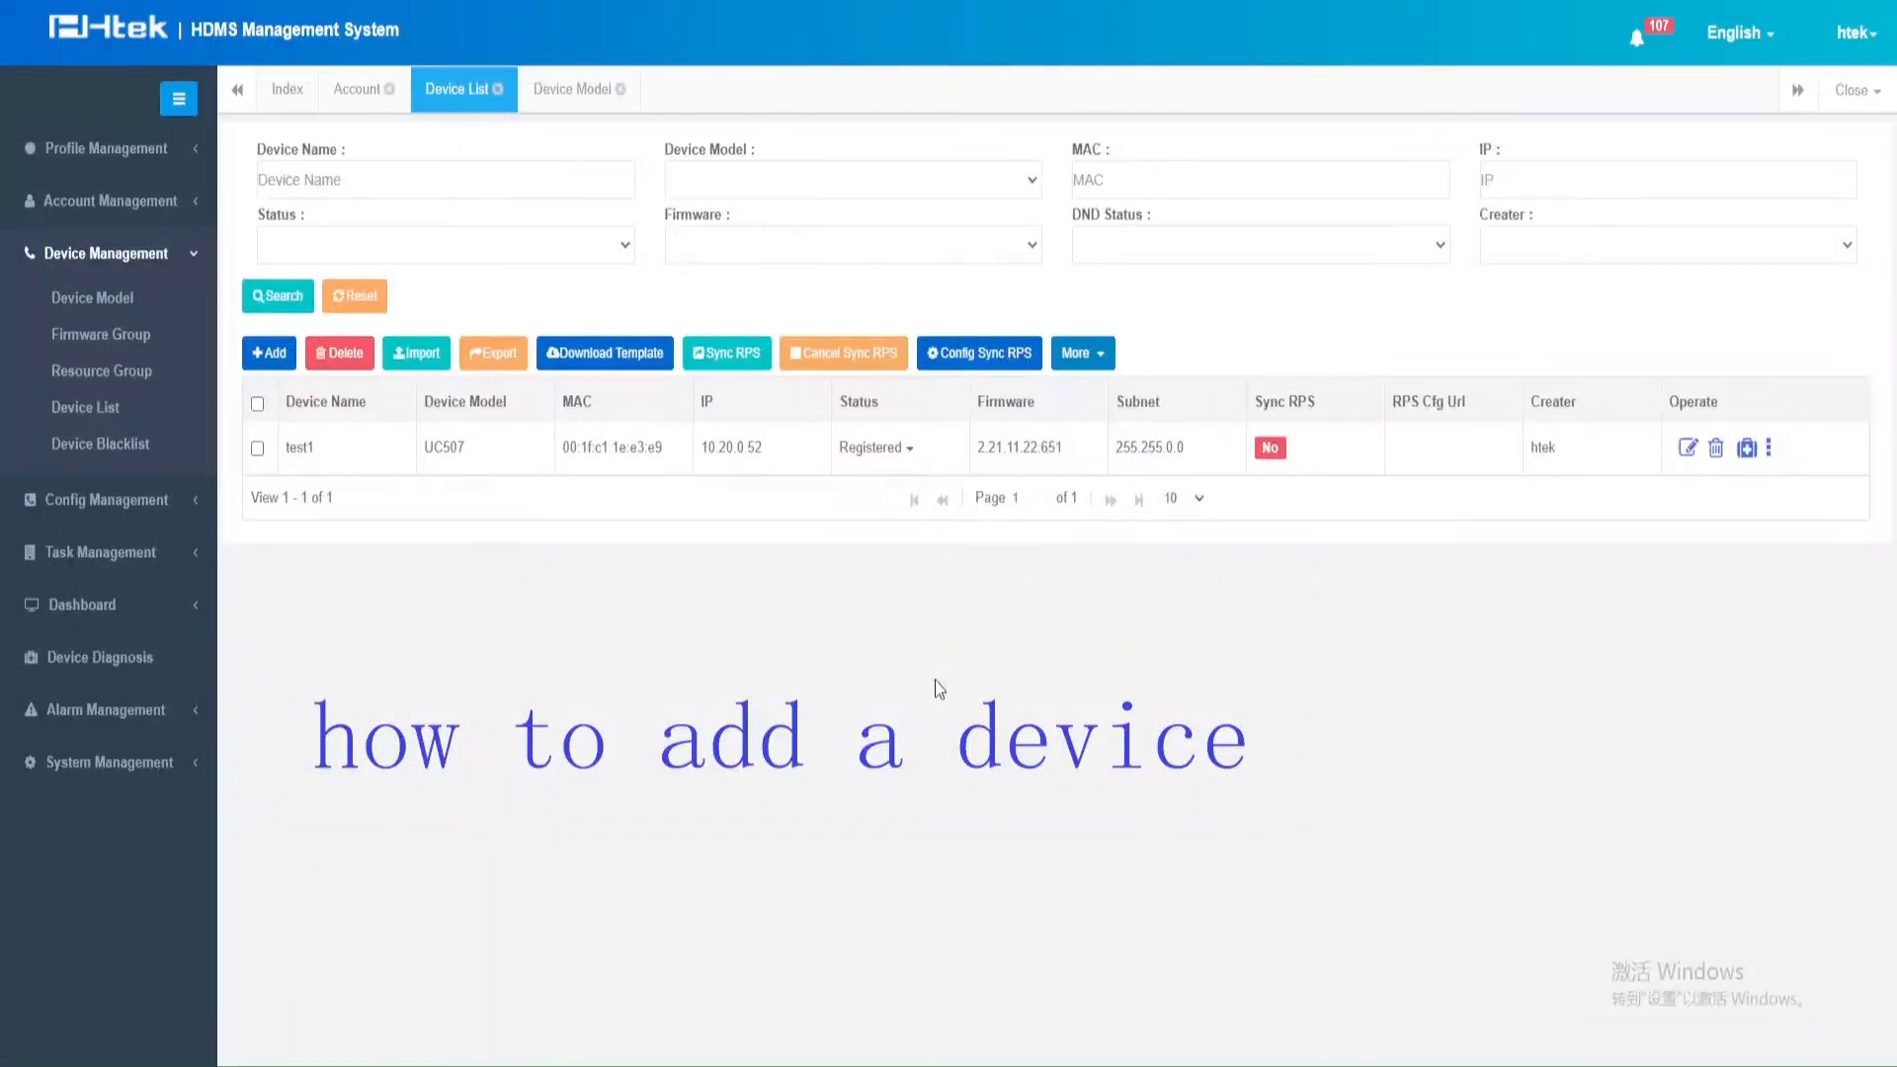
# Start a new device model named UC924W
pyautogui.click(140, 295)
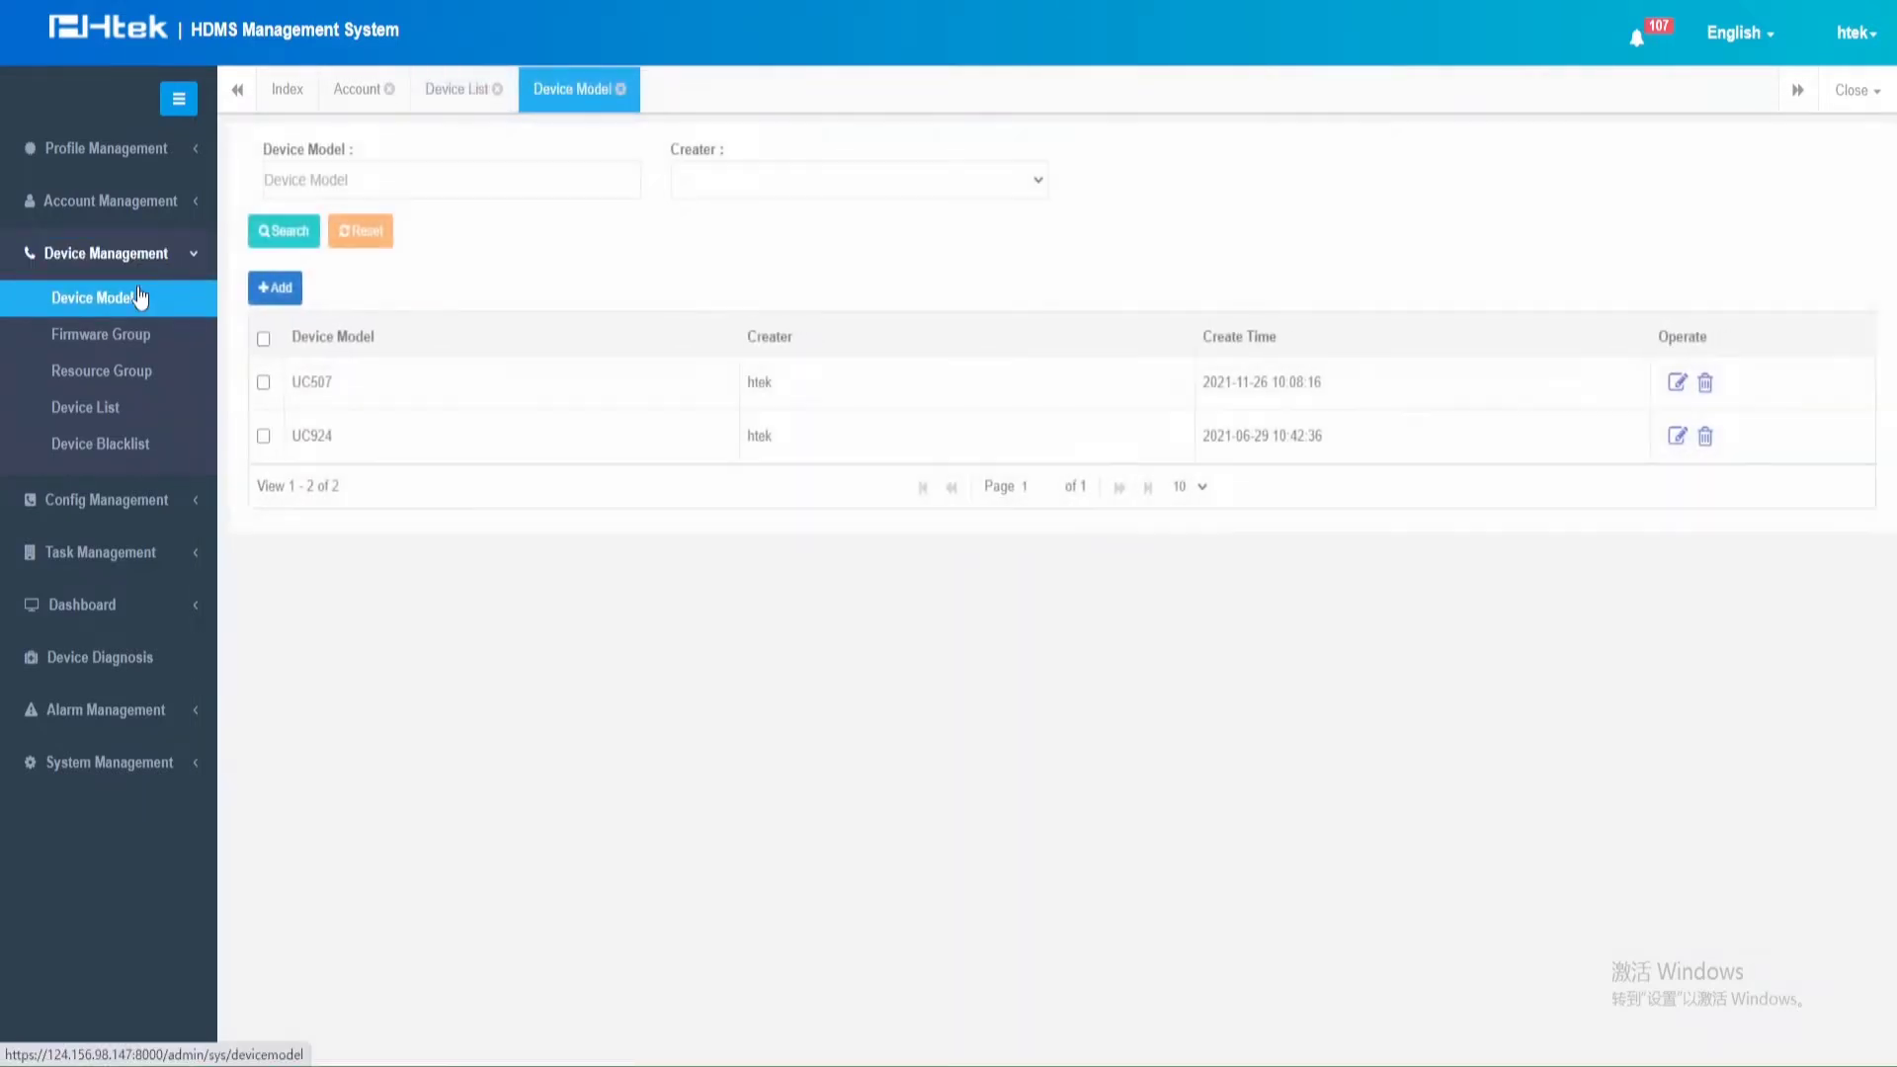
pyautogui.click(271, 289)
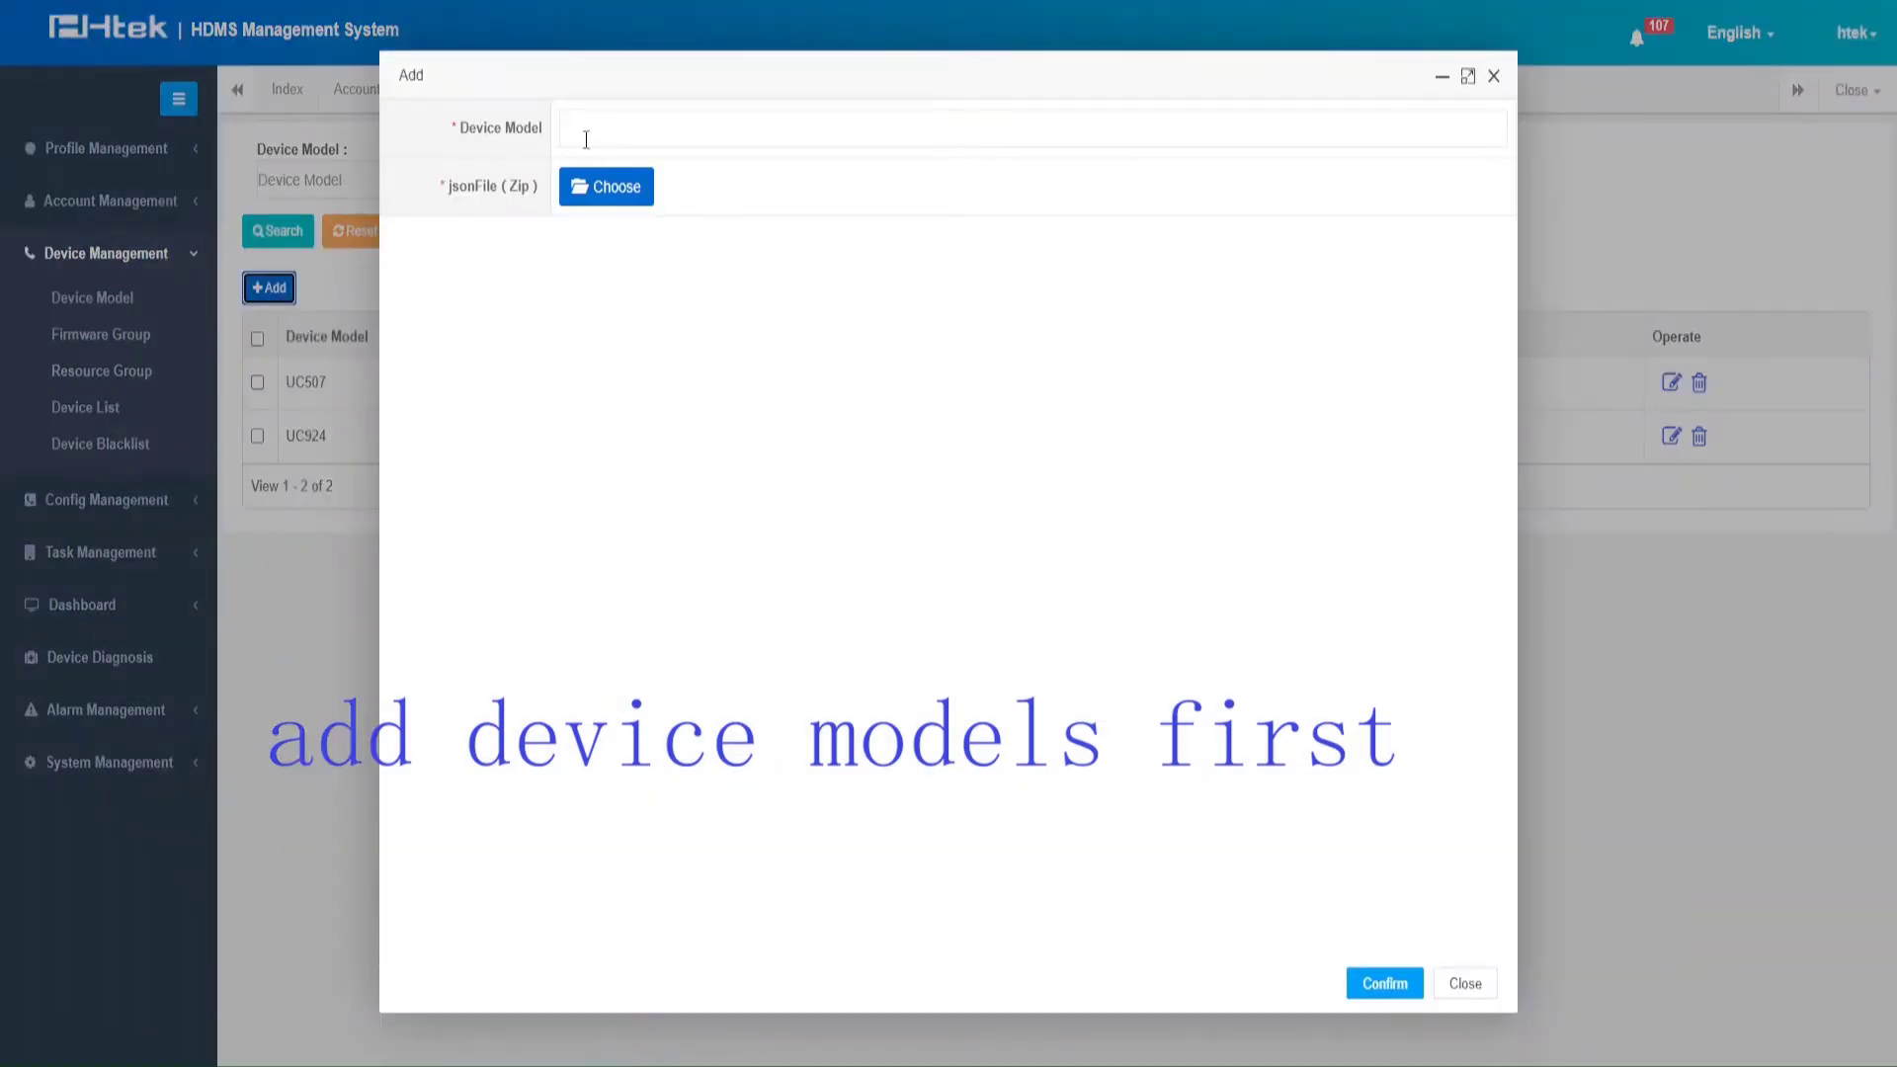
pyautogui.click(605, 130)
pyautogui.write('UC')
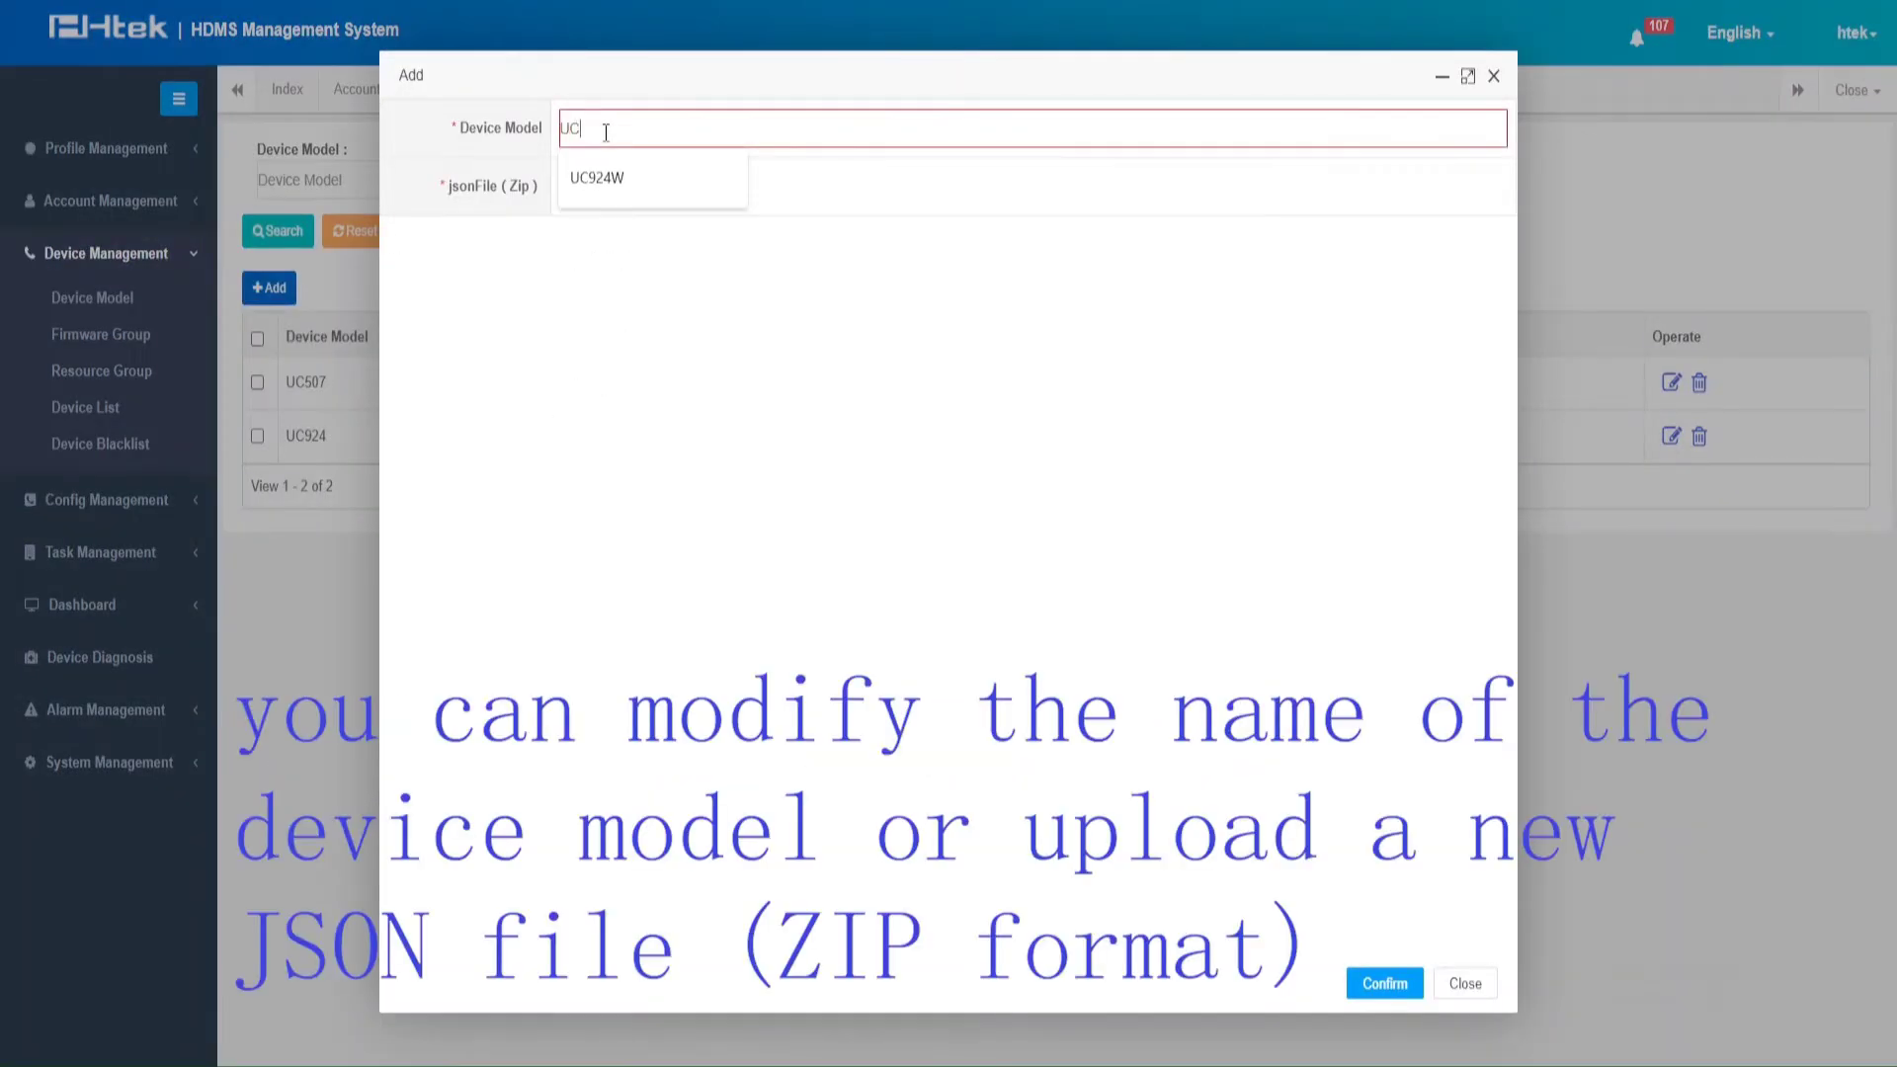
pyautogui.write('924')
pyautogui.press('Down')
pyautogui.press('Return')
# Upload and attach HDMS.zip, save the UC924W model, and begin adding a device
pyautogui.click(618, 184)
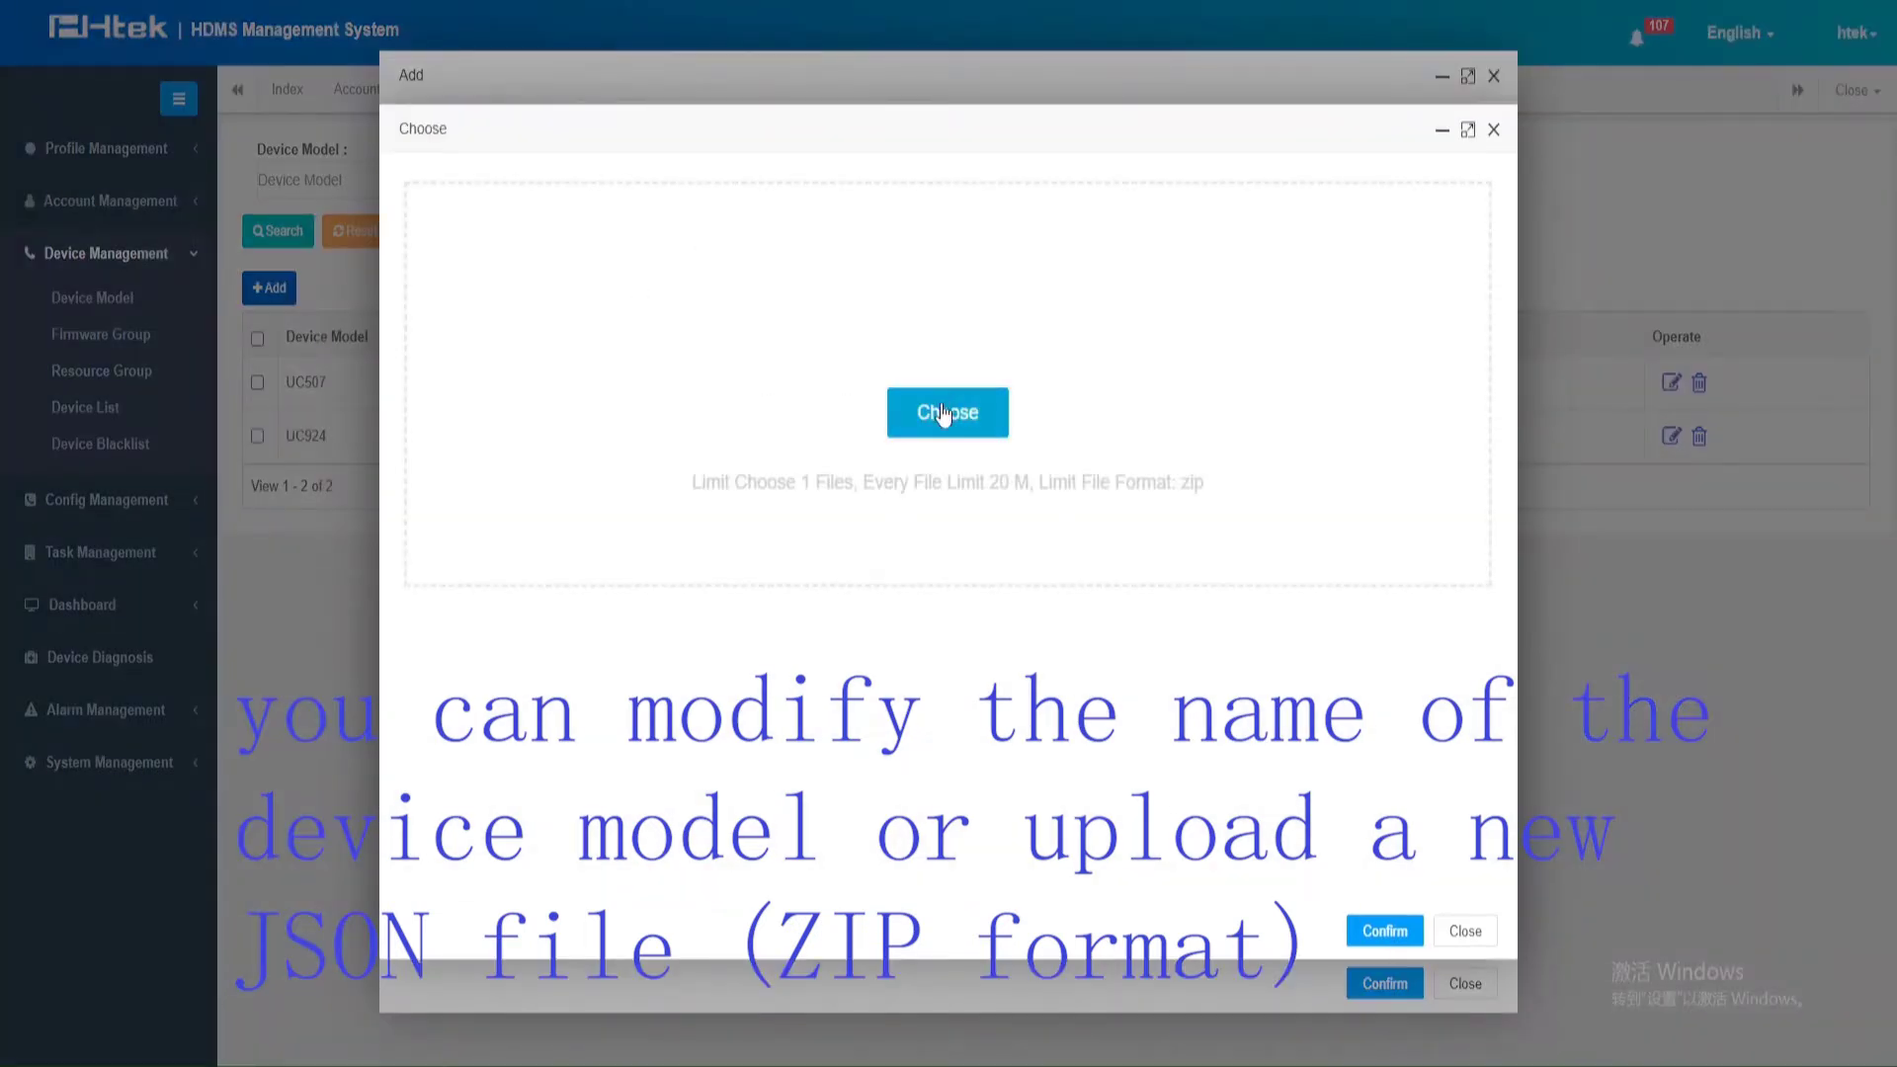
pyautogui.click(944, 413)
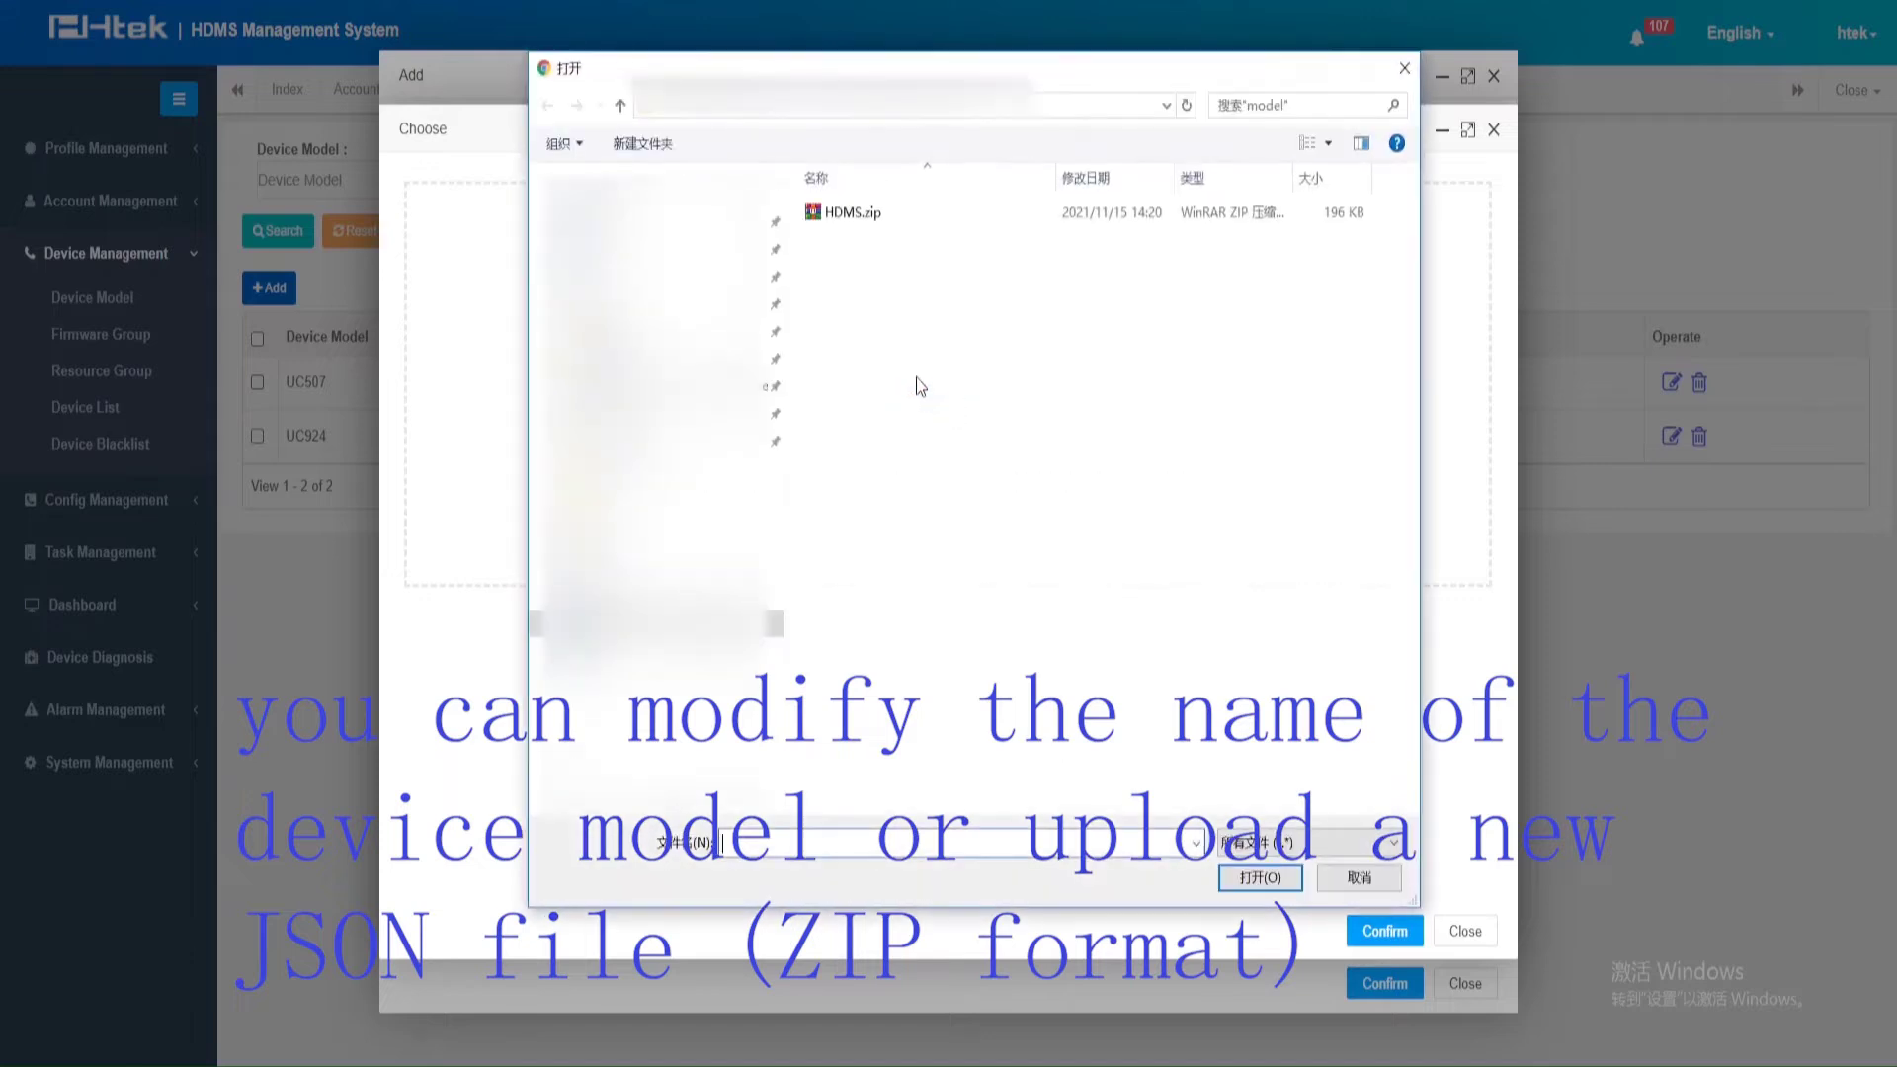
pyautogui.click(866, 213)
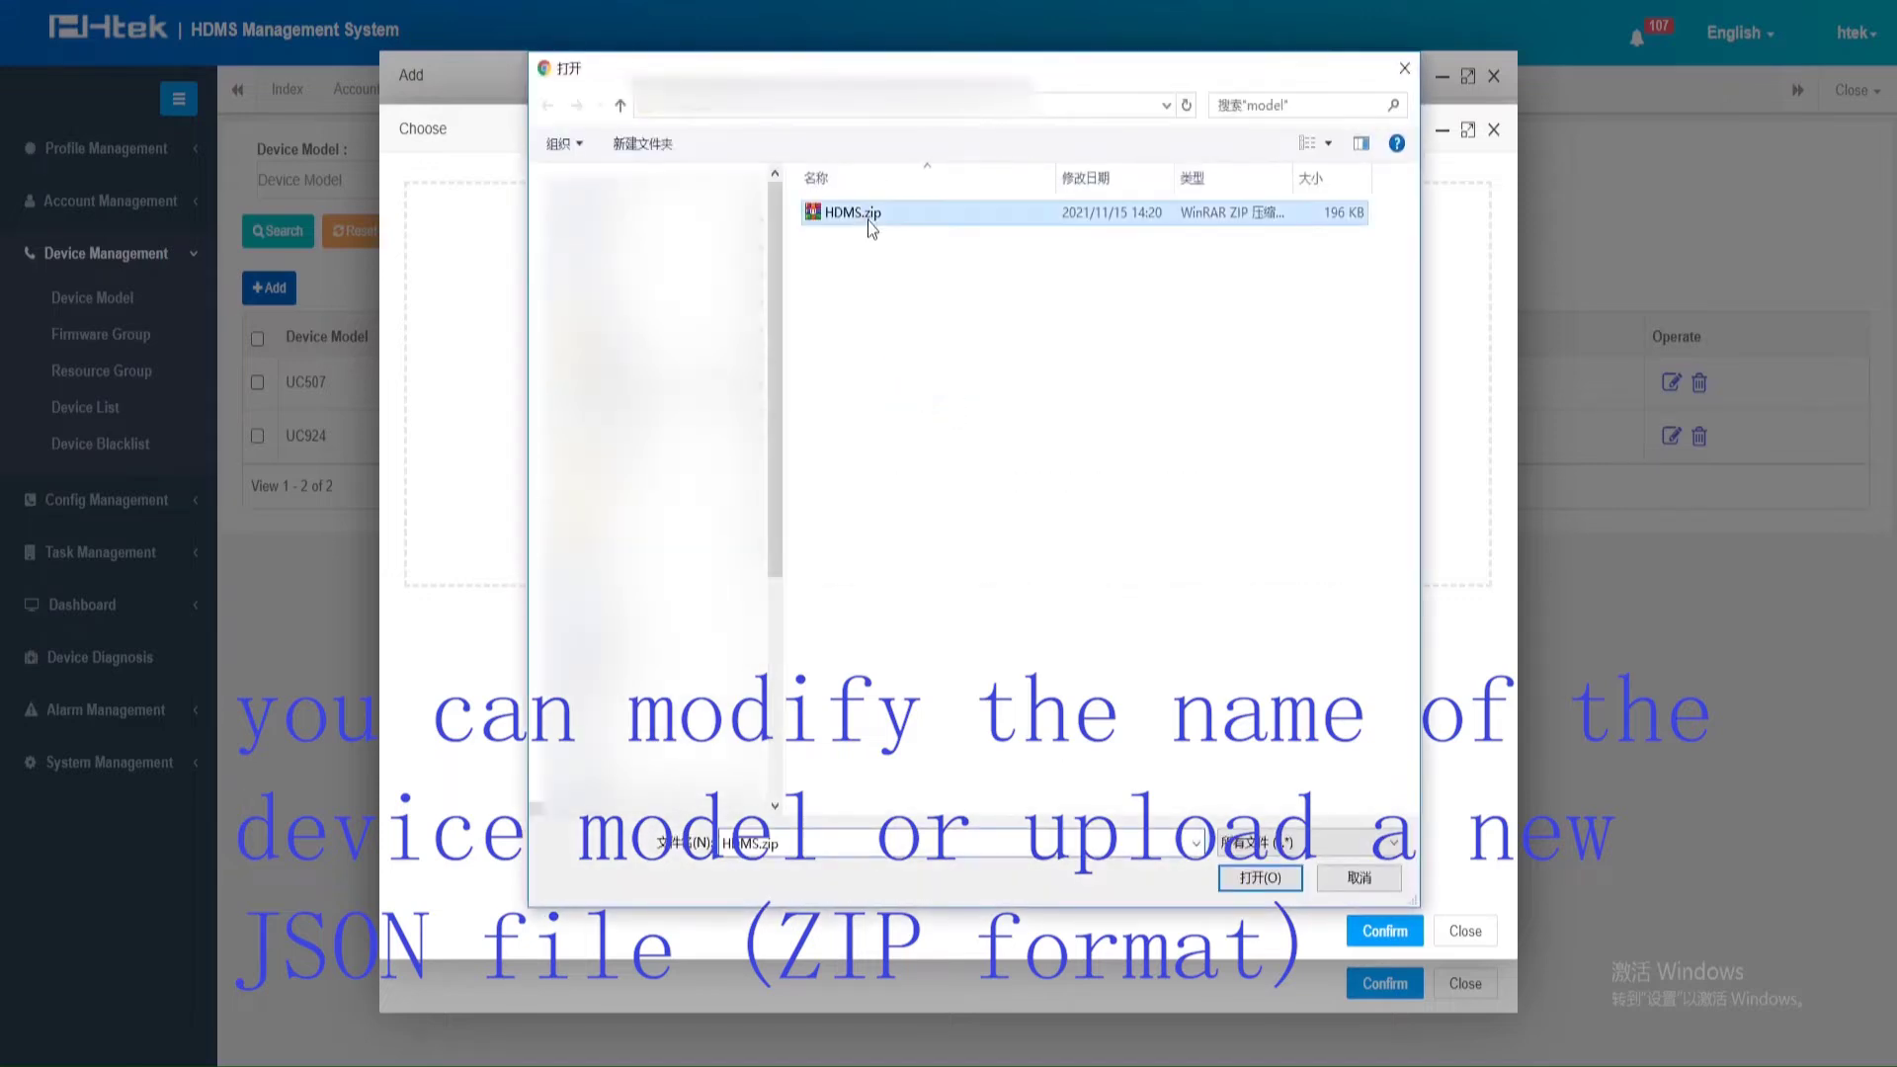
pyautogui.click(1264, 884)
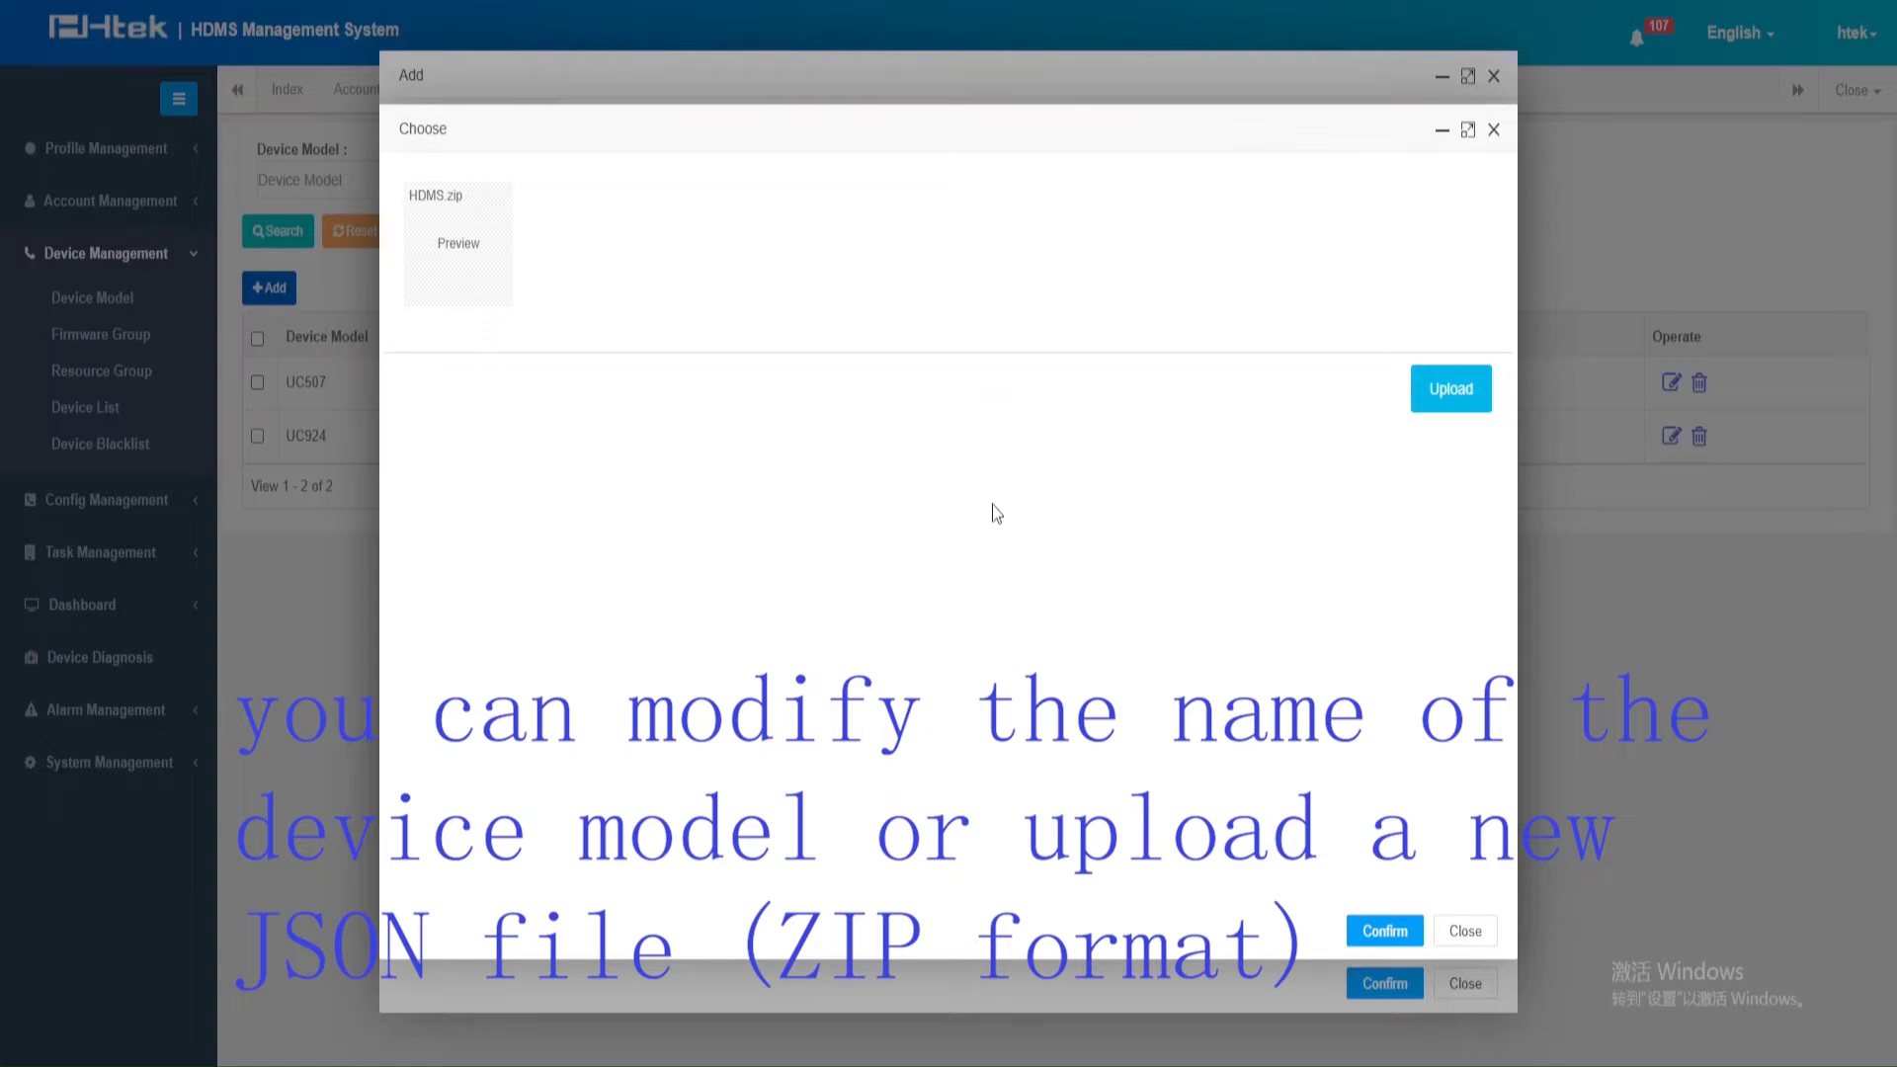
pyautogui.click(1470, 407)
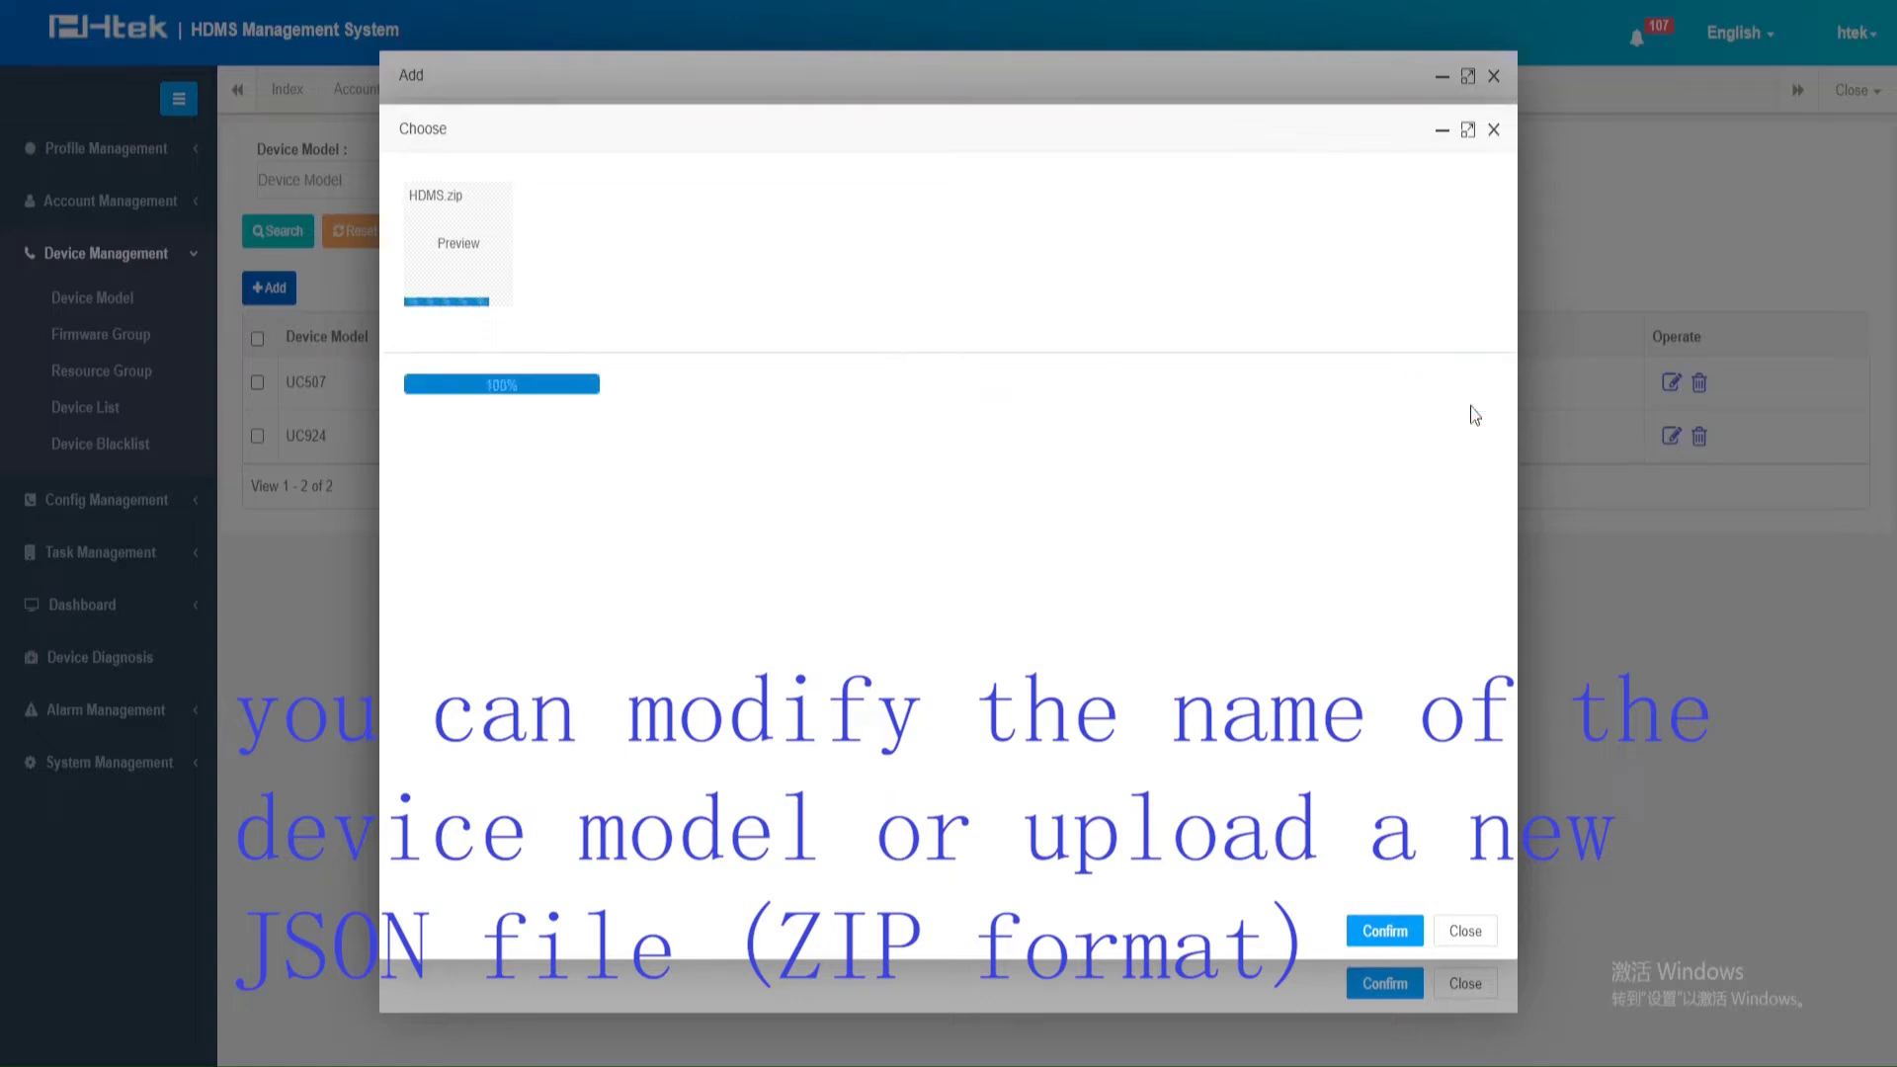
pyautogui.click(1391, 931)
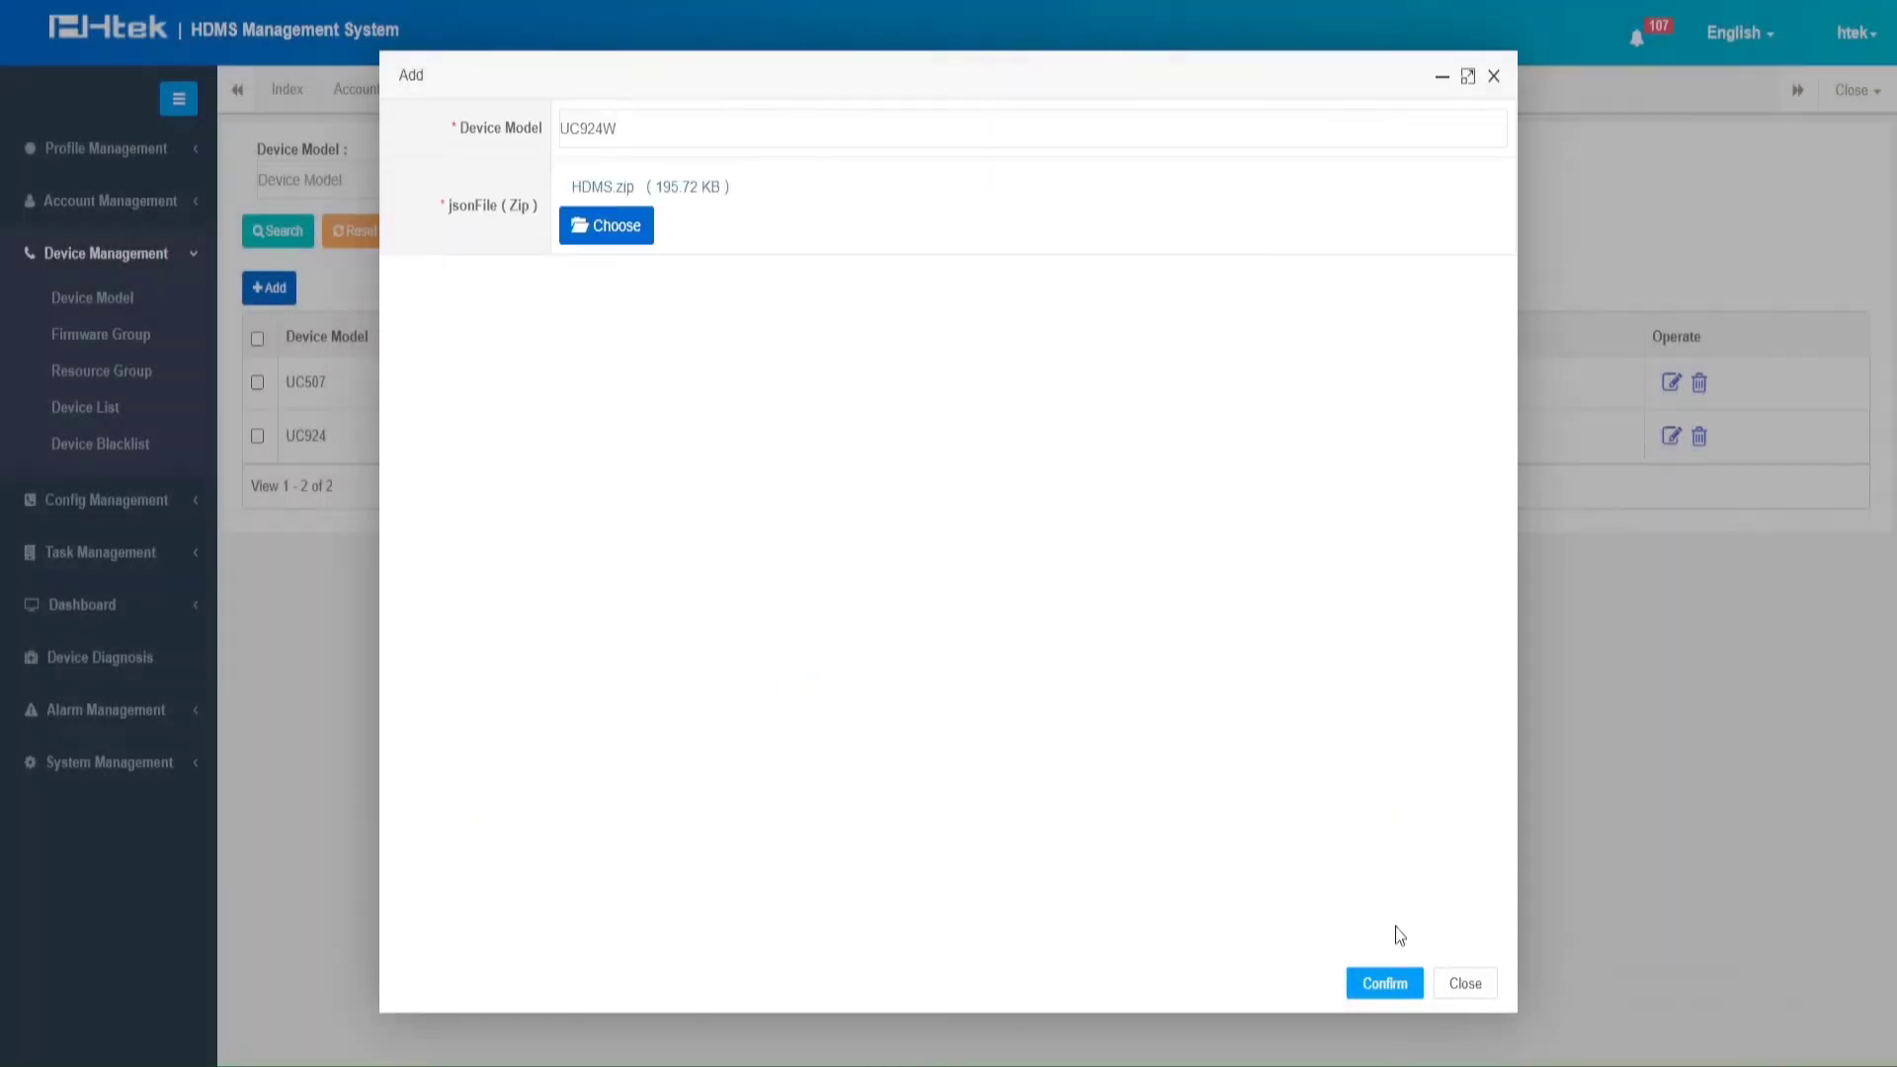
pyautogui.click(1393, 984)
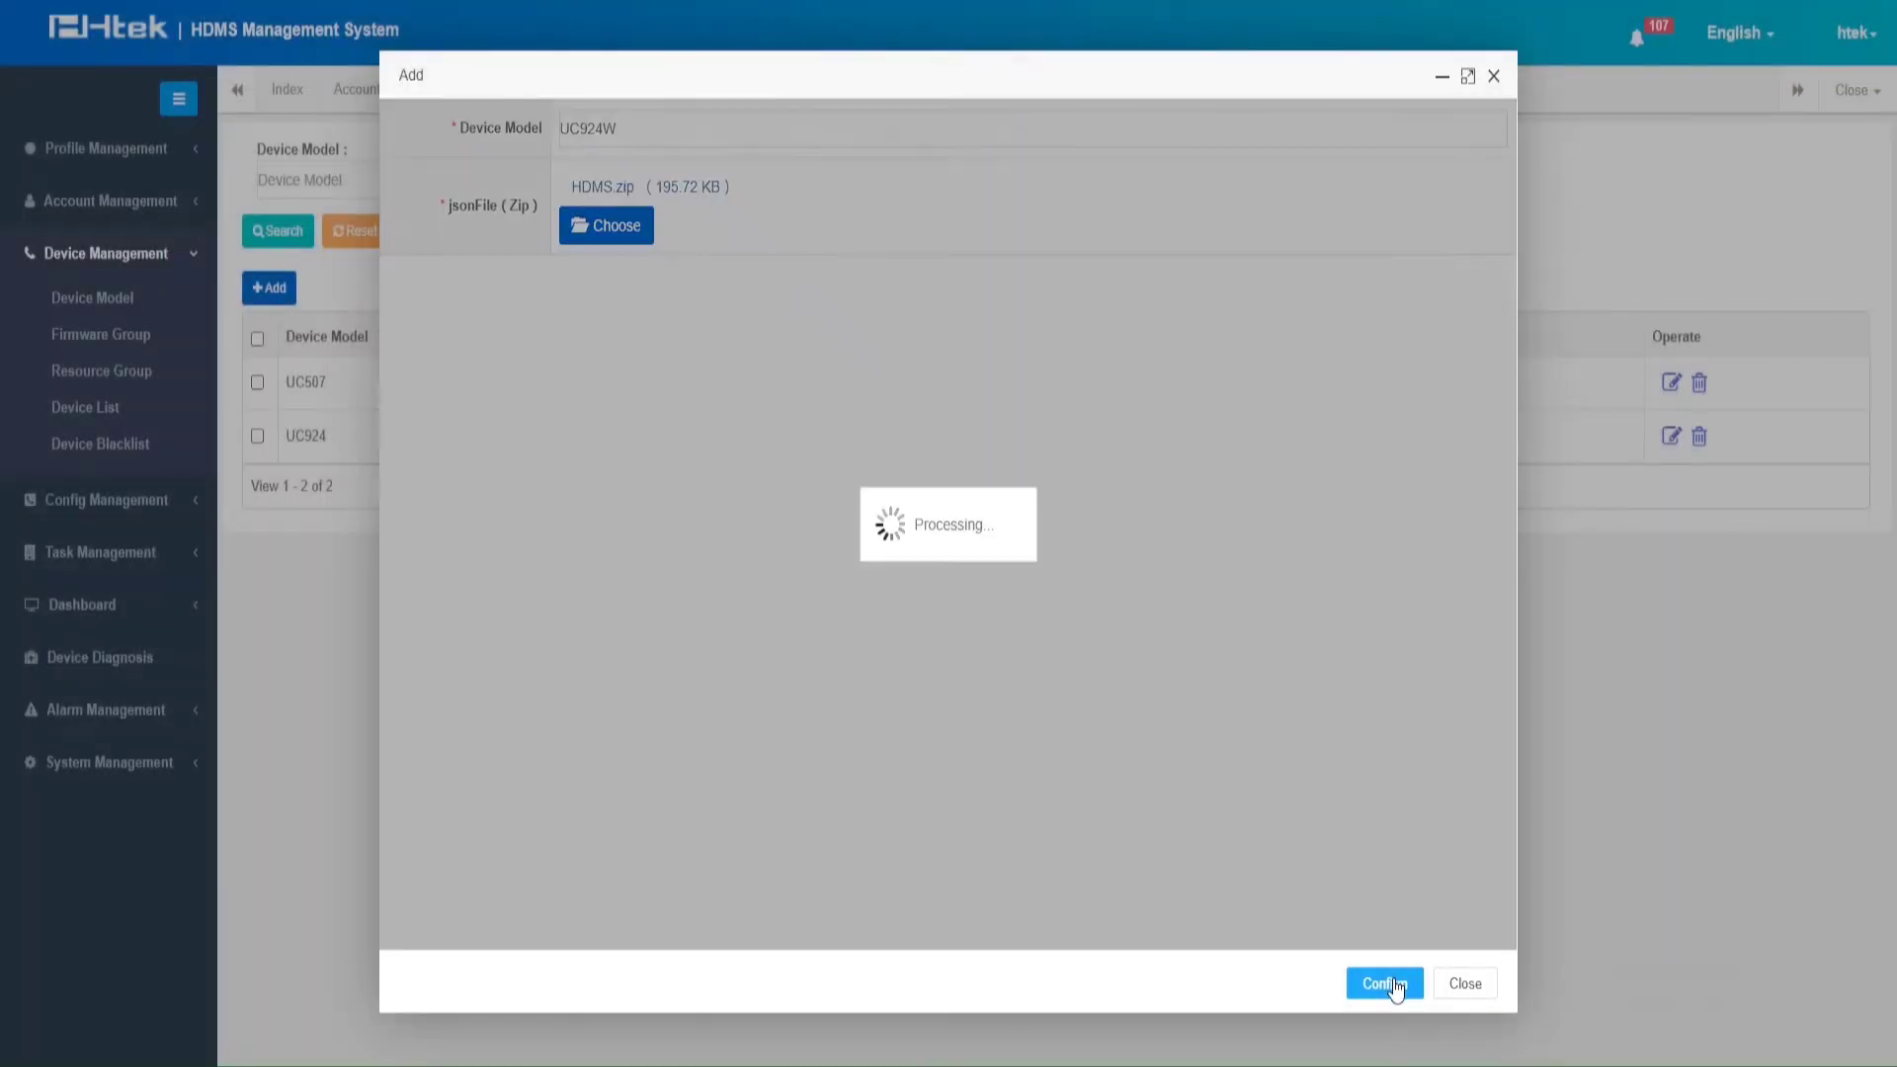
pyautogui.click(1013, 594)
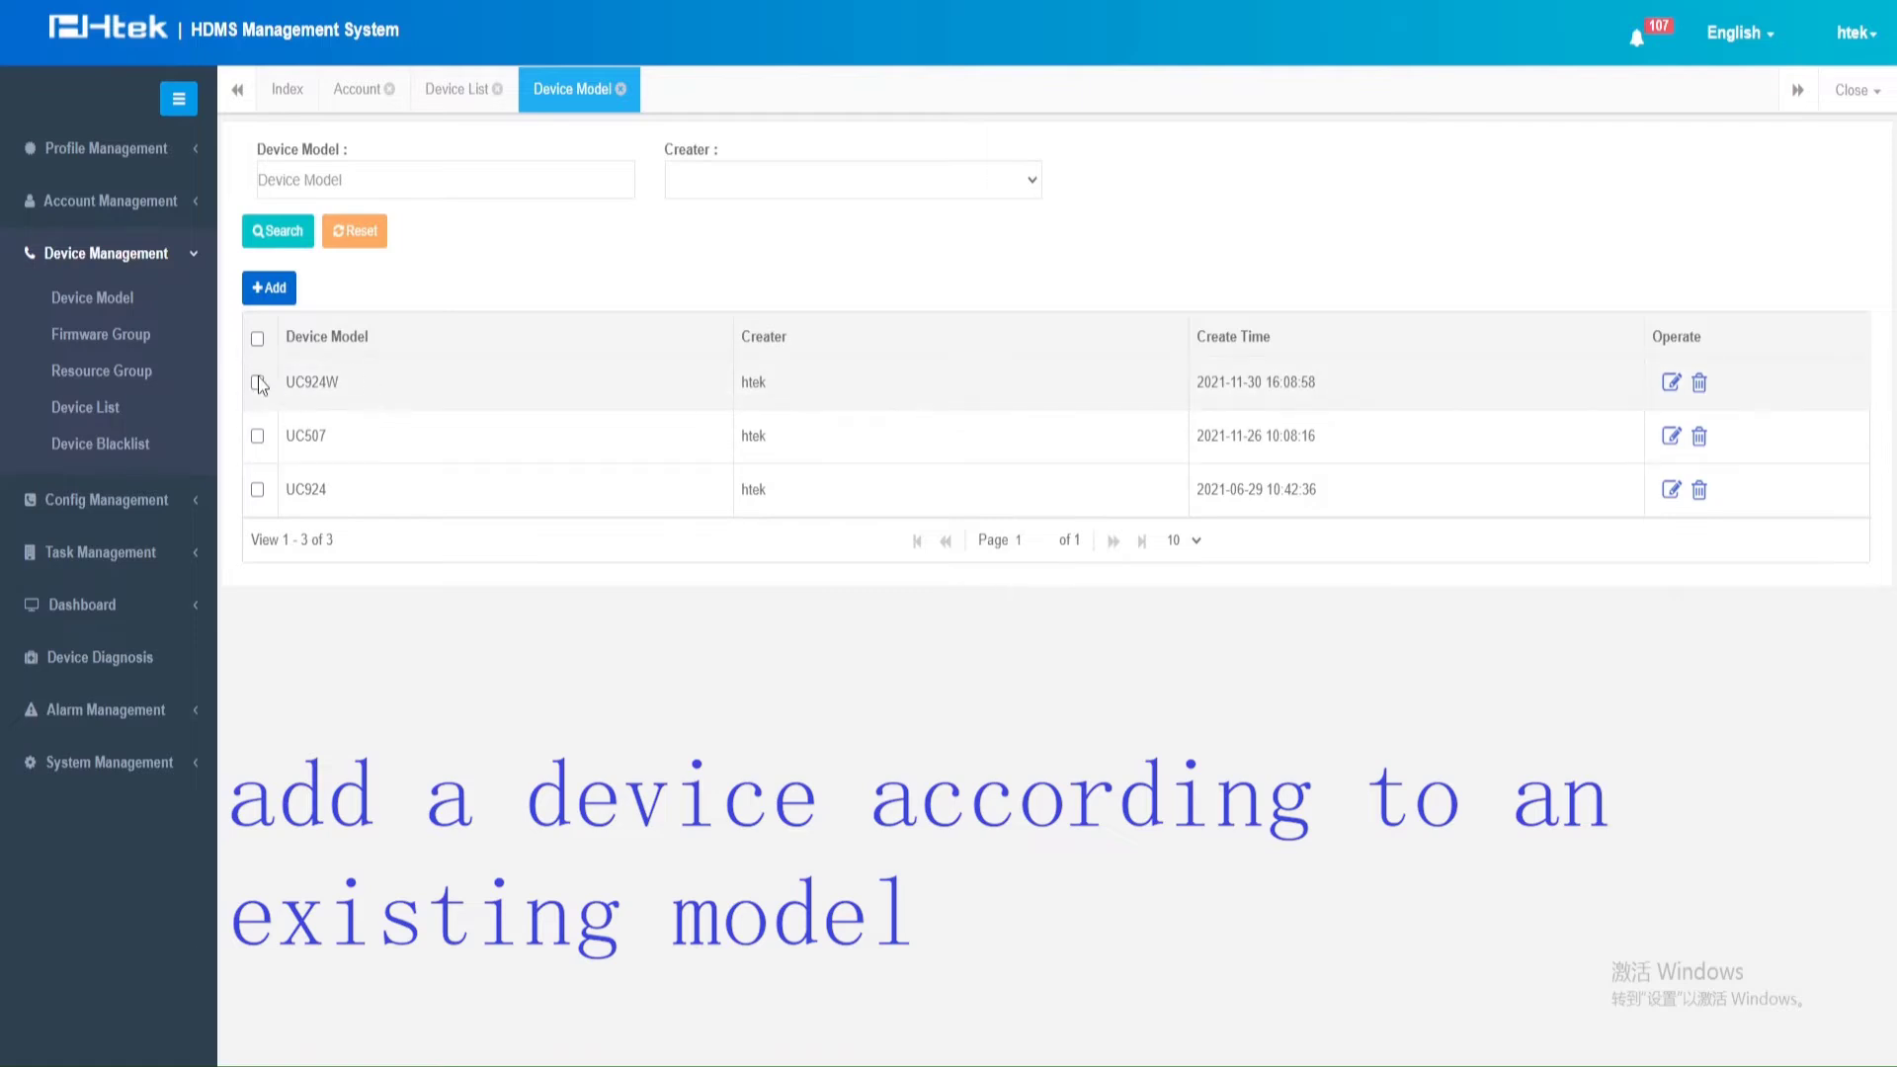
pyautogui.click(142, 413)
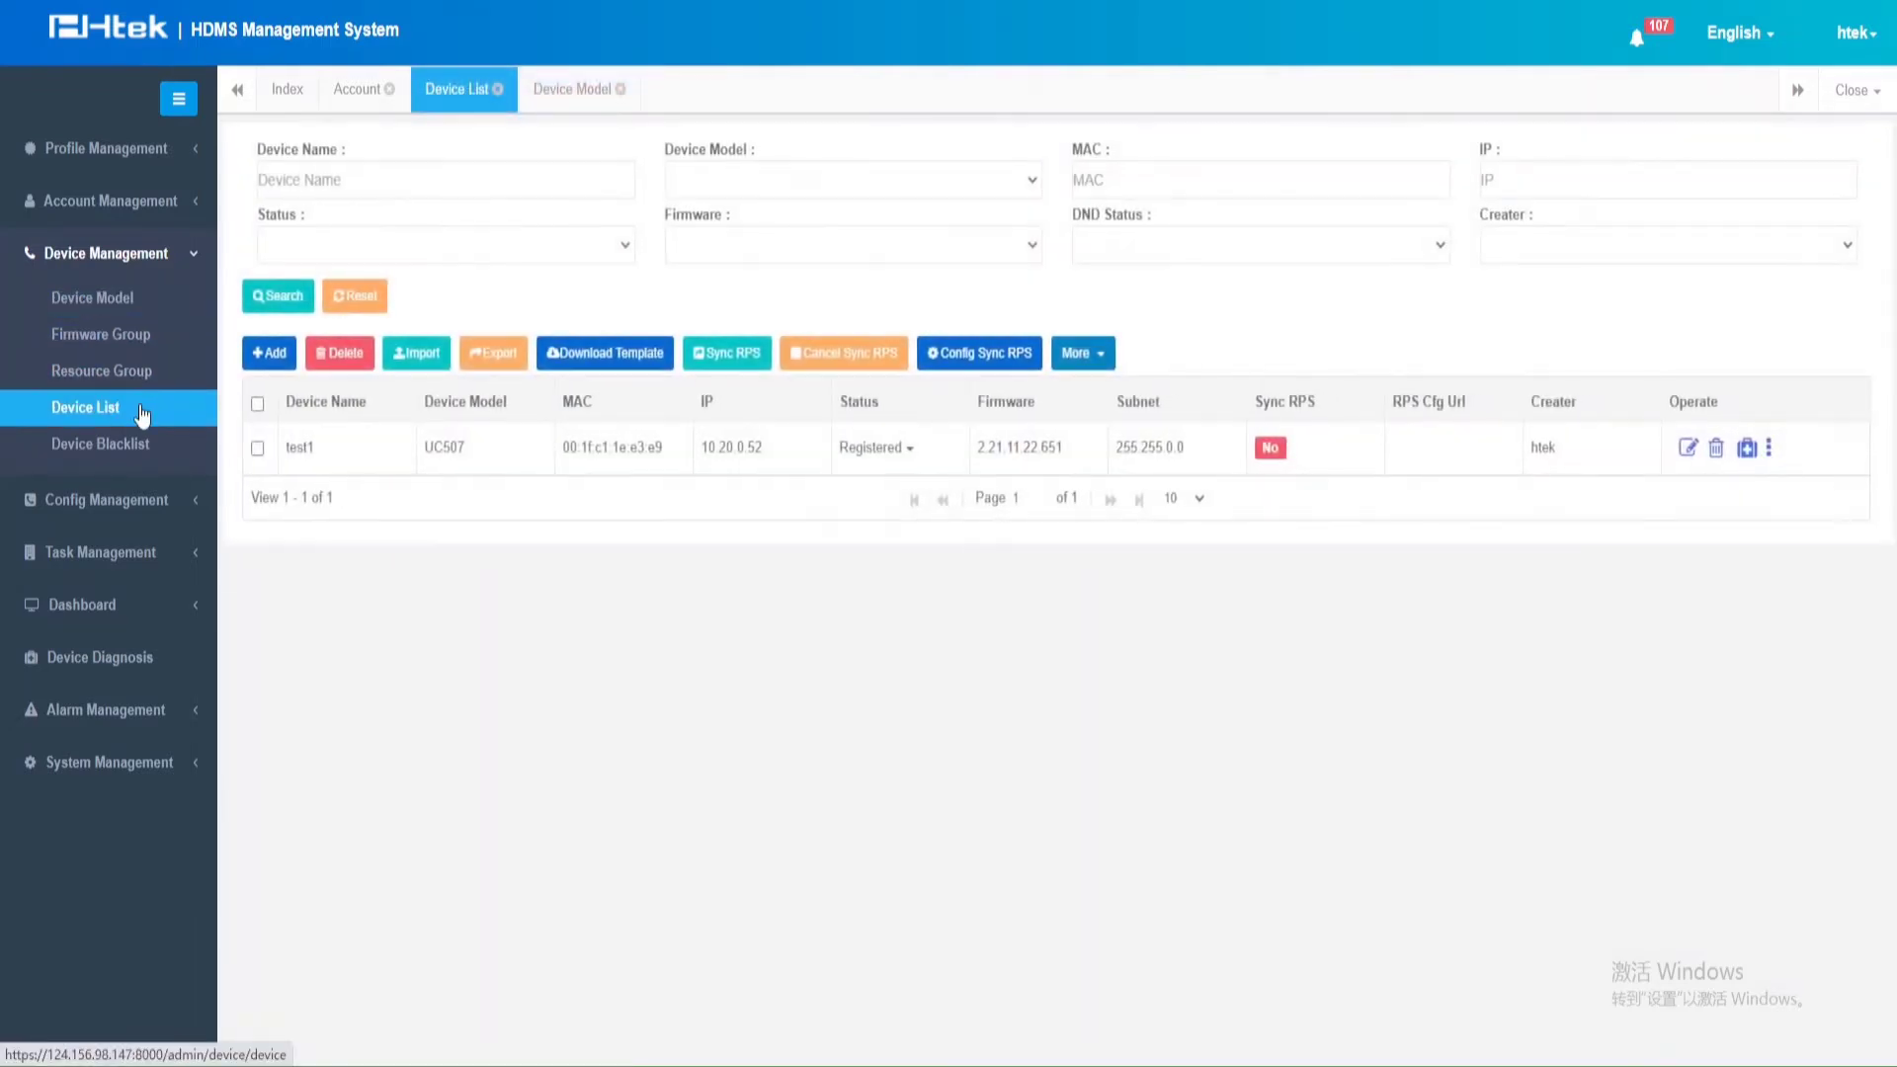
pyautogui.click(265, 359)
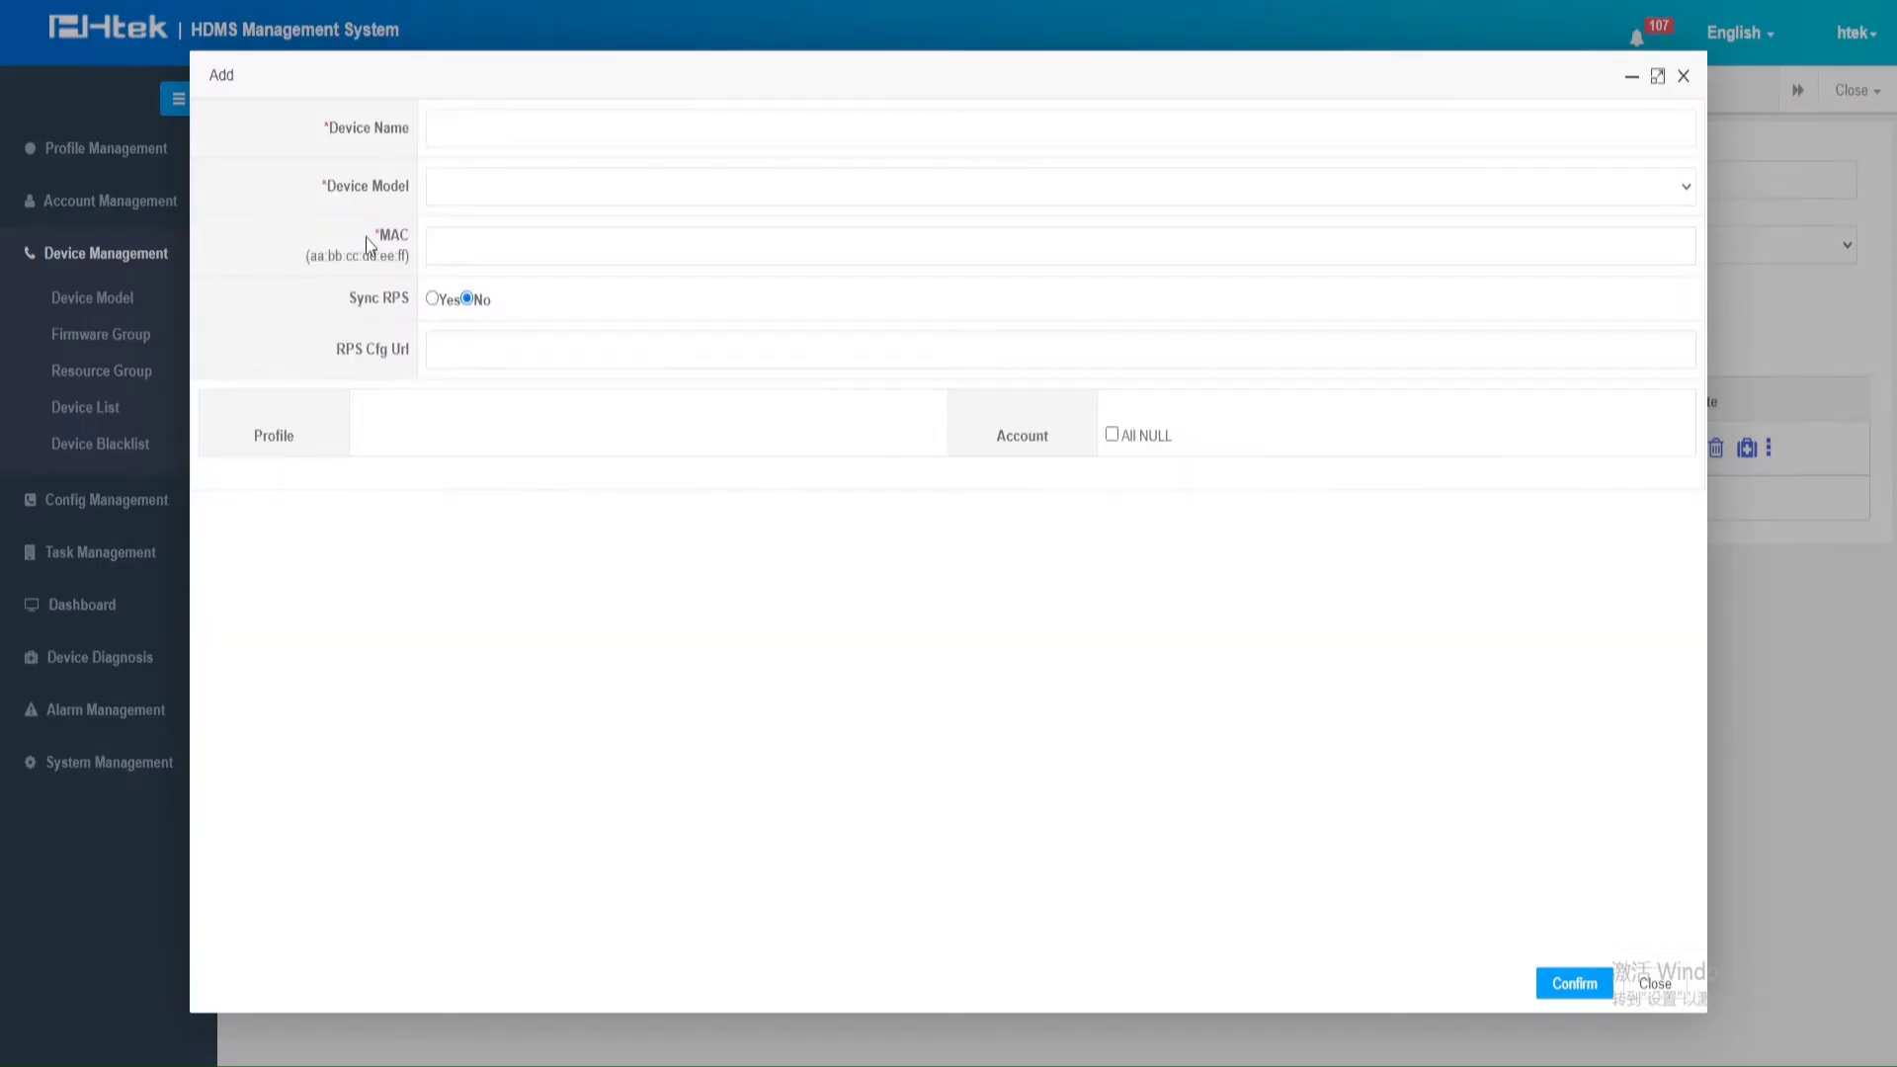
# Save device test2: model UC924W, MAC 00:1f:c1:1f:d2:aa, Profile_1 1, Account_1 1 (1)
pyautogui.click(476, 127)
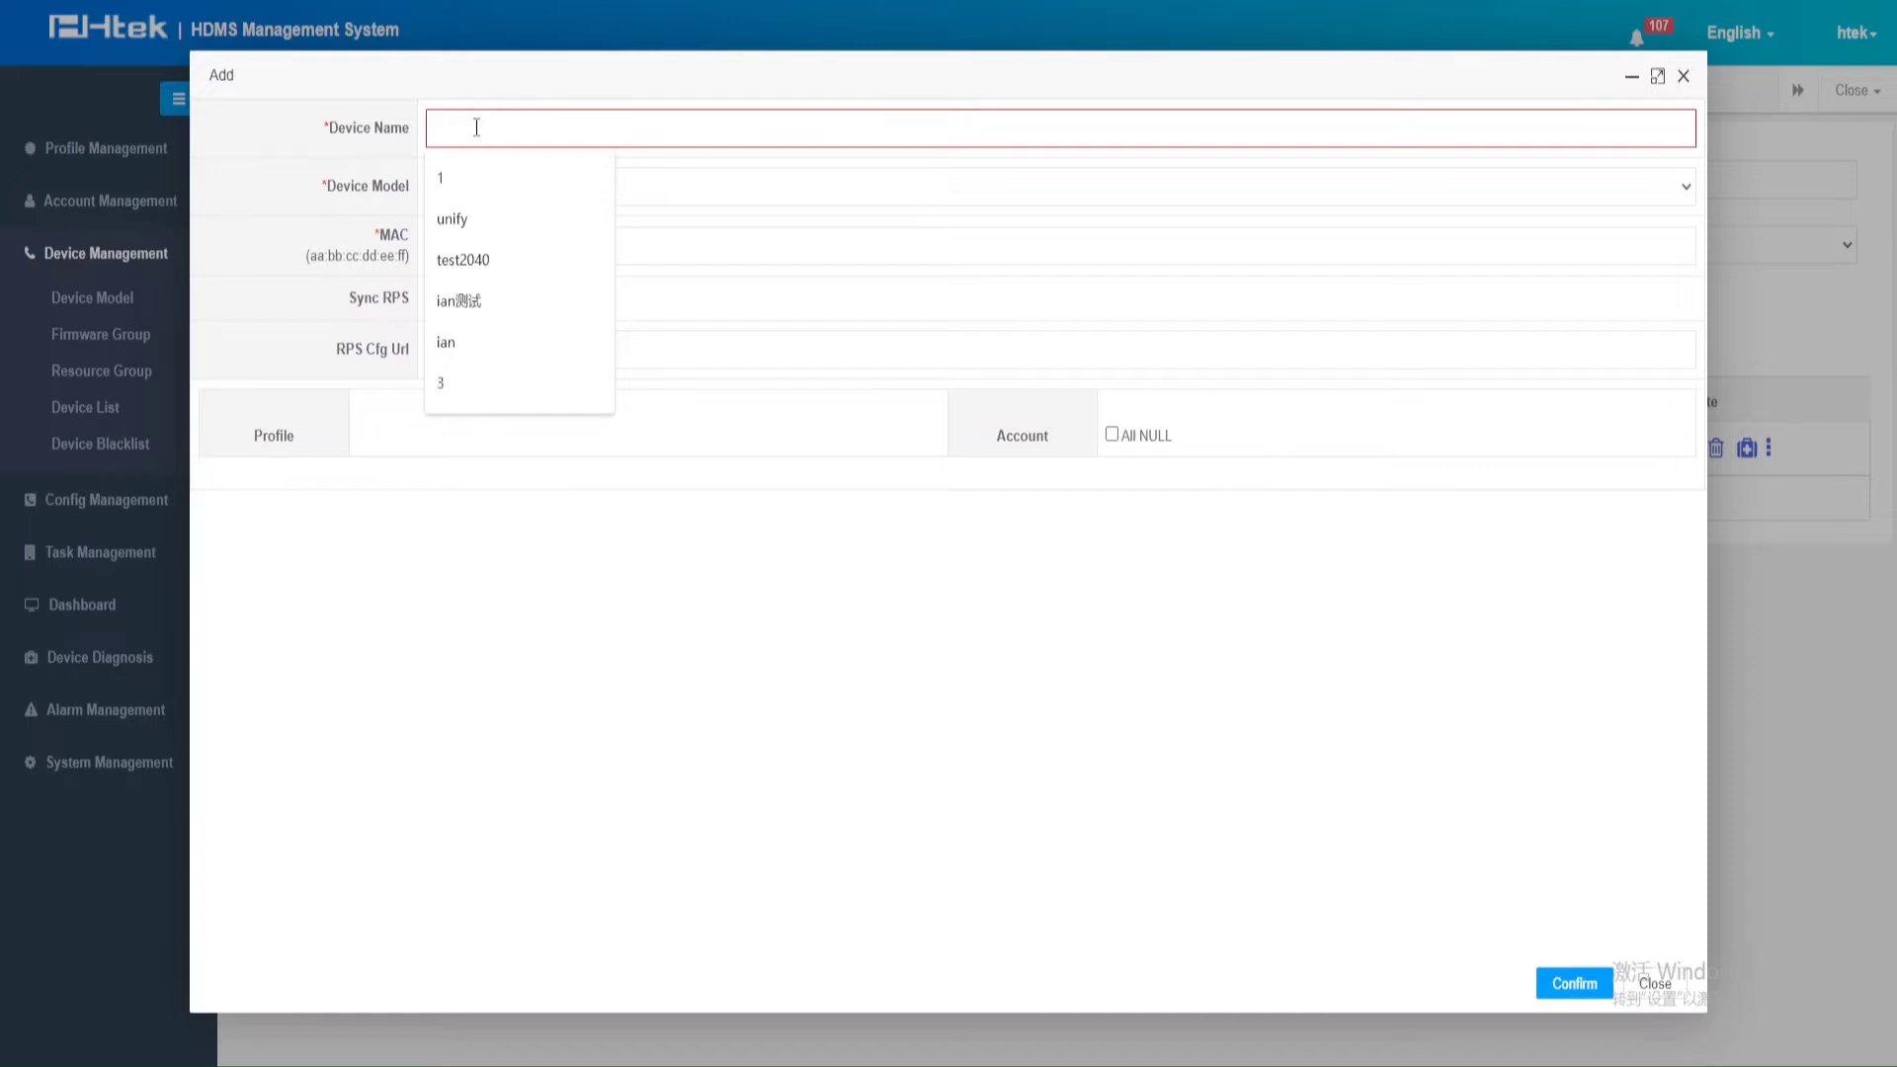
pyautogui.write('test2')
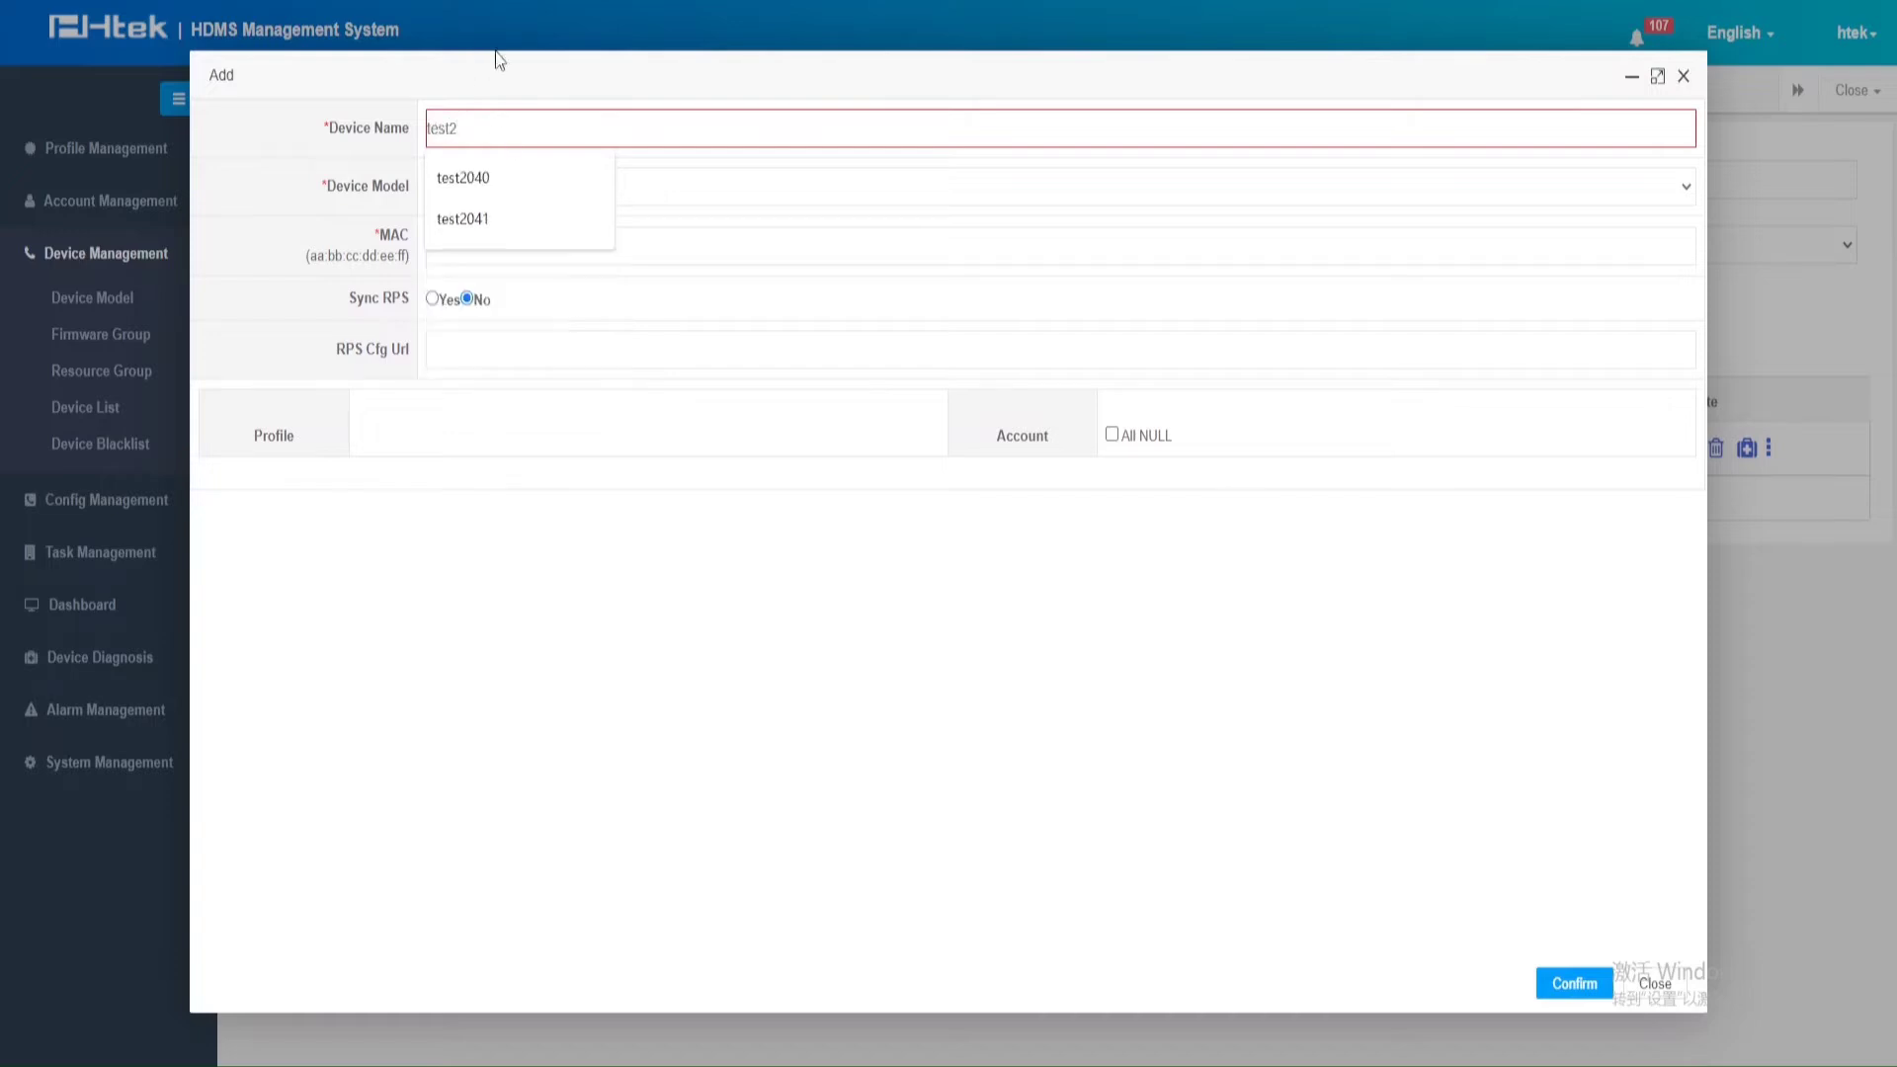
pyautogui.click(676, 194)
pyautogui.click(614, 275)
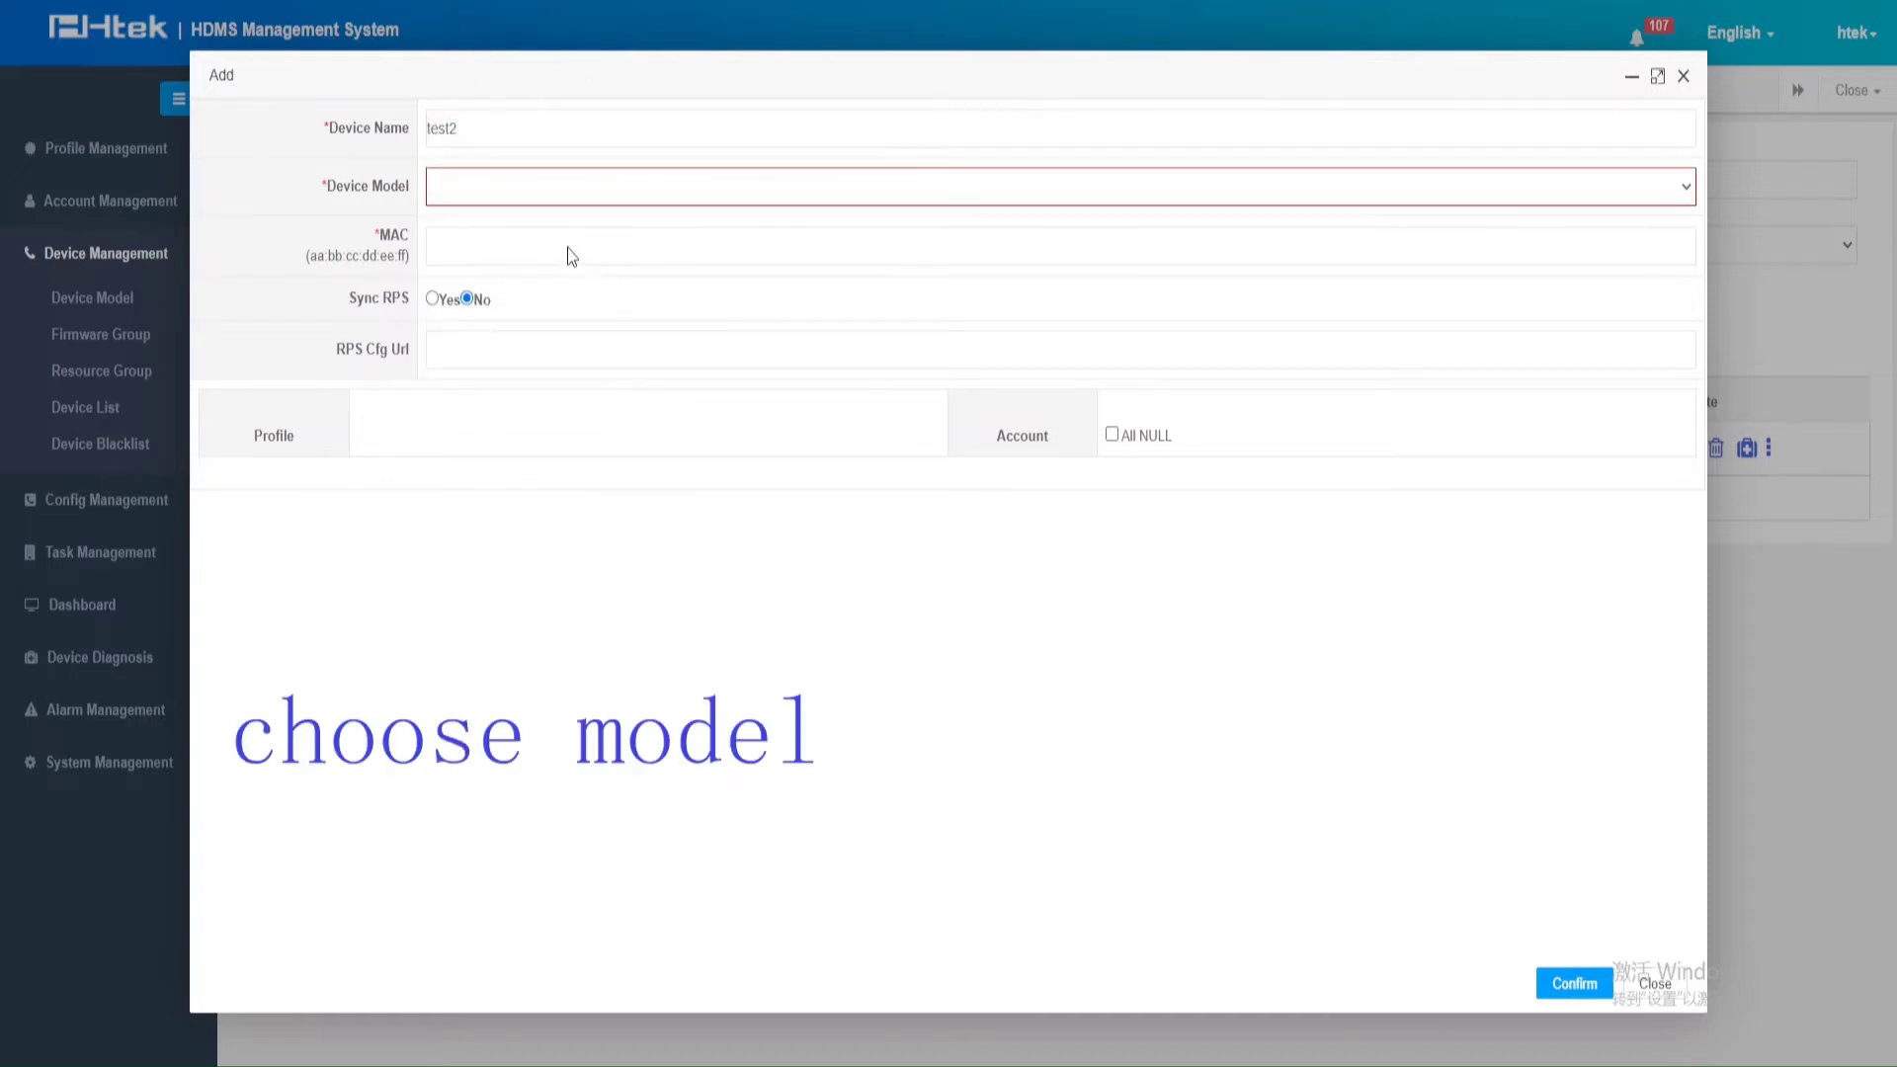
pyautogui.click(568, 245)
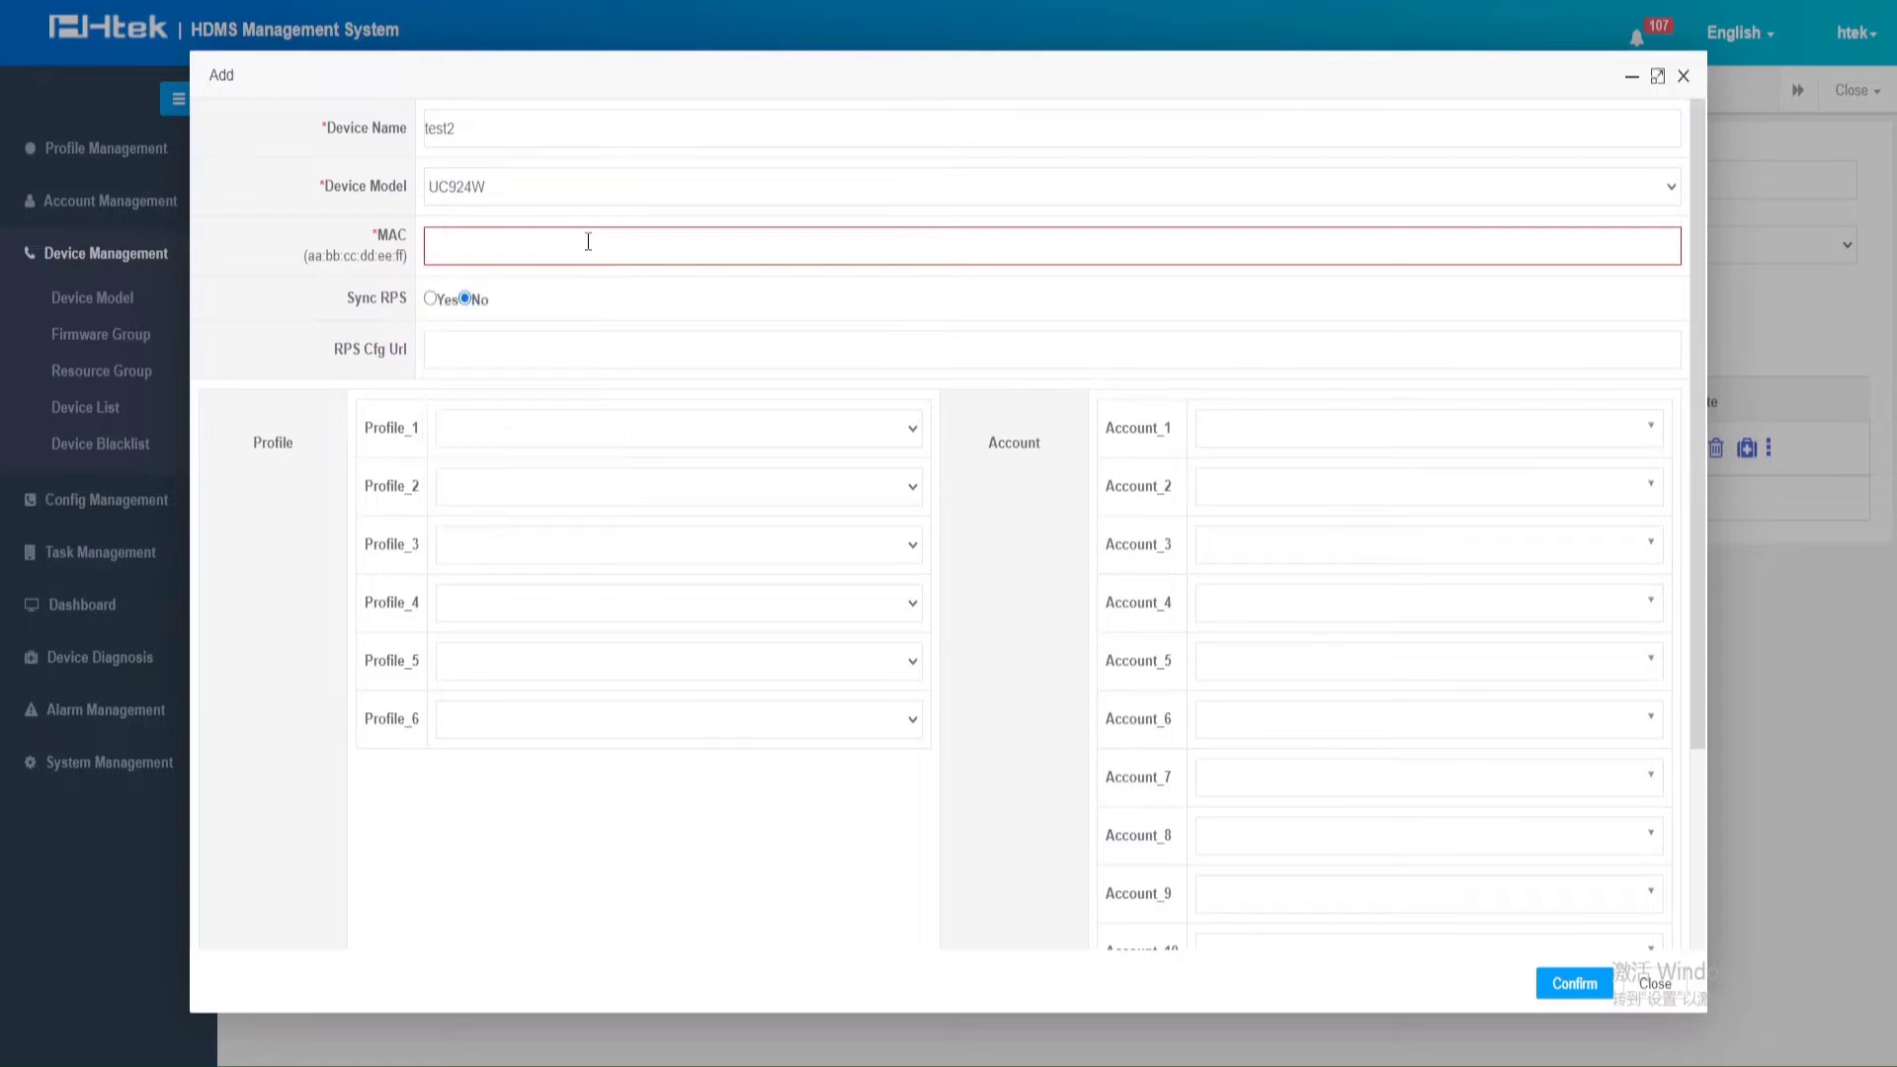
pyautogui.write('00:1f:c1:1f:d2:aa')
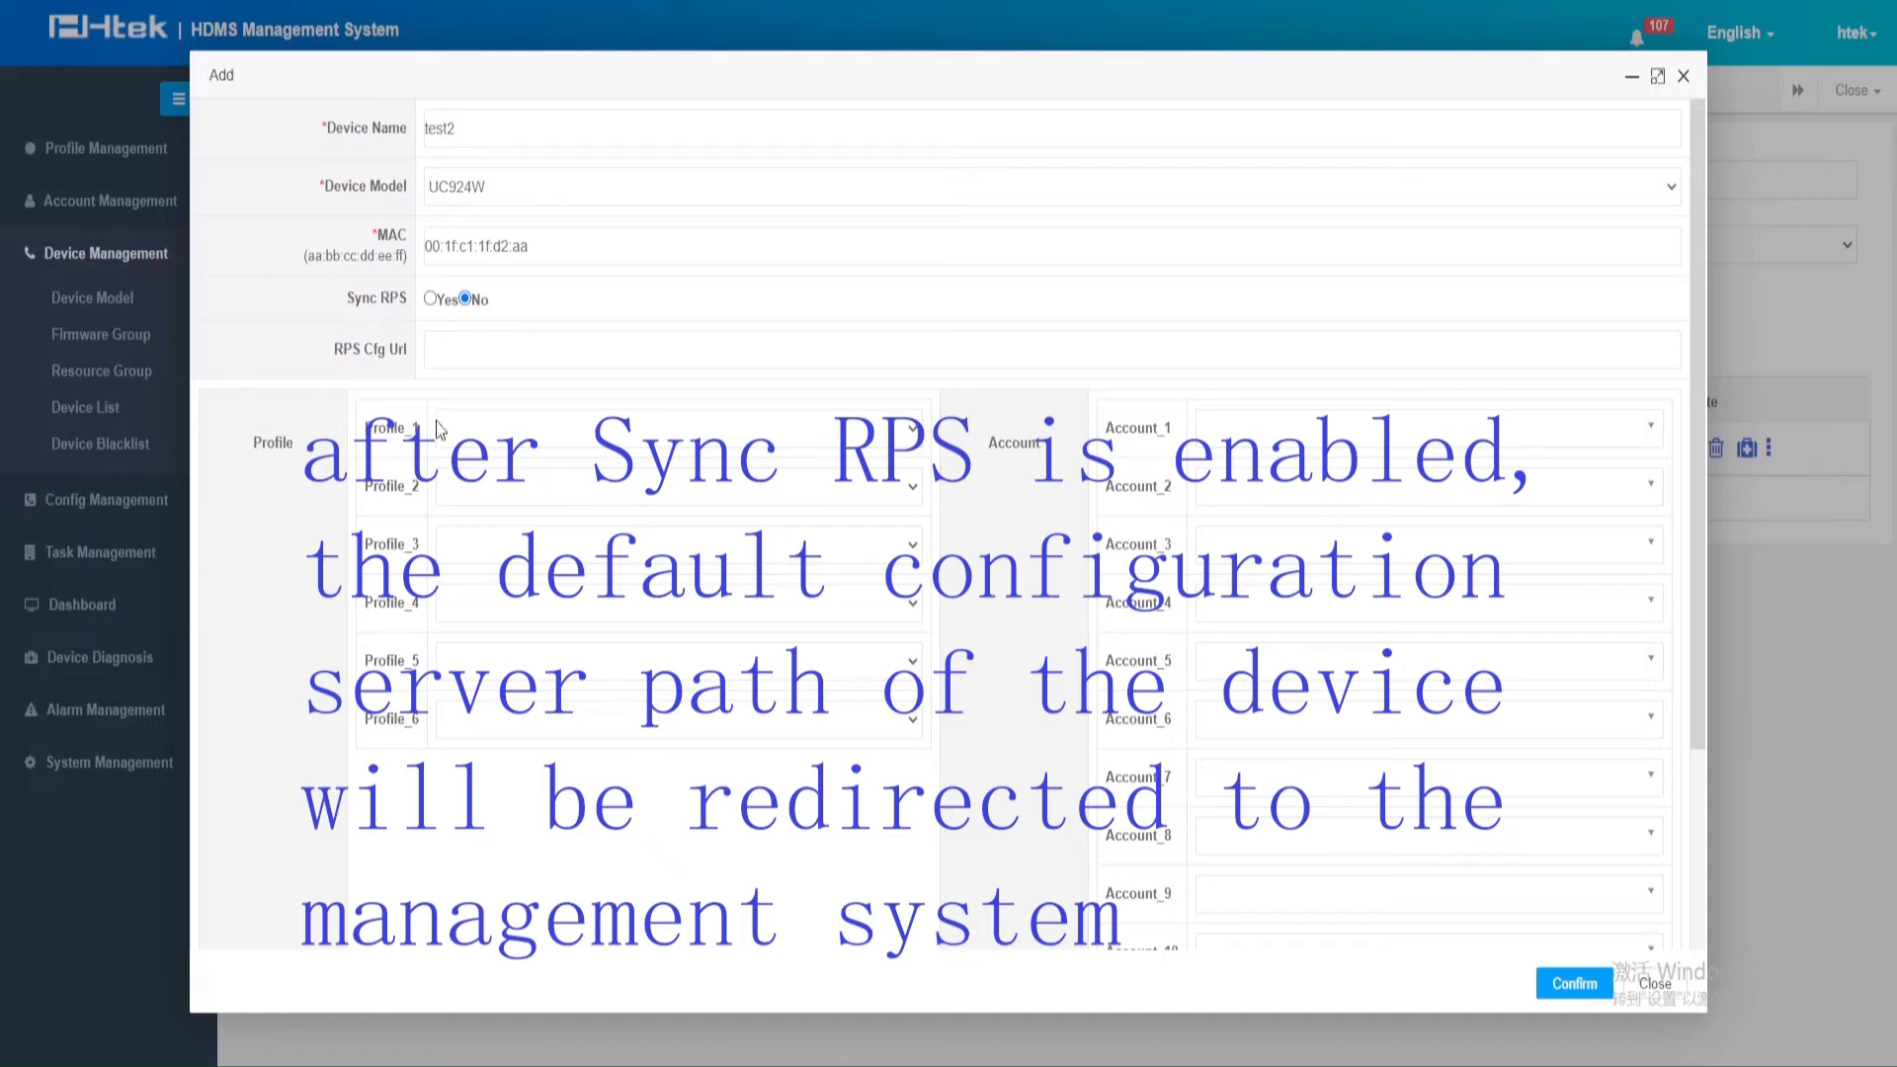
pyautogui.click(715, 438)
pyautogui.click(712, 474)
pyautogui.click(1260, 433)
pyautogui.click(1221, 529)
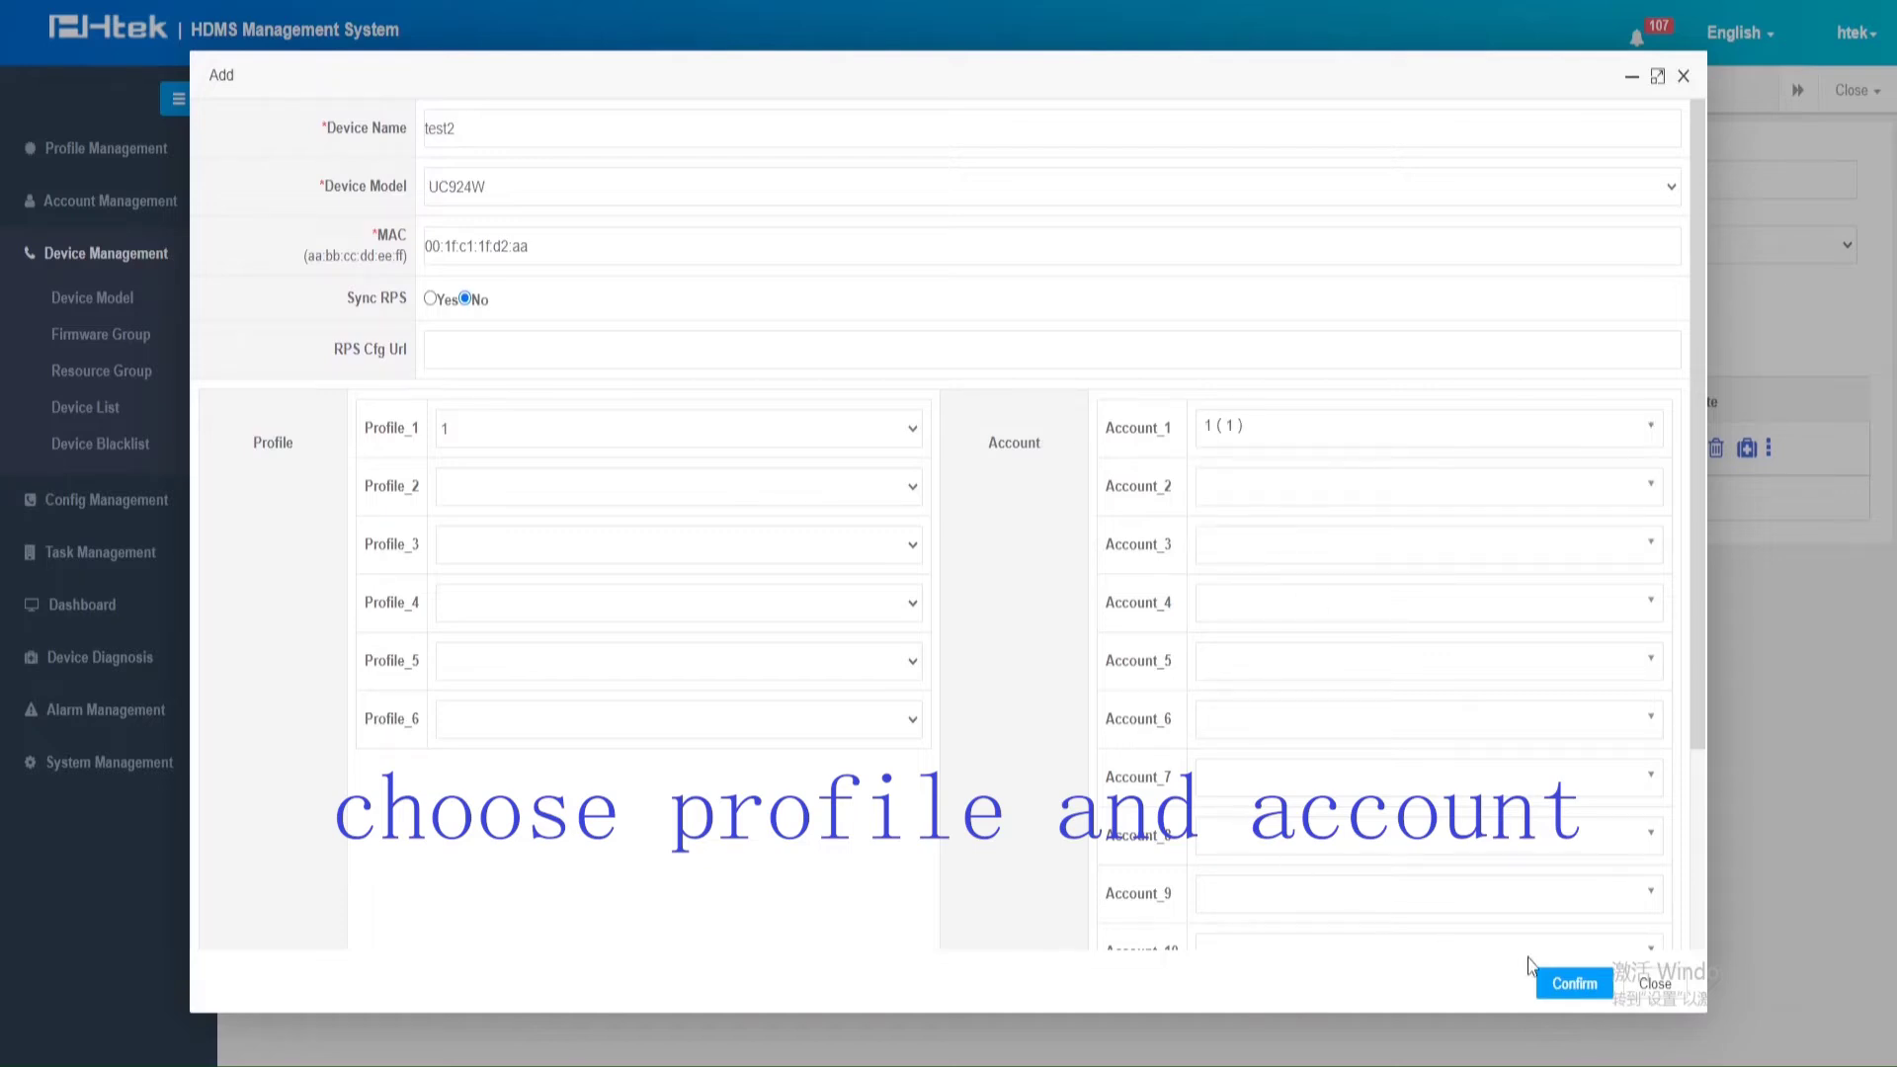
pyautogui.click(1561, 986)
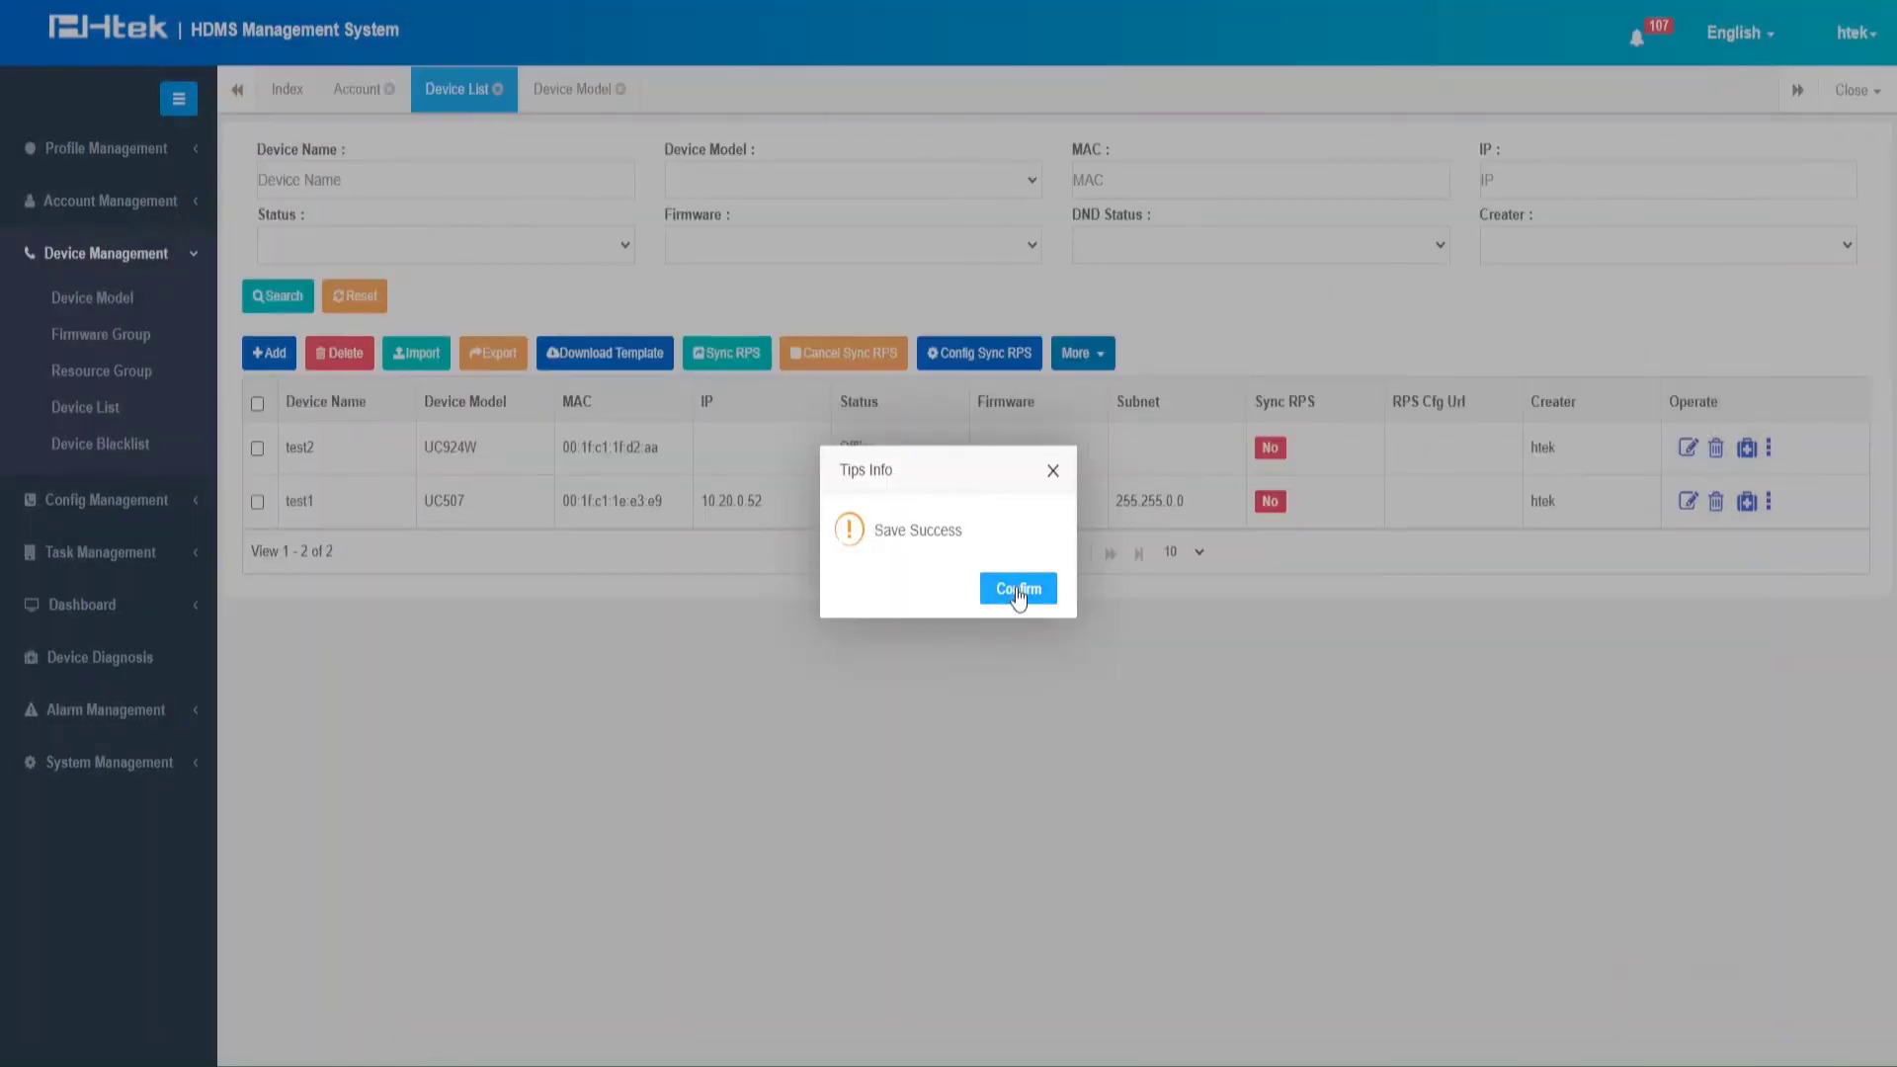
# Close the save notice, select device test2, and view its More actions
pyautogui.click(1019, 589)
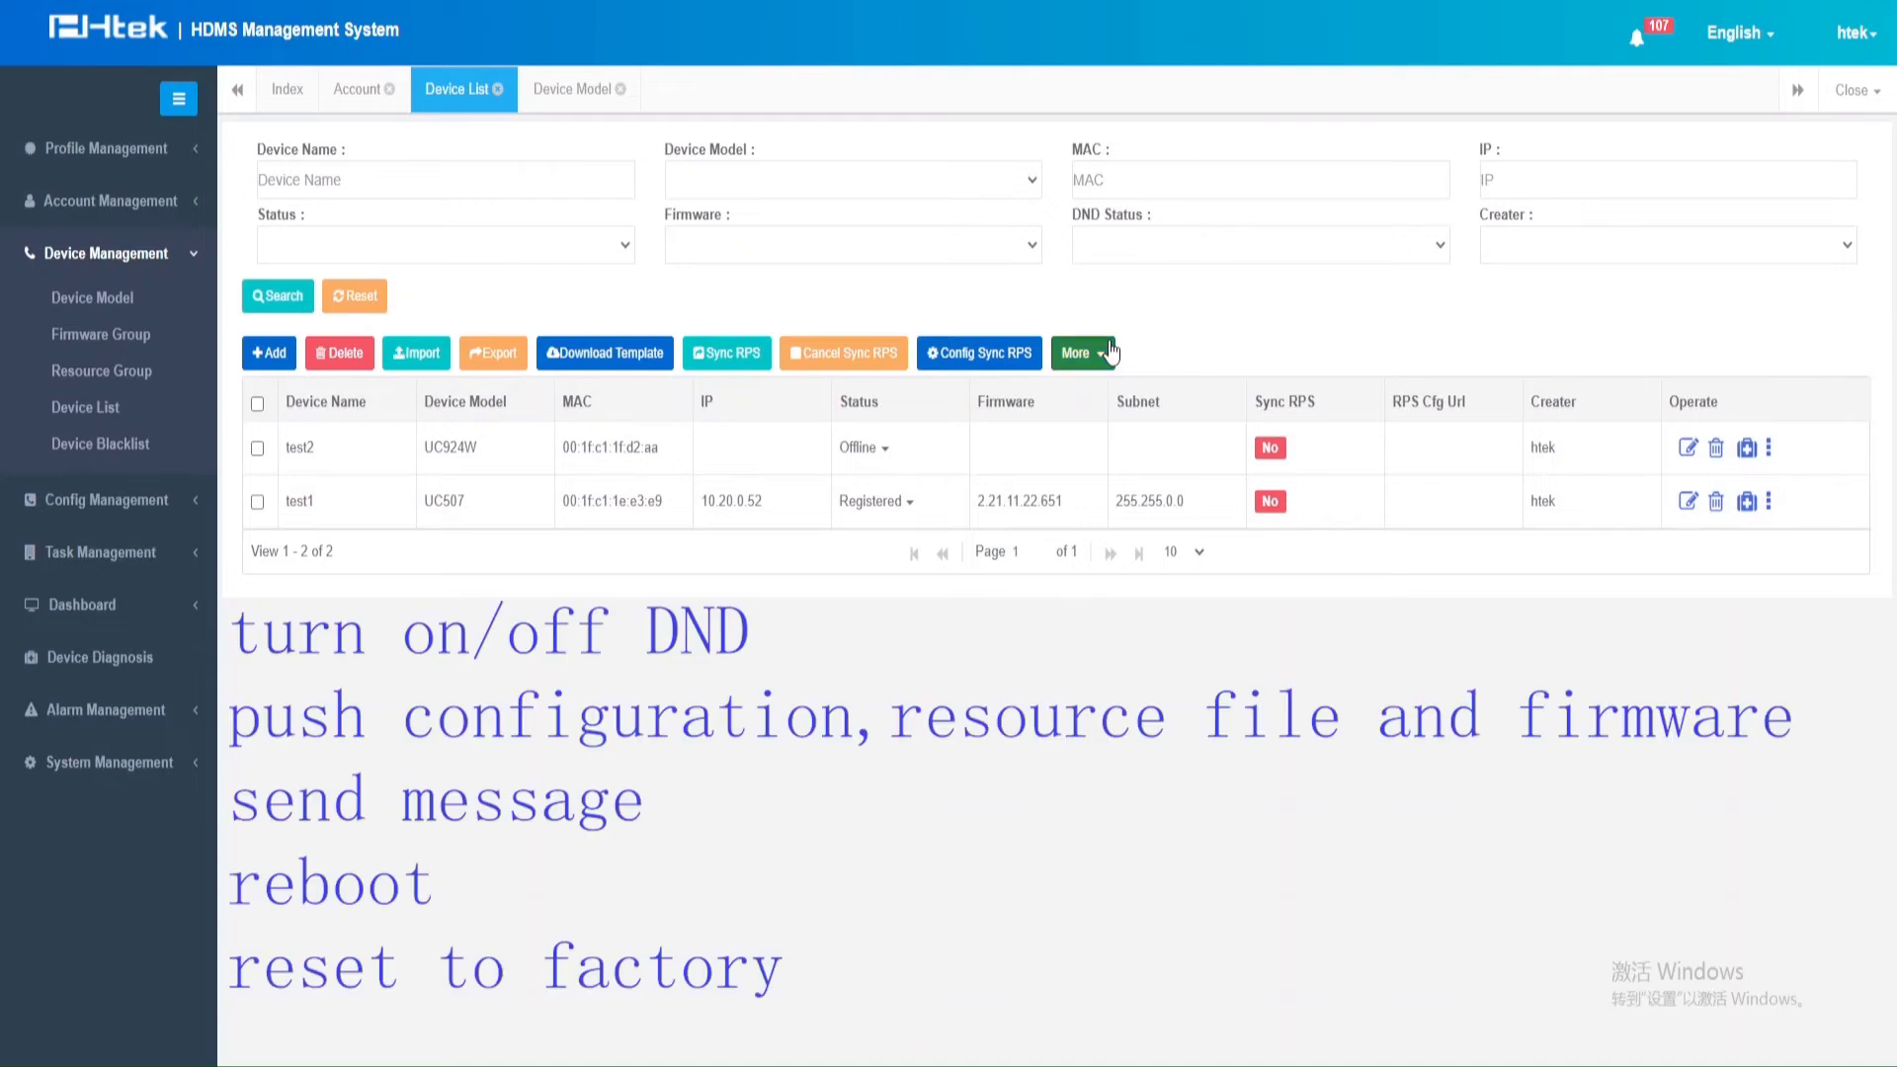
pyautogui.click(477, 441)
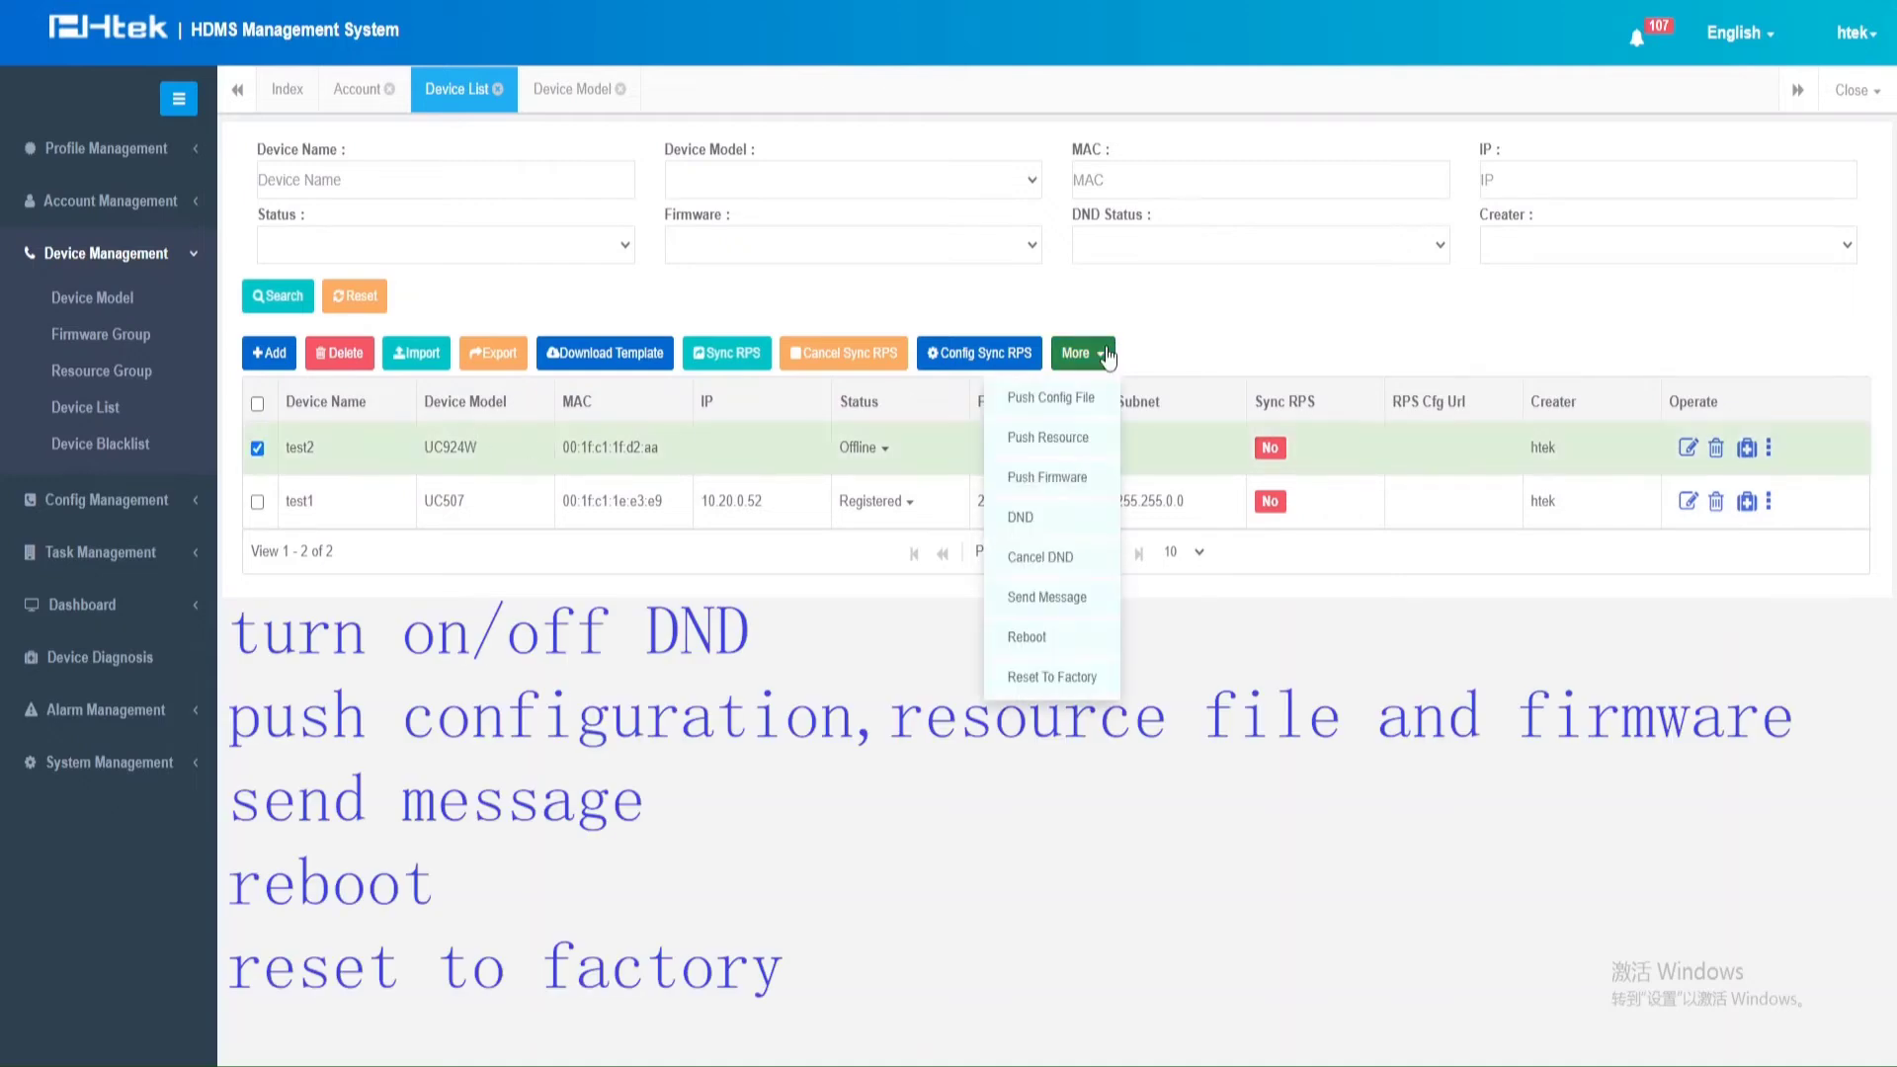
pyautogui.moveTo(1109, 357)
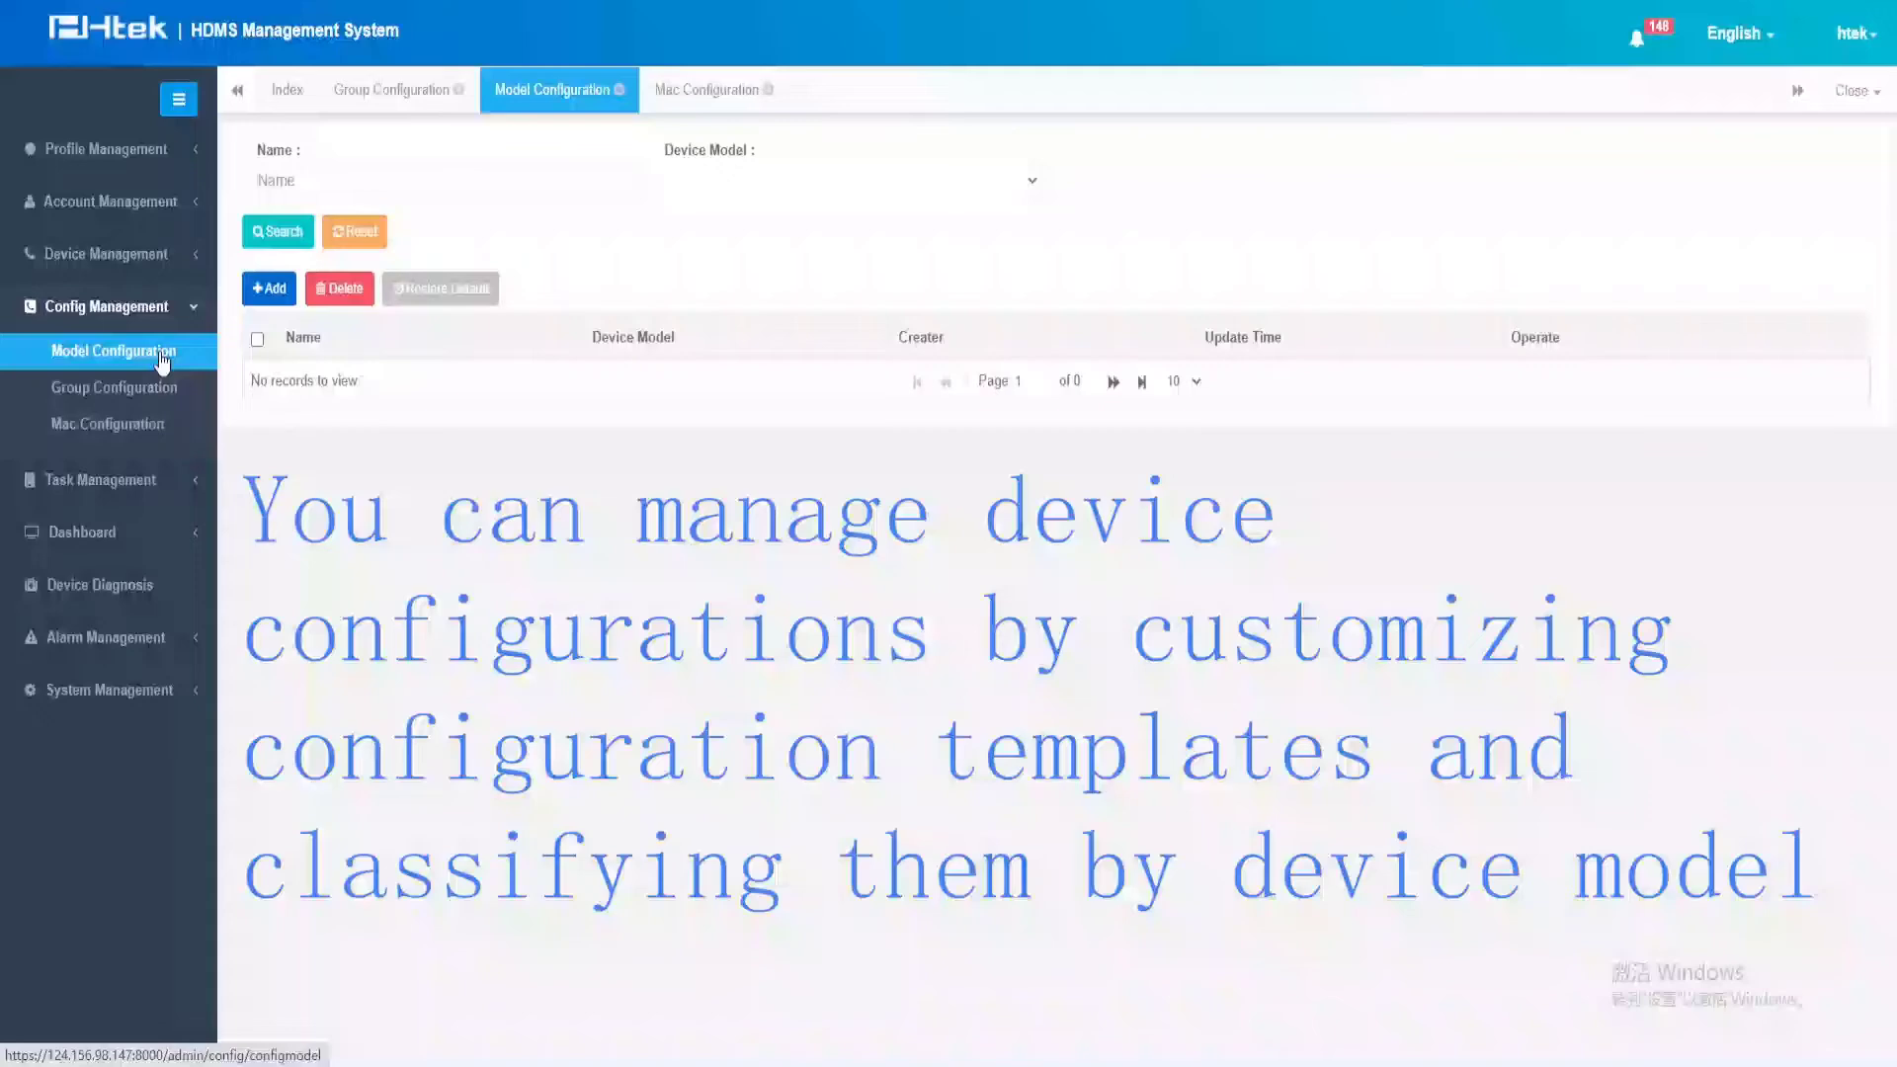
# Save model configuration 1 for UC924W and open its Config Params editor
pyautogui.click(268, 295)
pyautogui.click(728, 182)
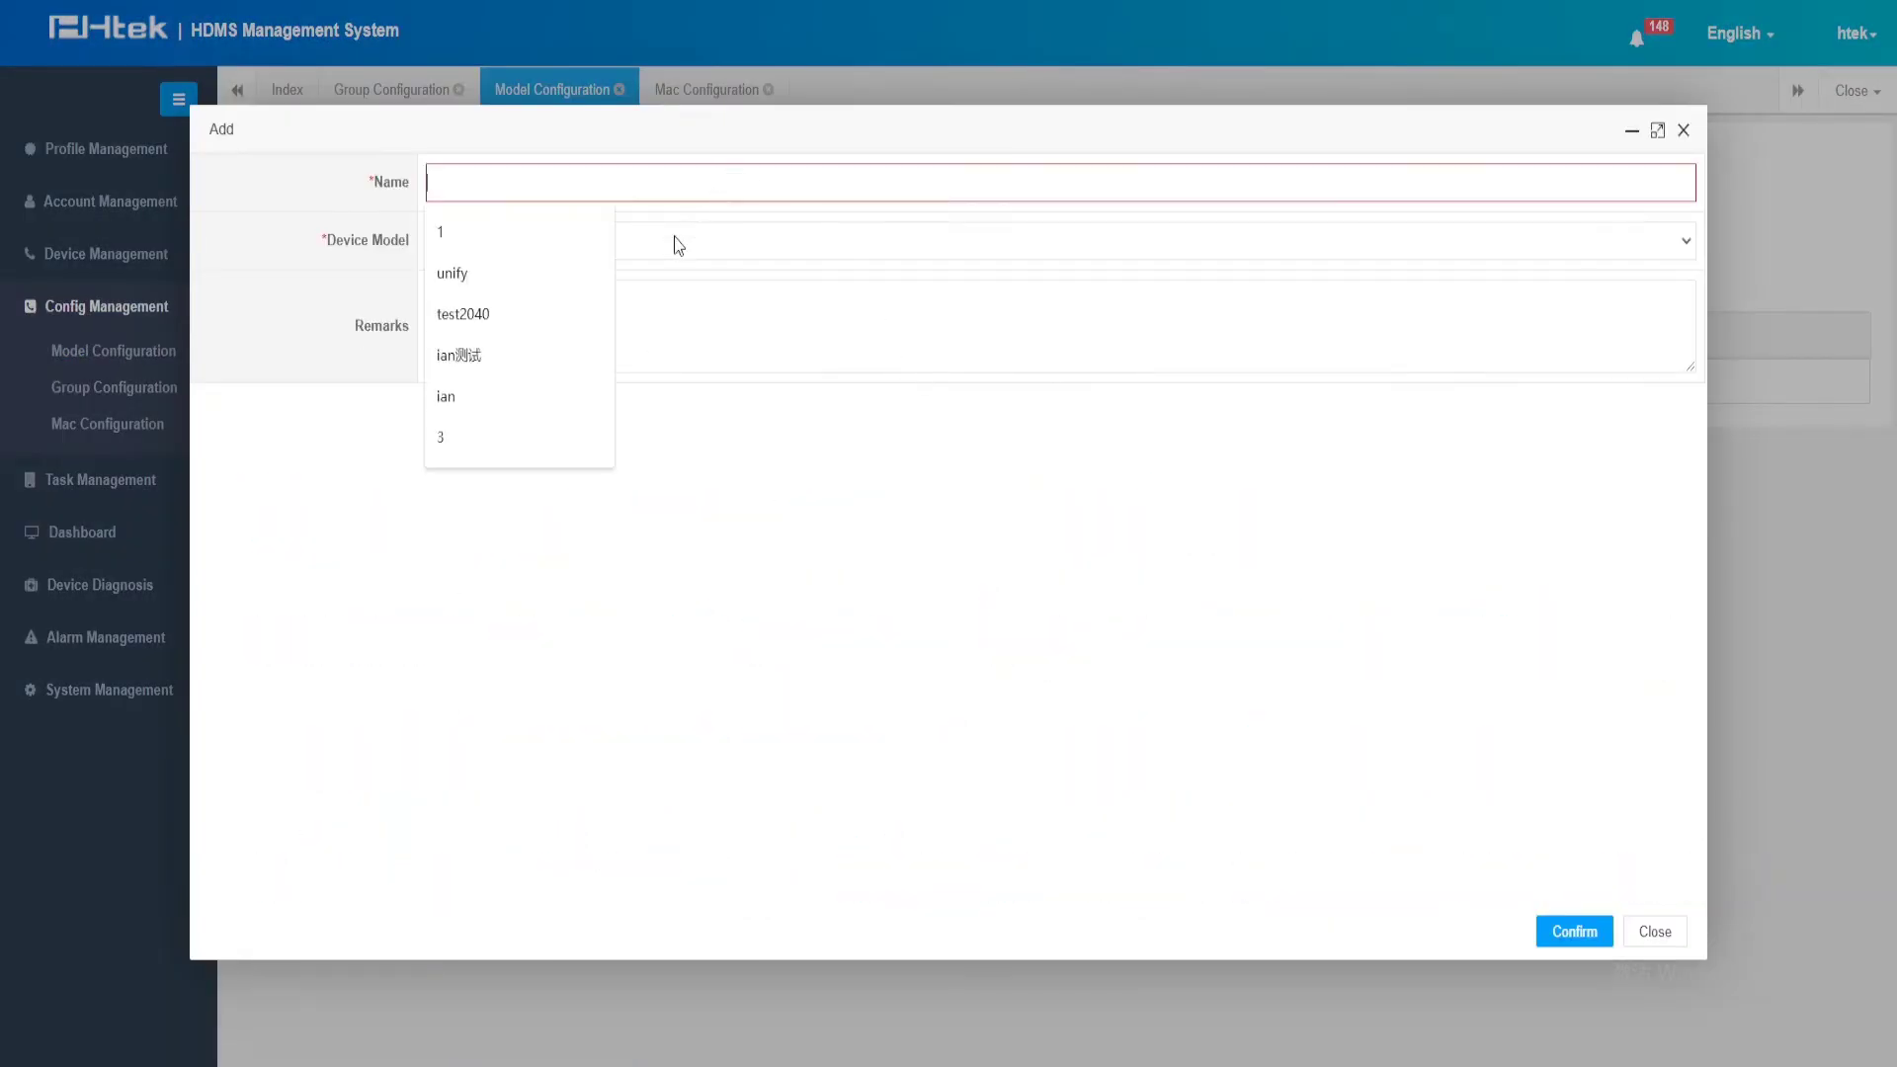
pyautogui.click(583, 245)
pyautogui.click(613, 250)
pyautogui.click(592, 291)
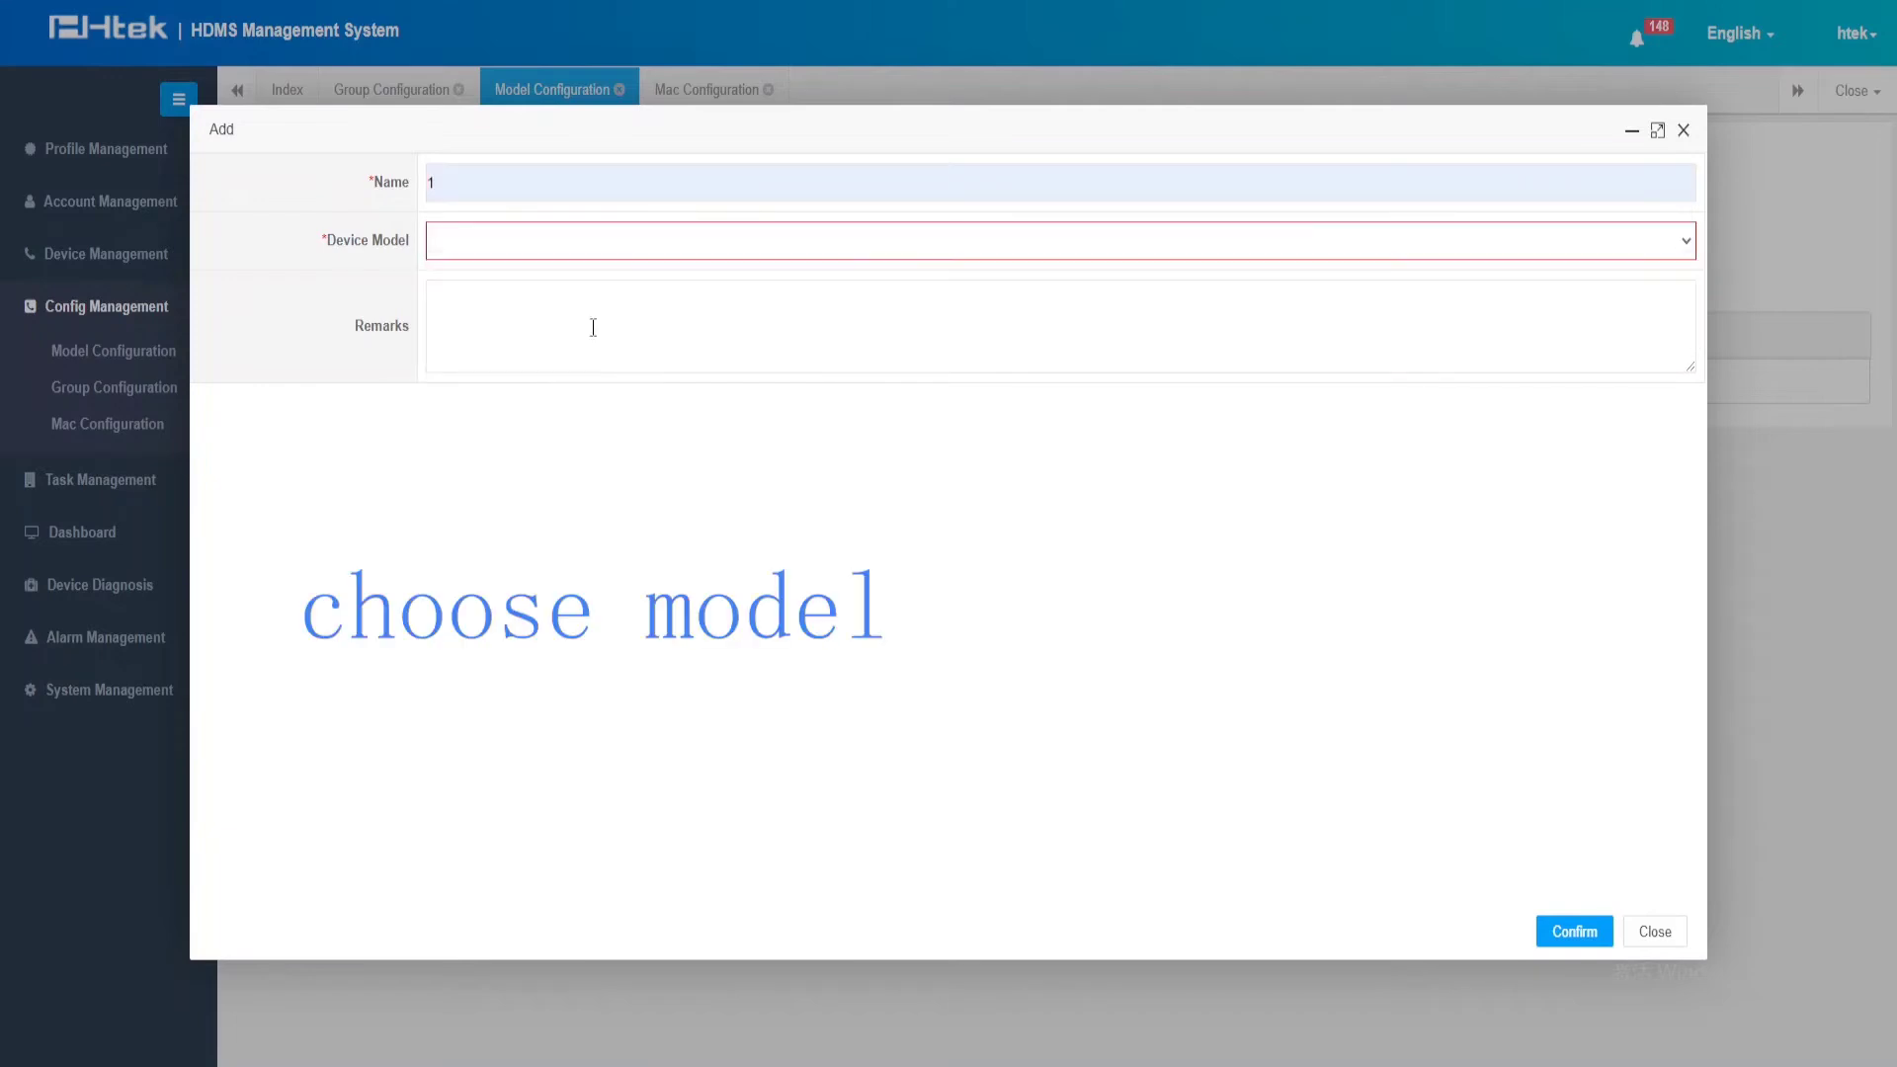
pyautogui.click(1557, 937)
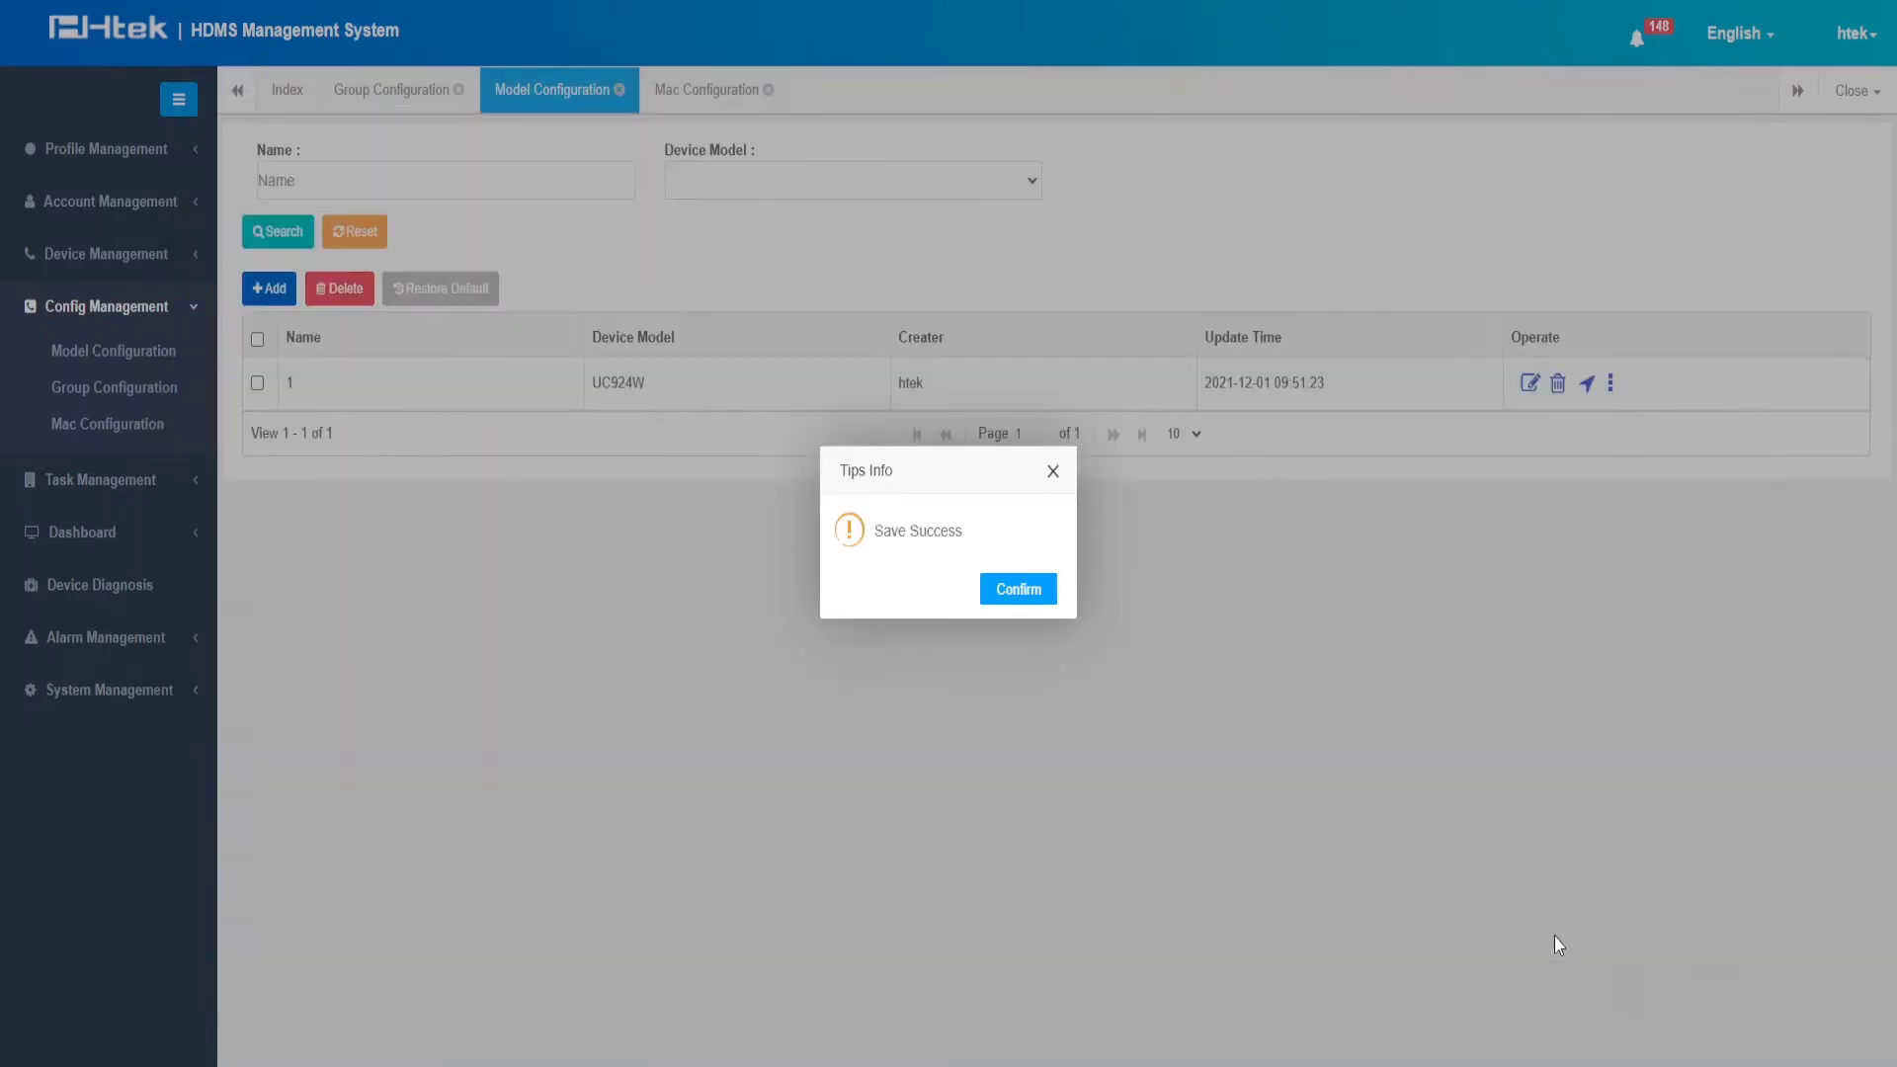
pyautogui.click(1020, 593)
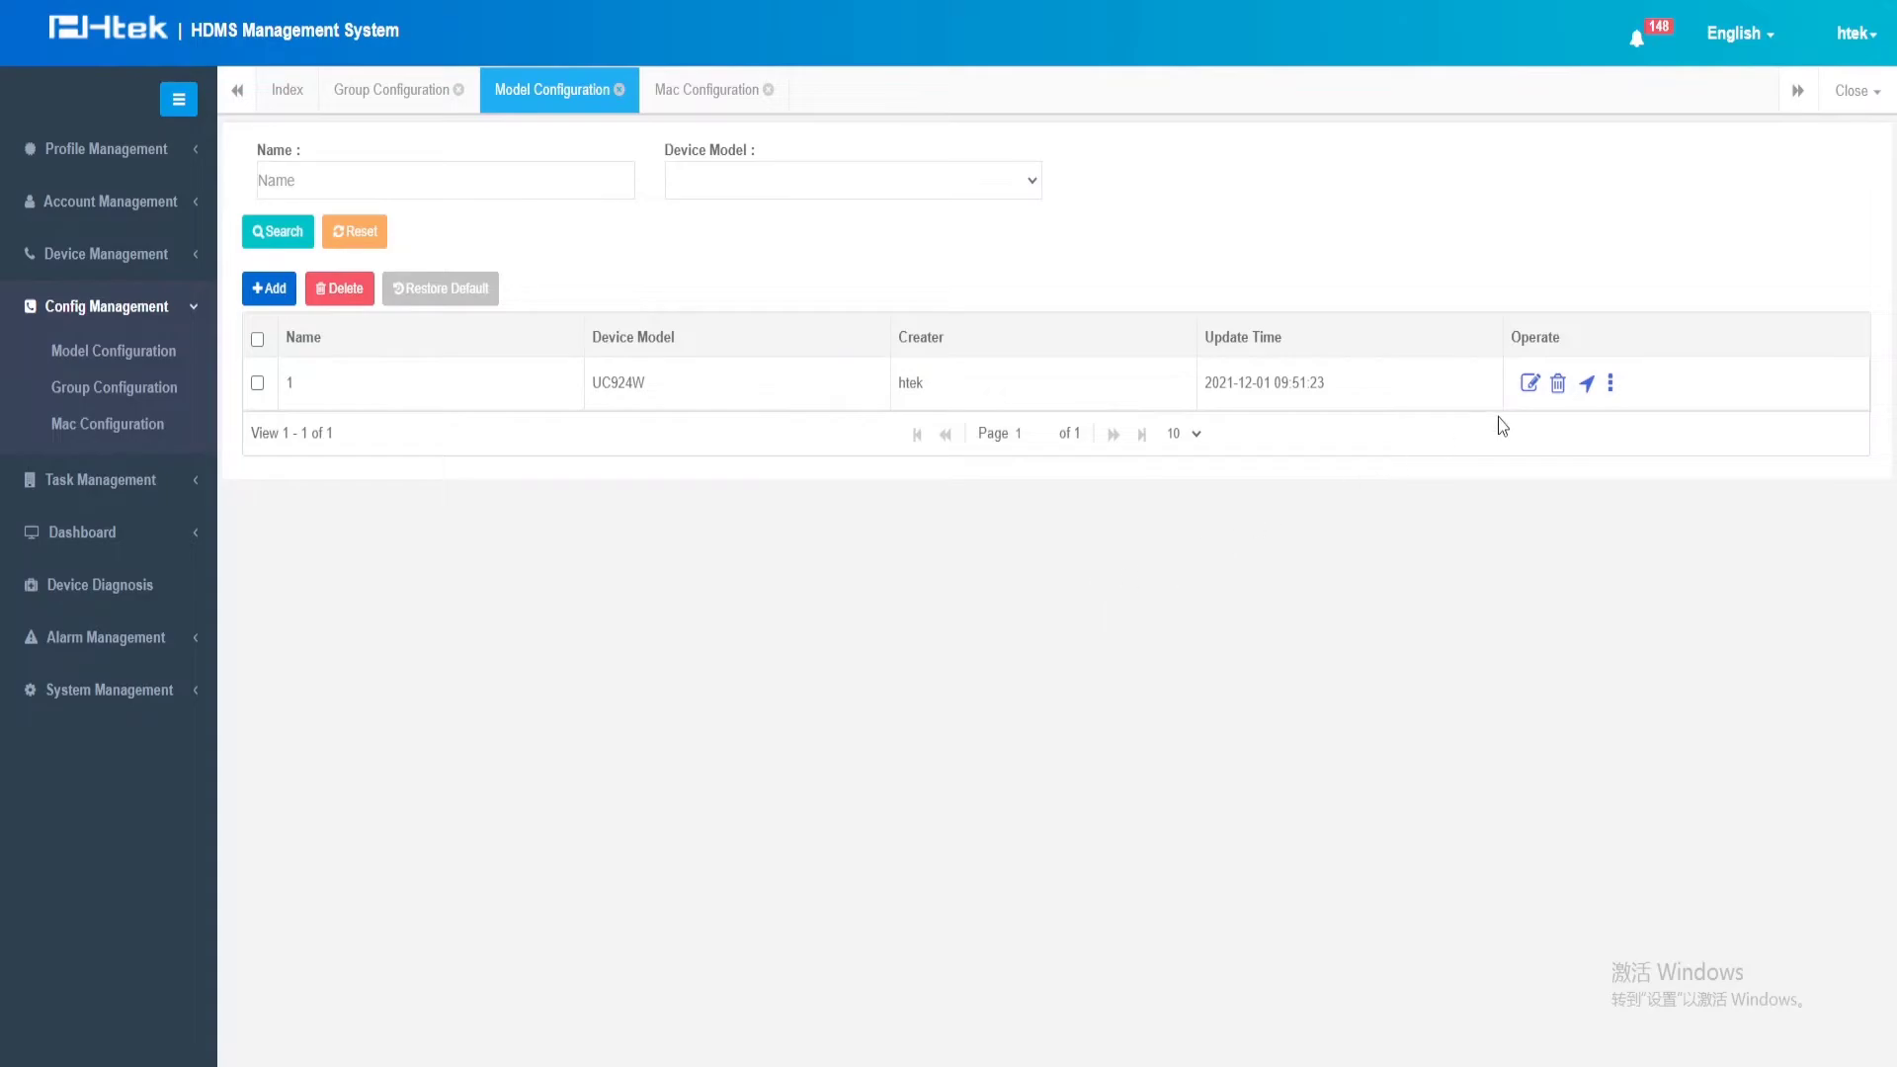
pyautogui.click(1531, 385)
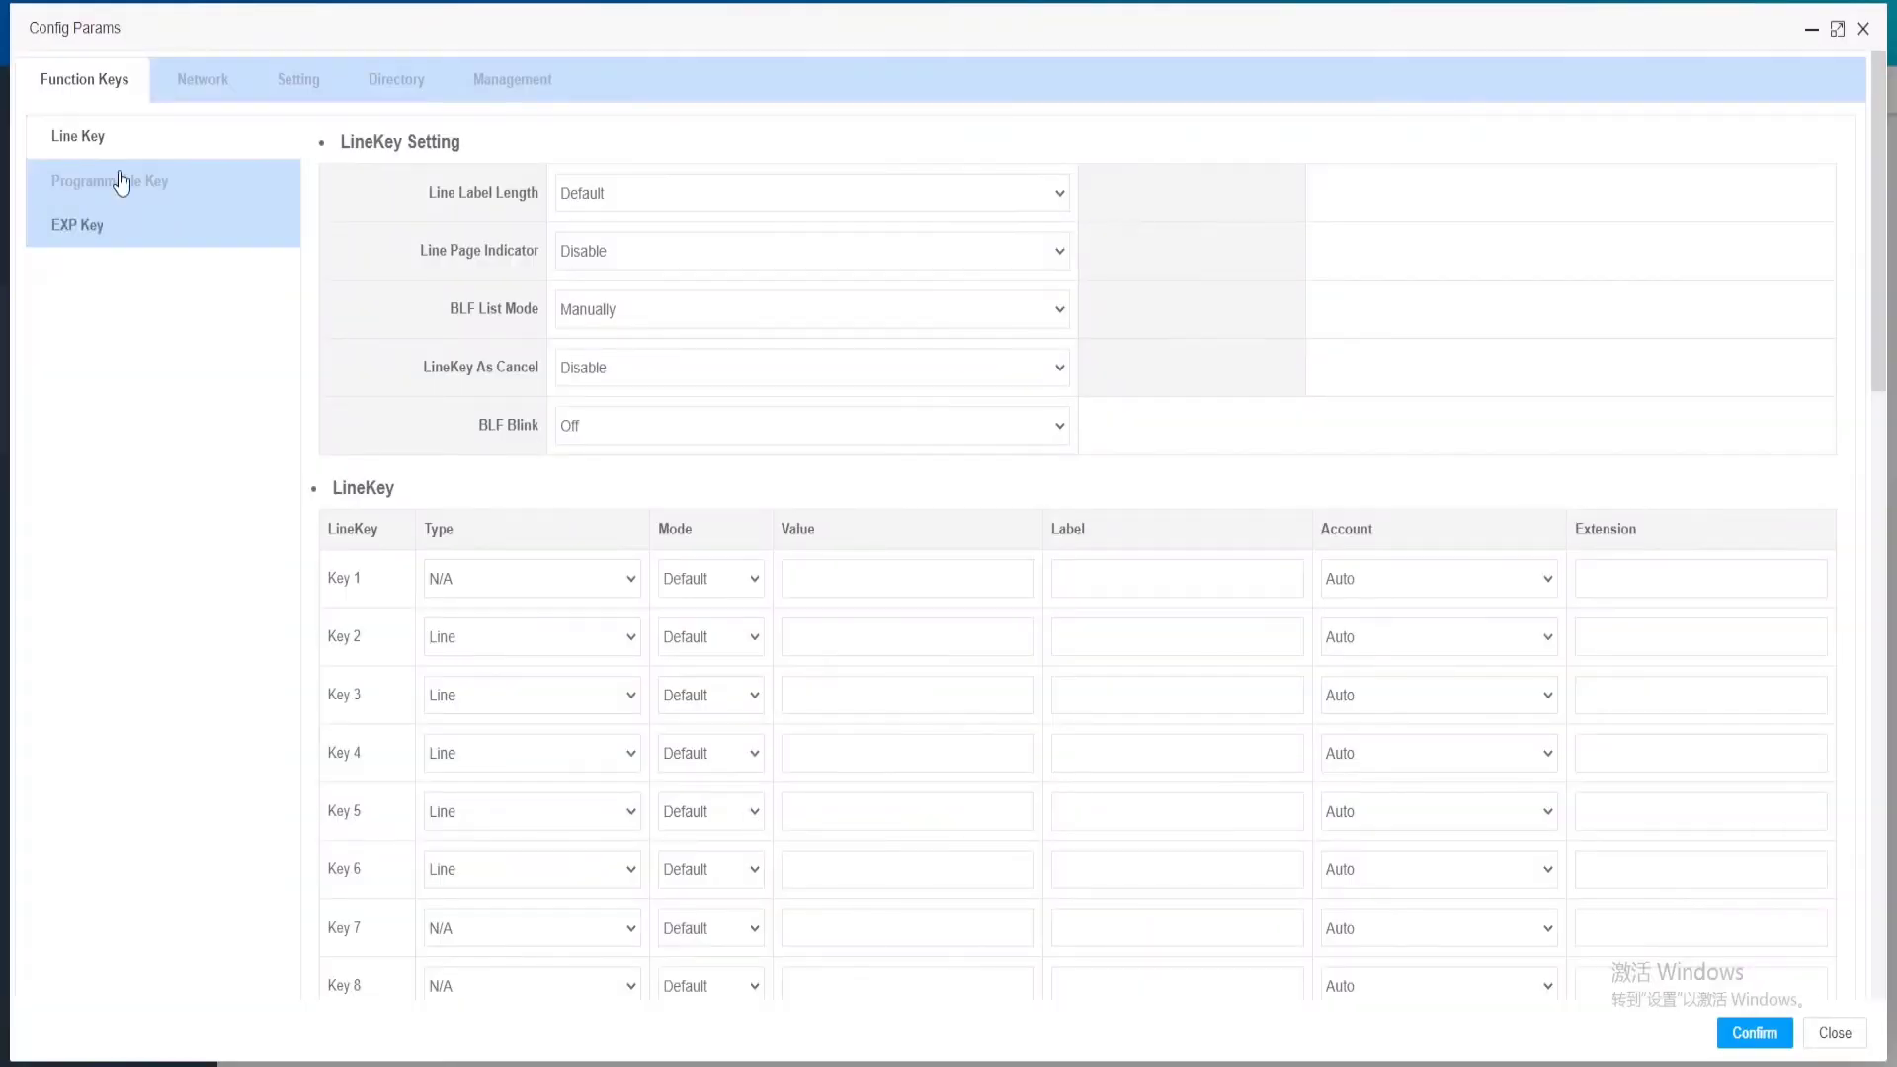
# Review Network, Setting, Directory and Management tabs, then confirm and decline the immediate device update
pyautogui.click(180, 79)
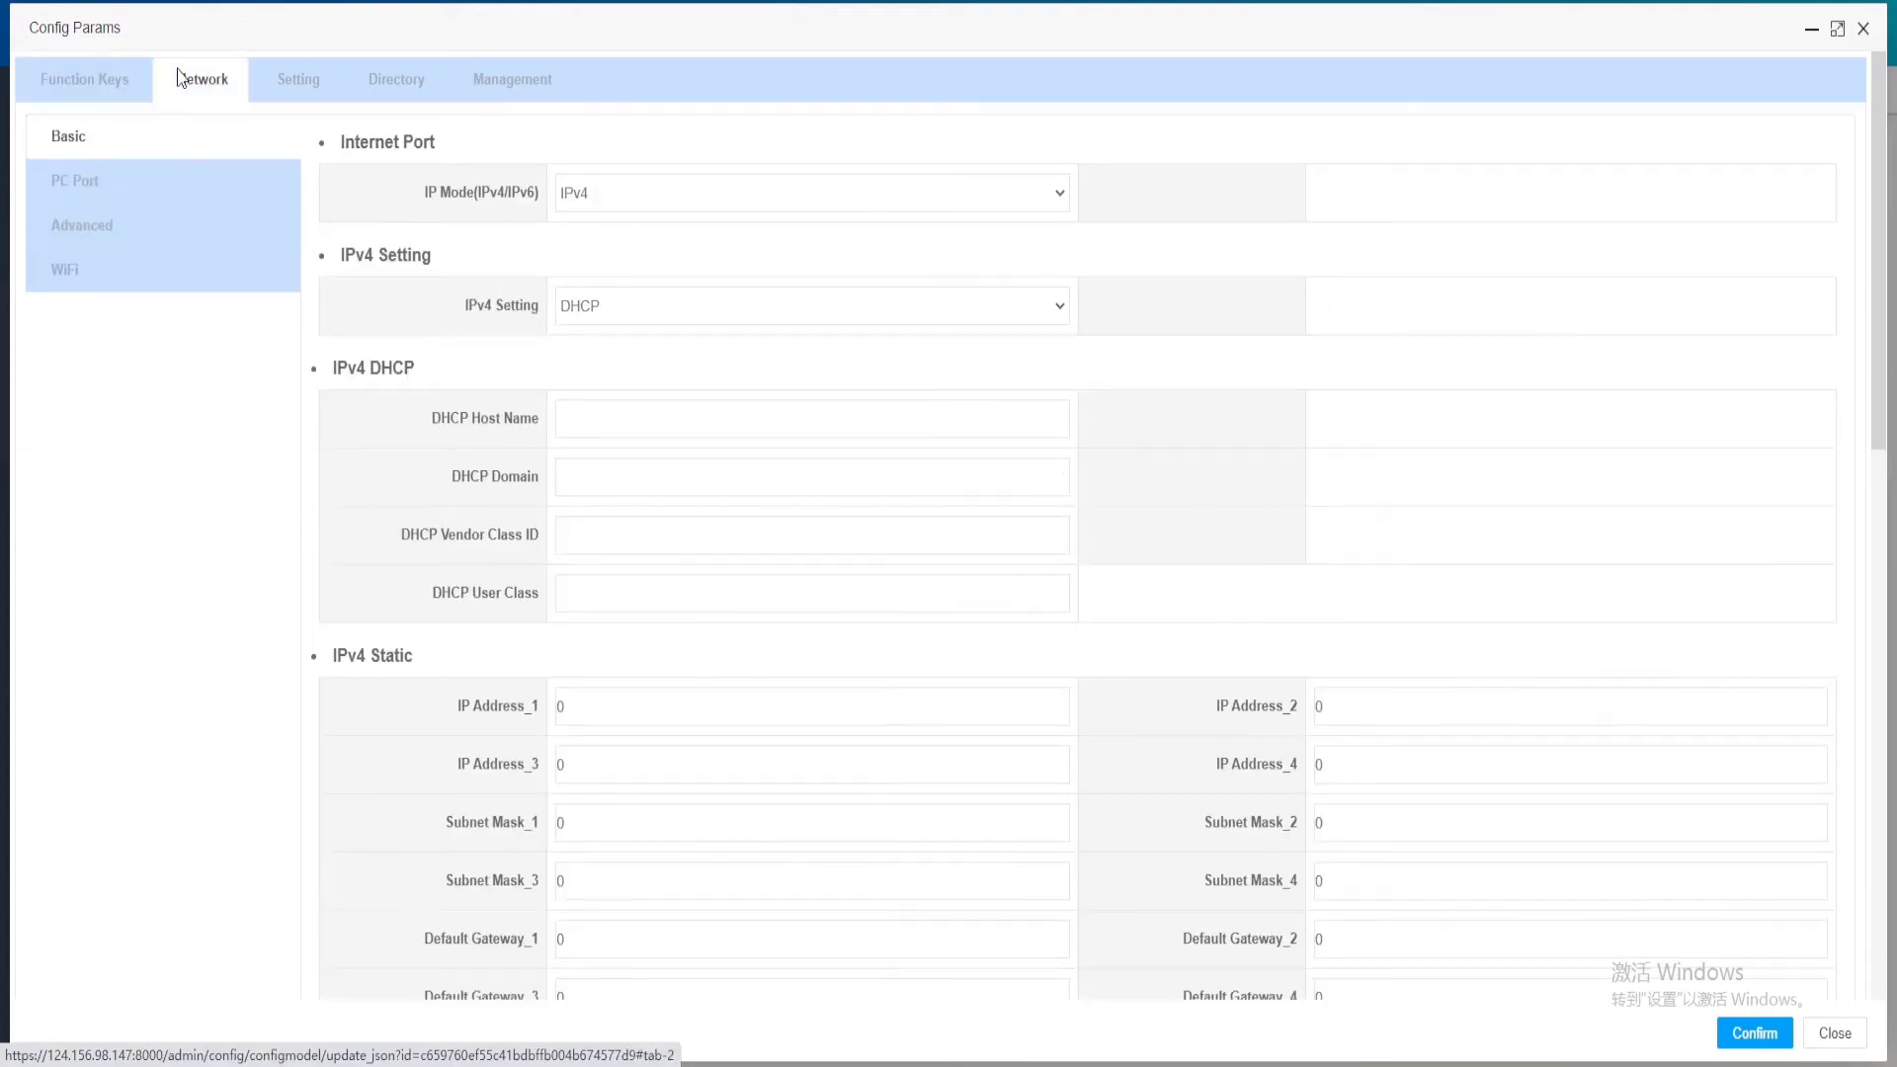
pyautogui.click(290, 89)
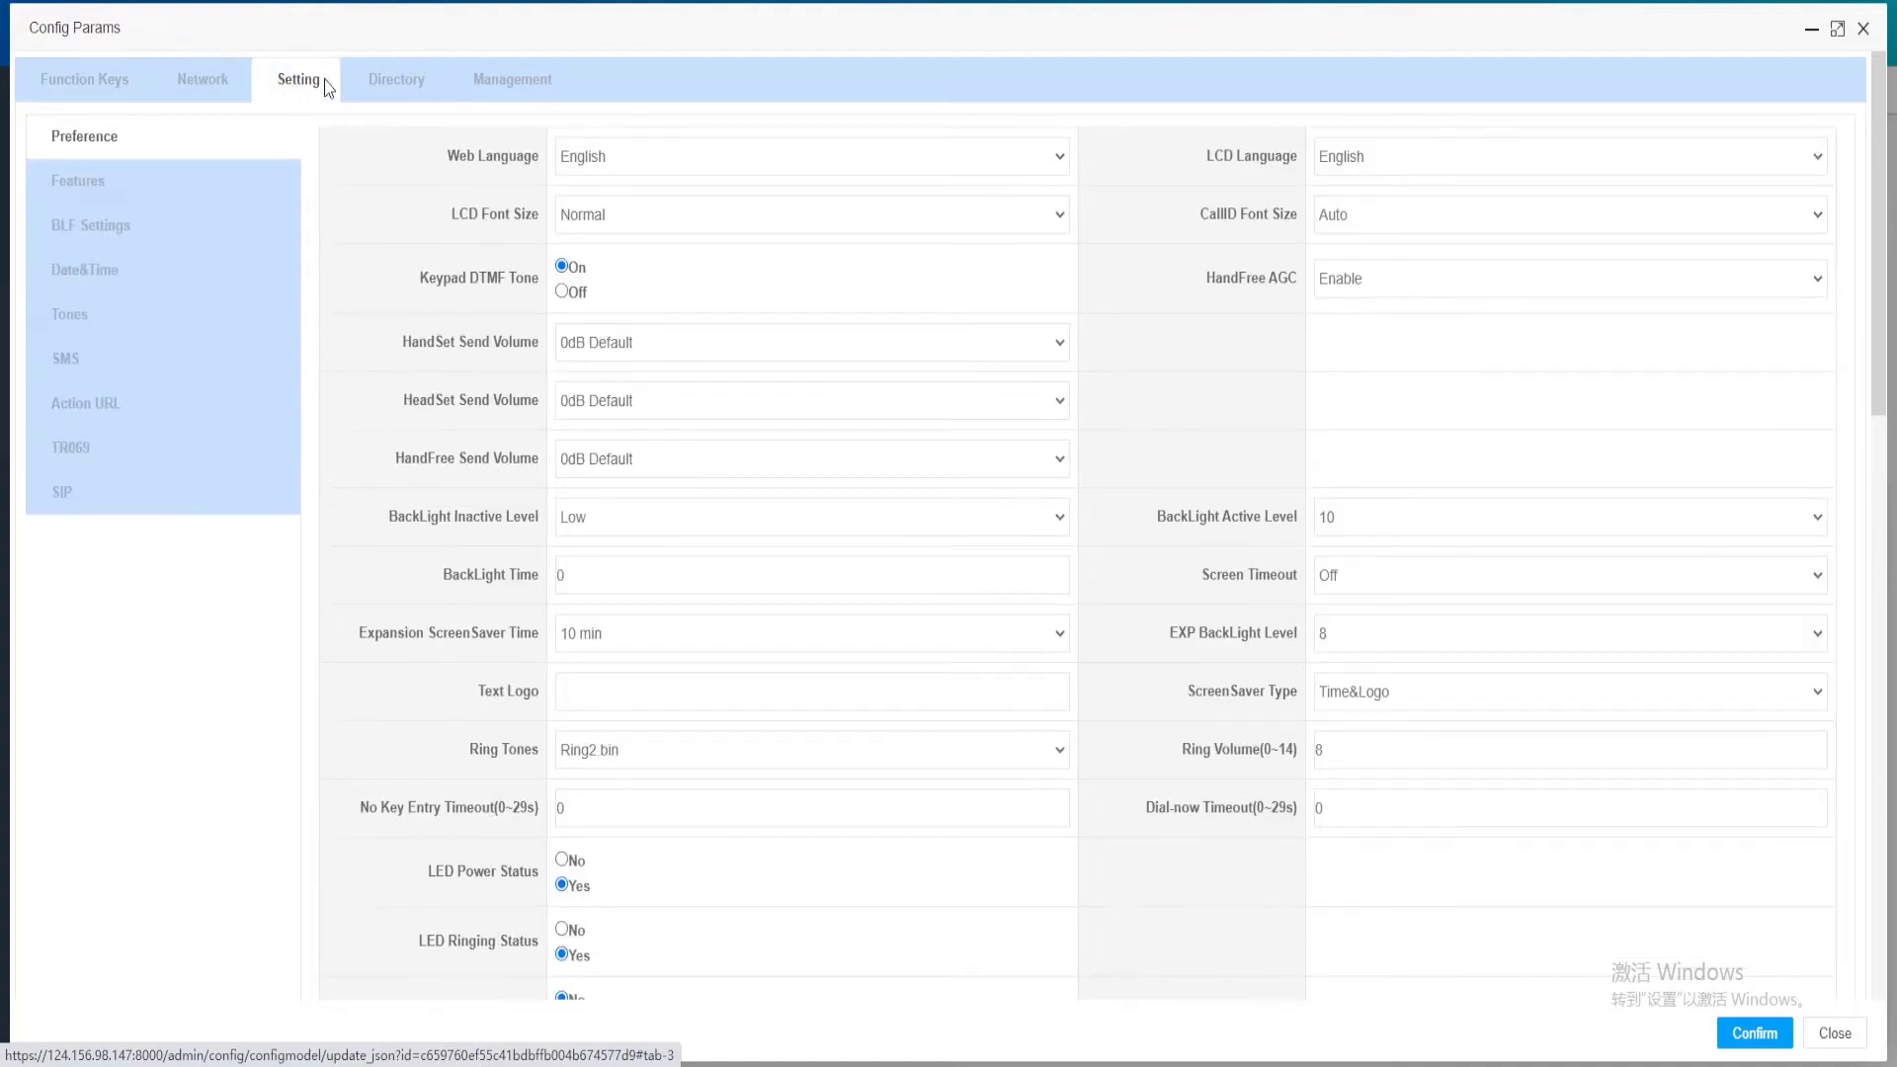
pyautogui.click(394, 91)
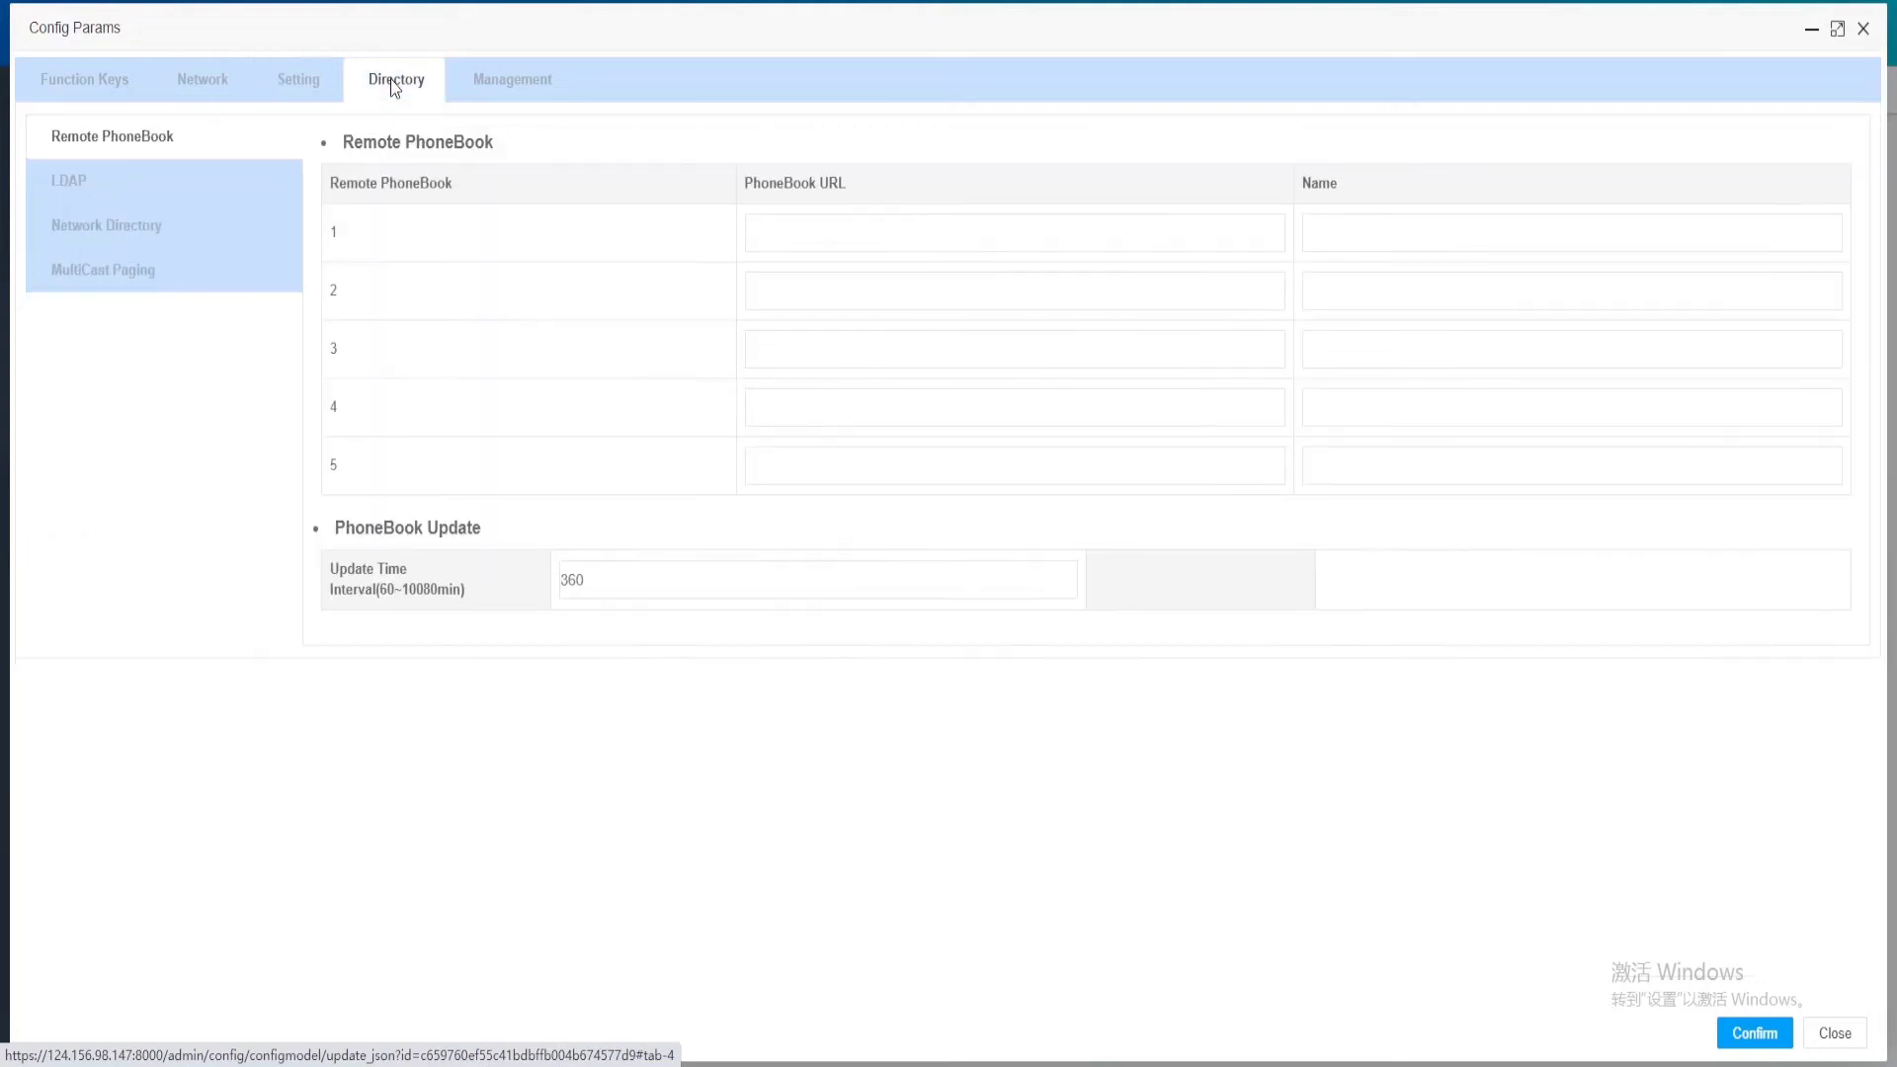
pyautogui.click(511, 91)
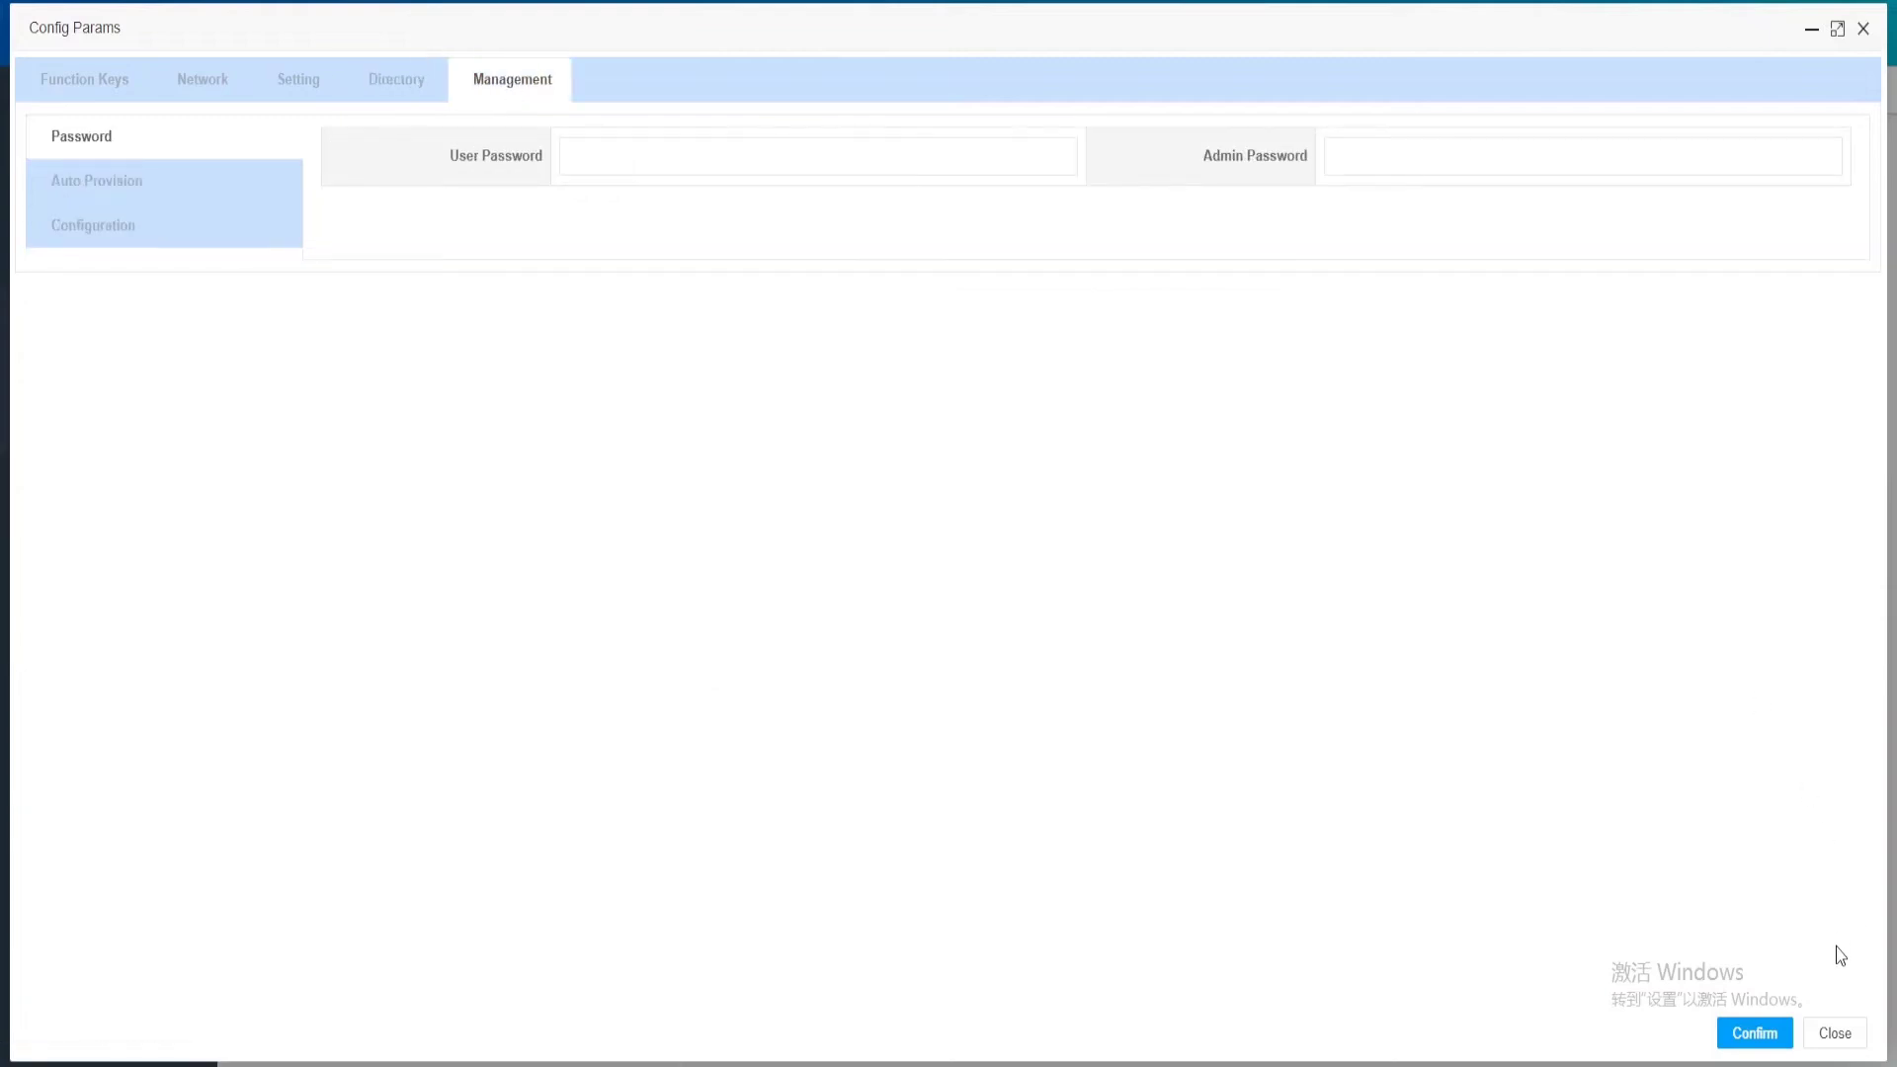
pyautogui.click(1767, 1033)
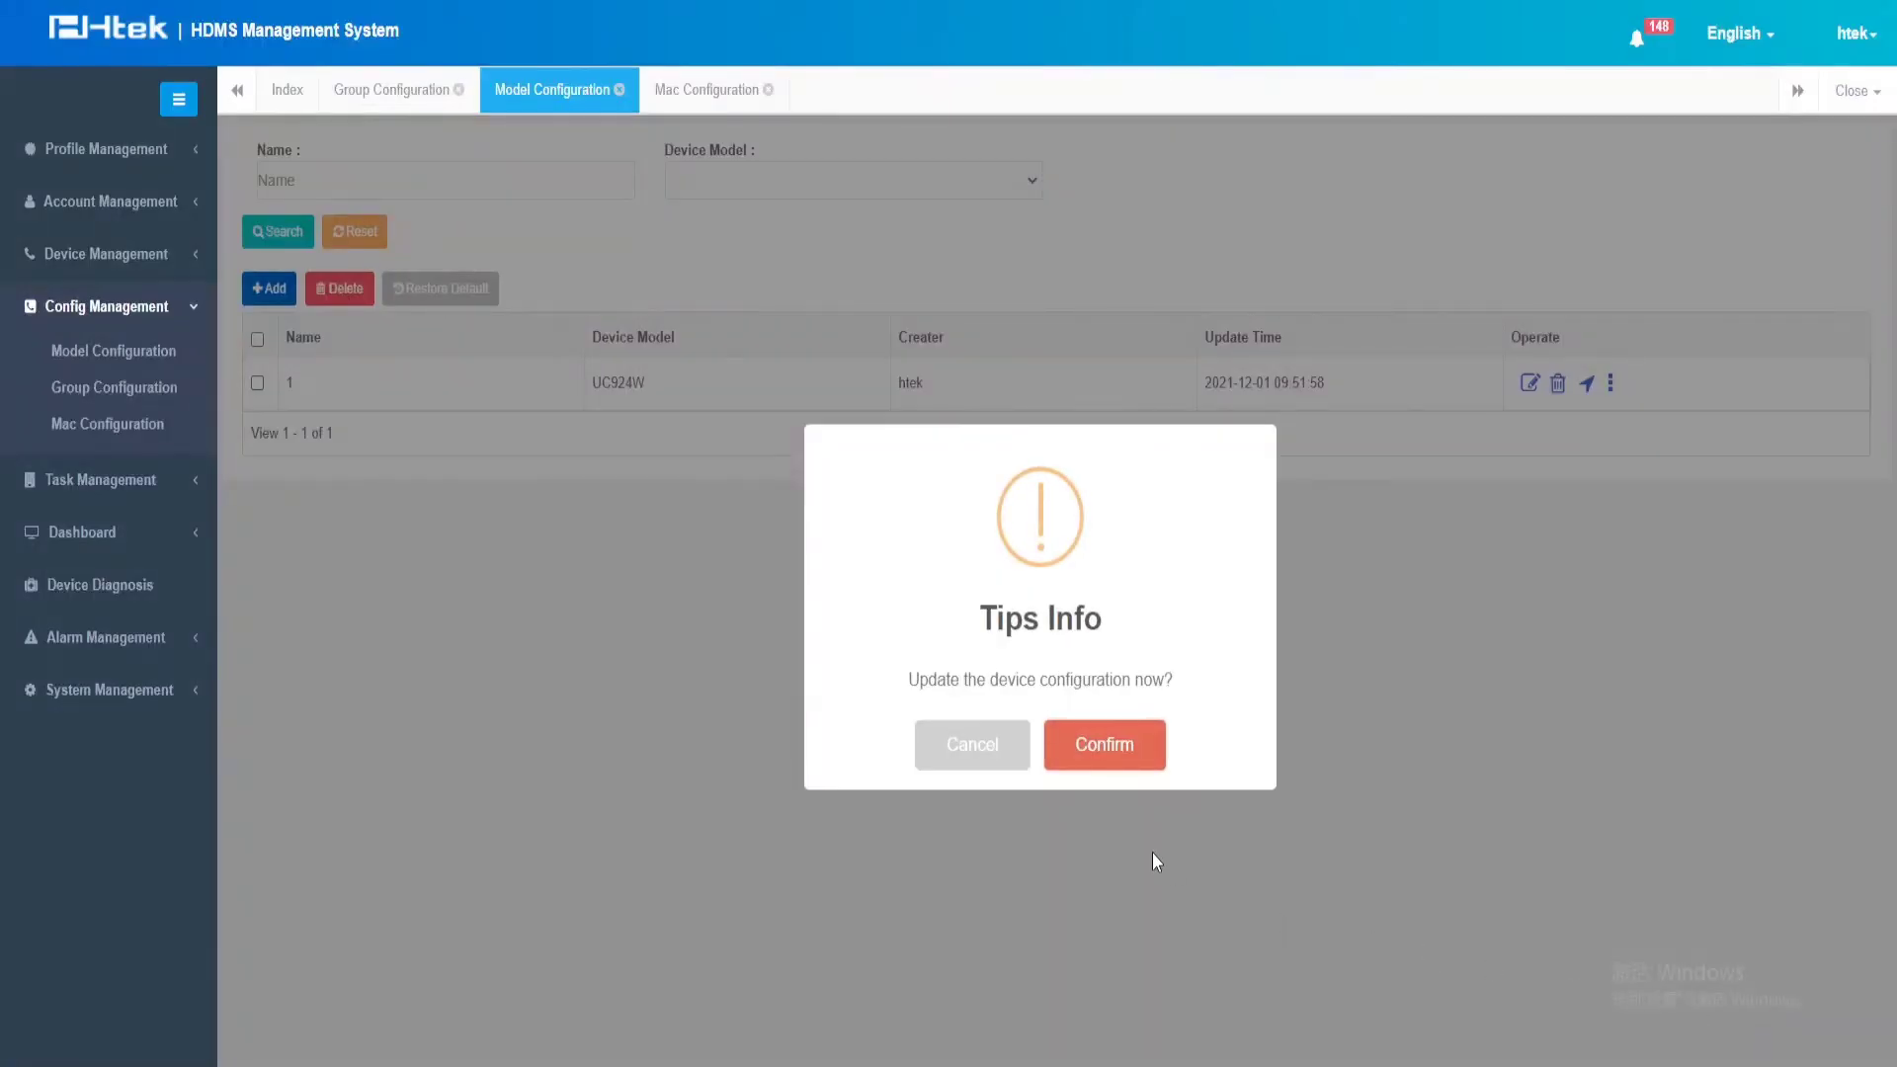
pyautogui.click(956, 749)
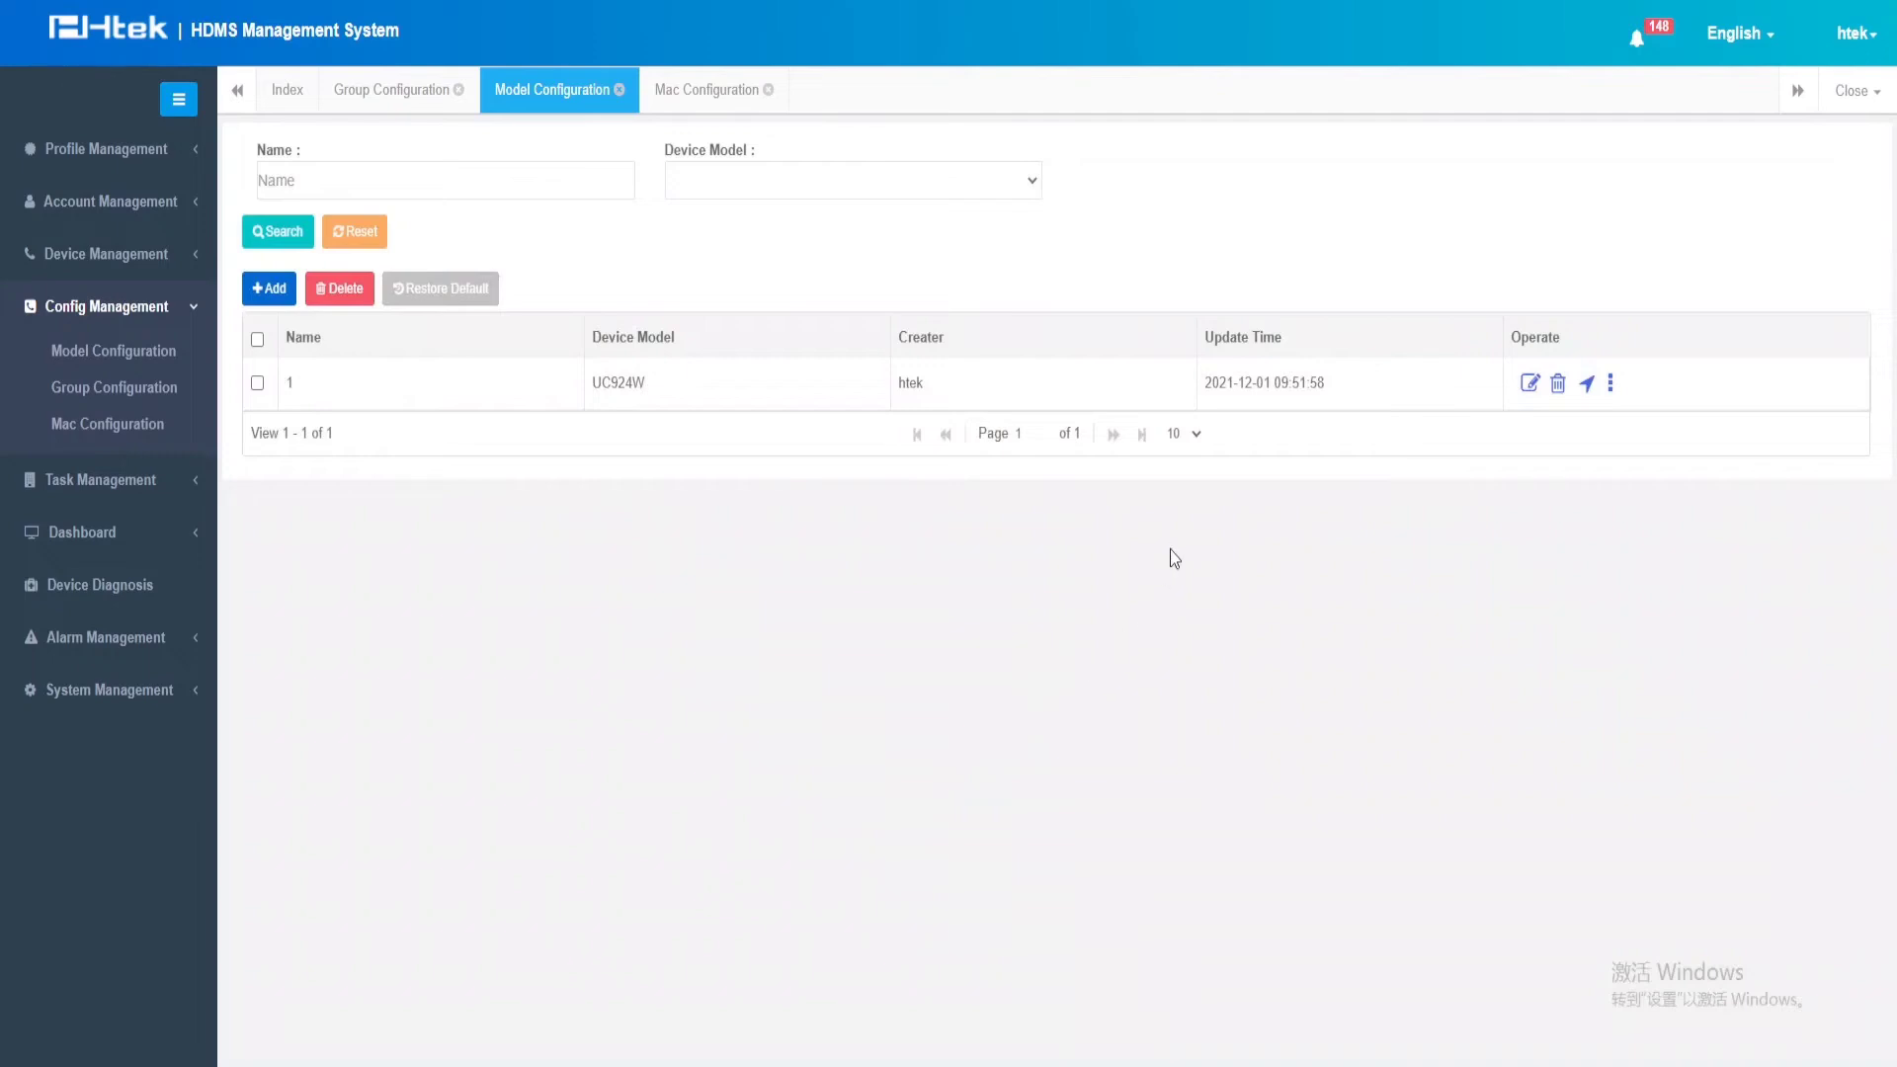
# Start a new group configuration named 1
pyautogui.click(114, 404)
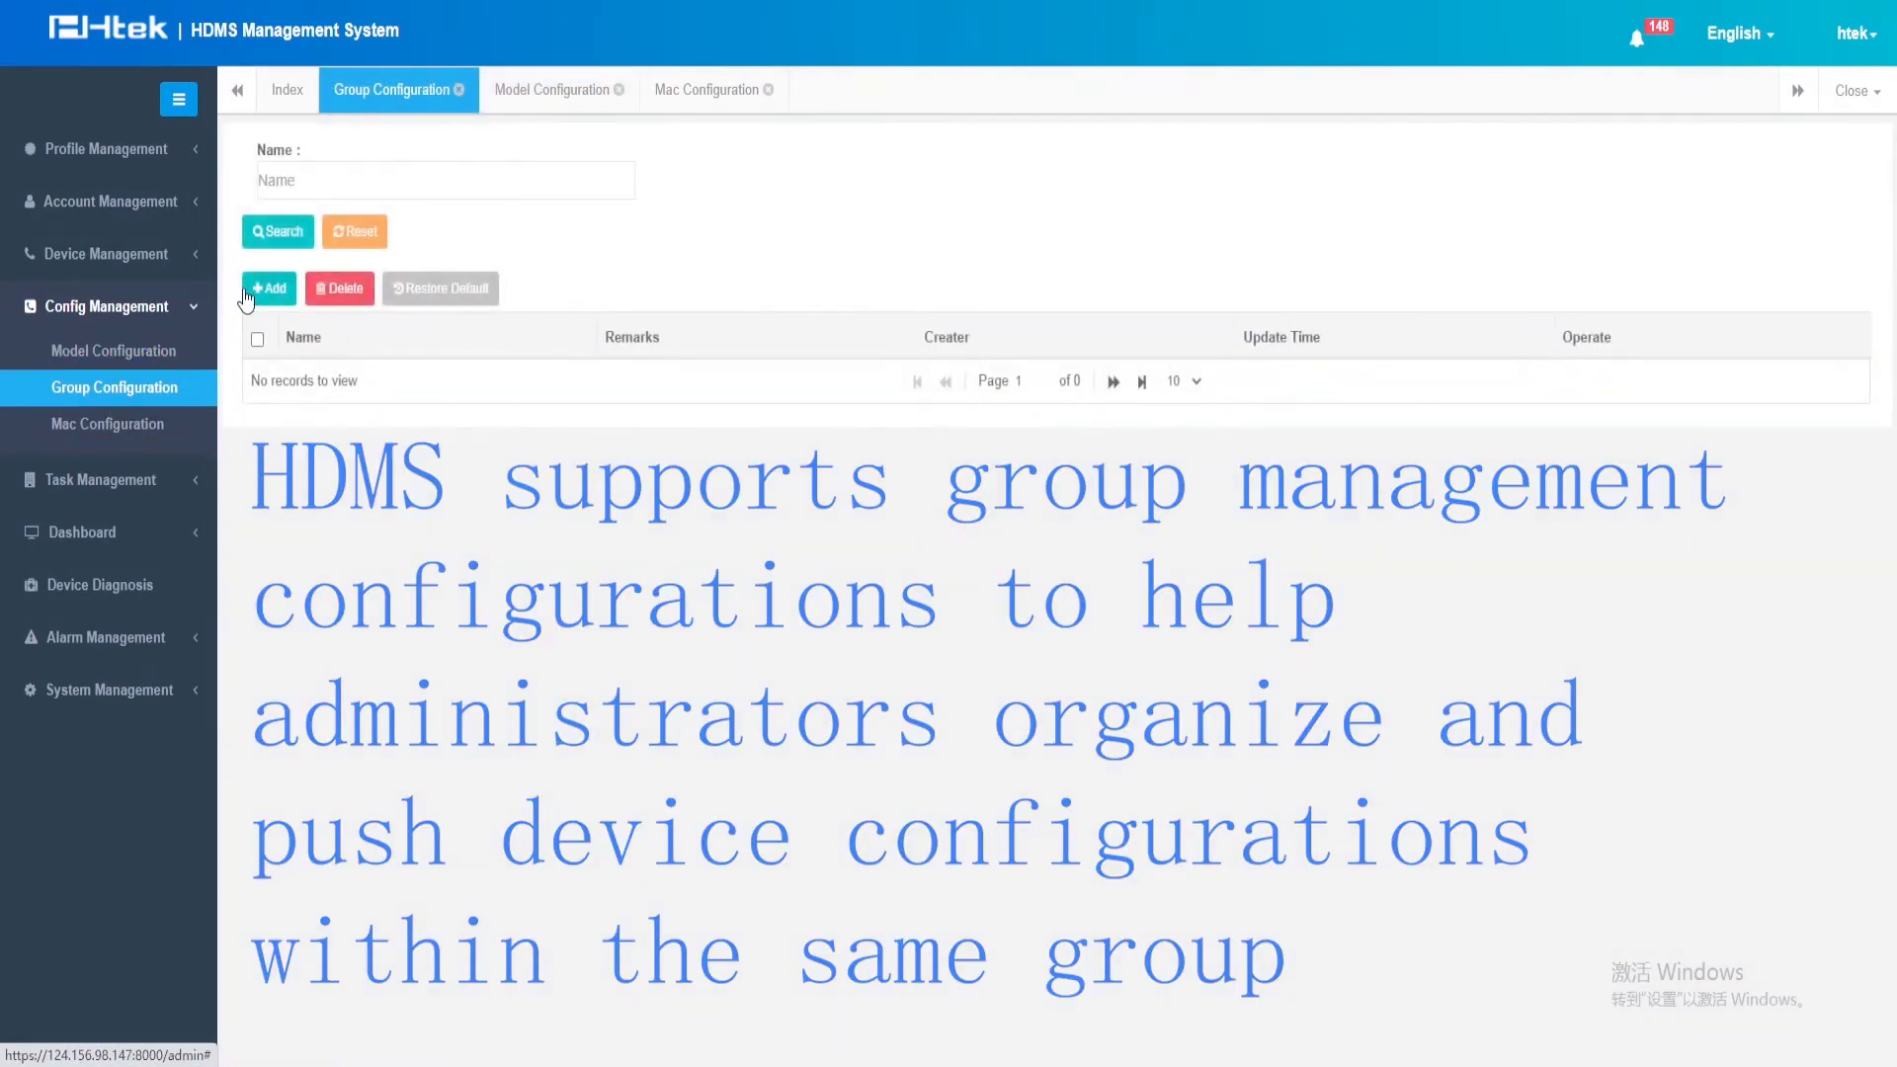
pyautogui.click(267, 288)
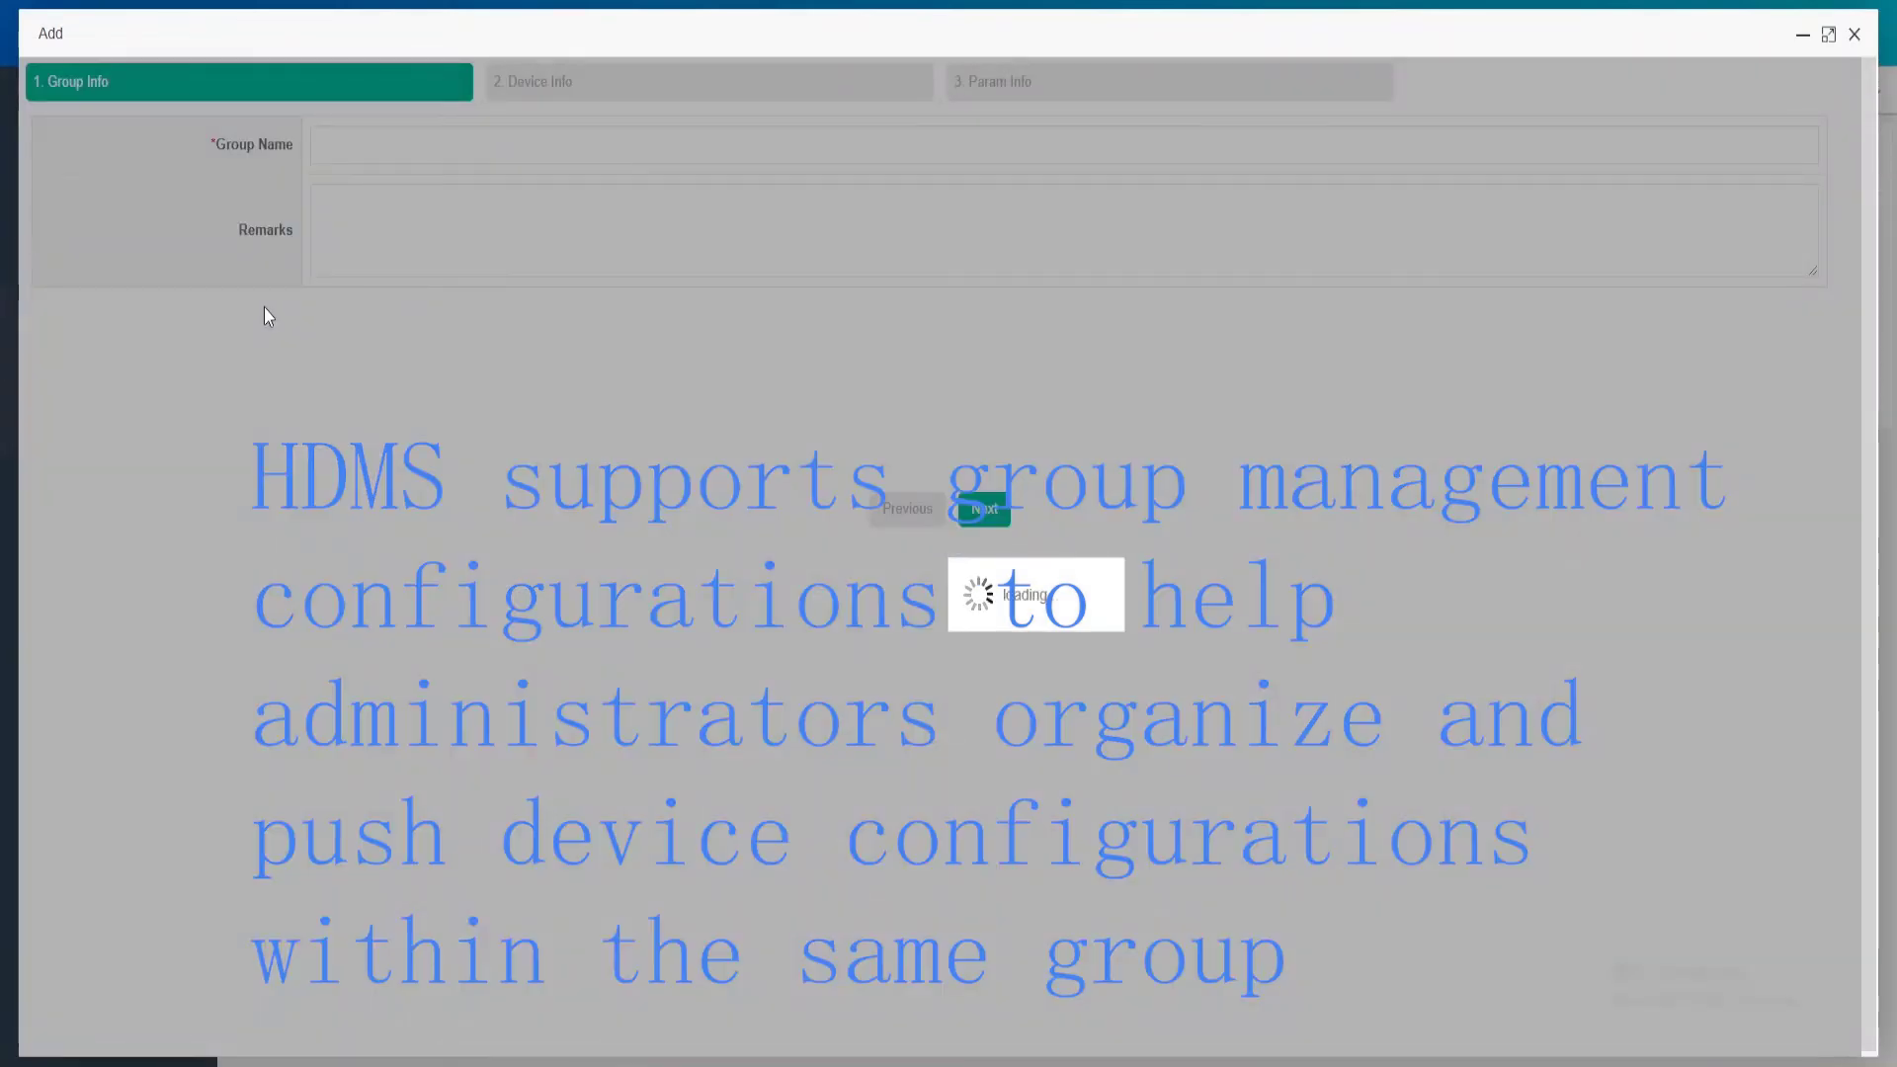
pyautogui.click(363, 150)
pyautogui.click(364, 188)
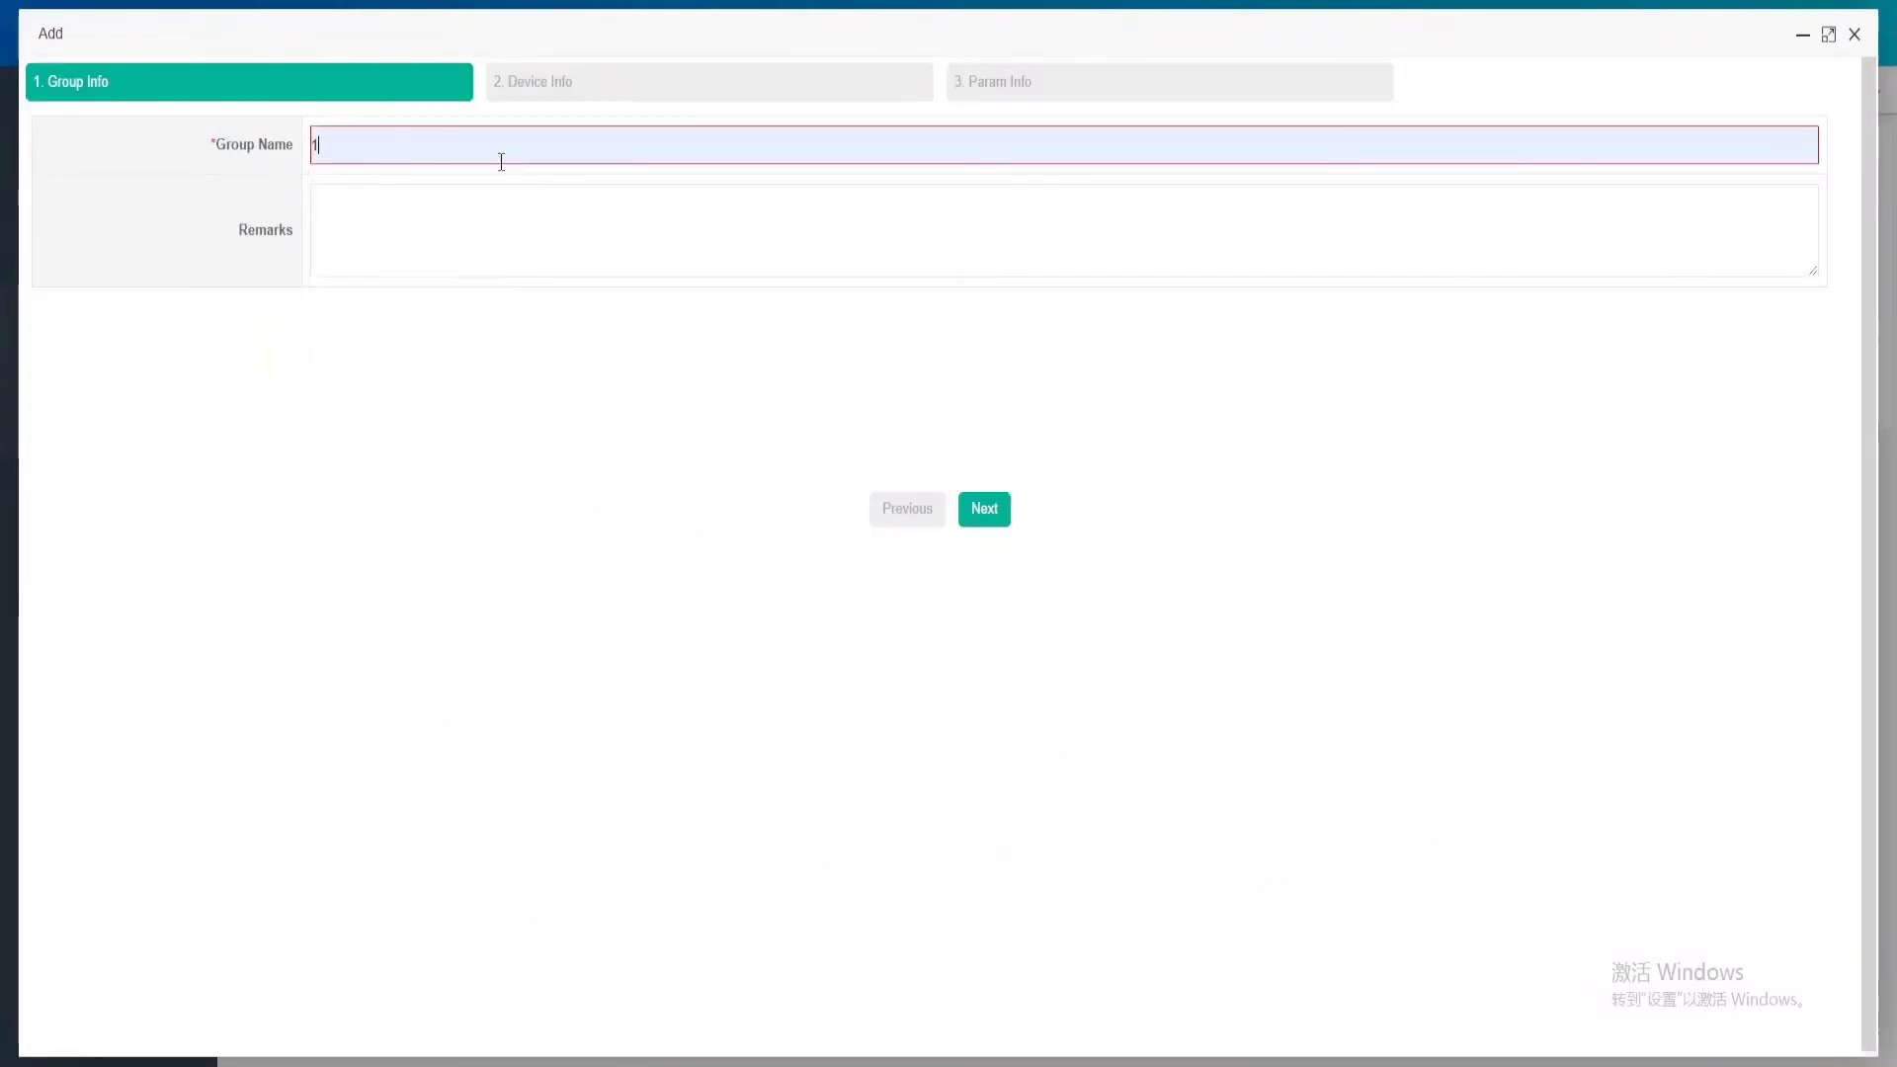
pyautogui.click(1002, 506)
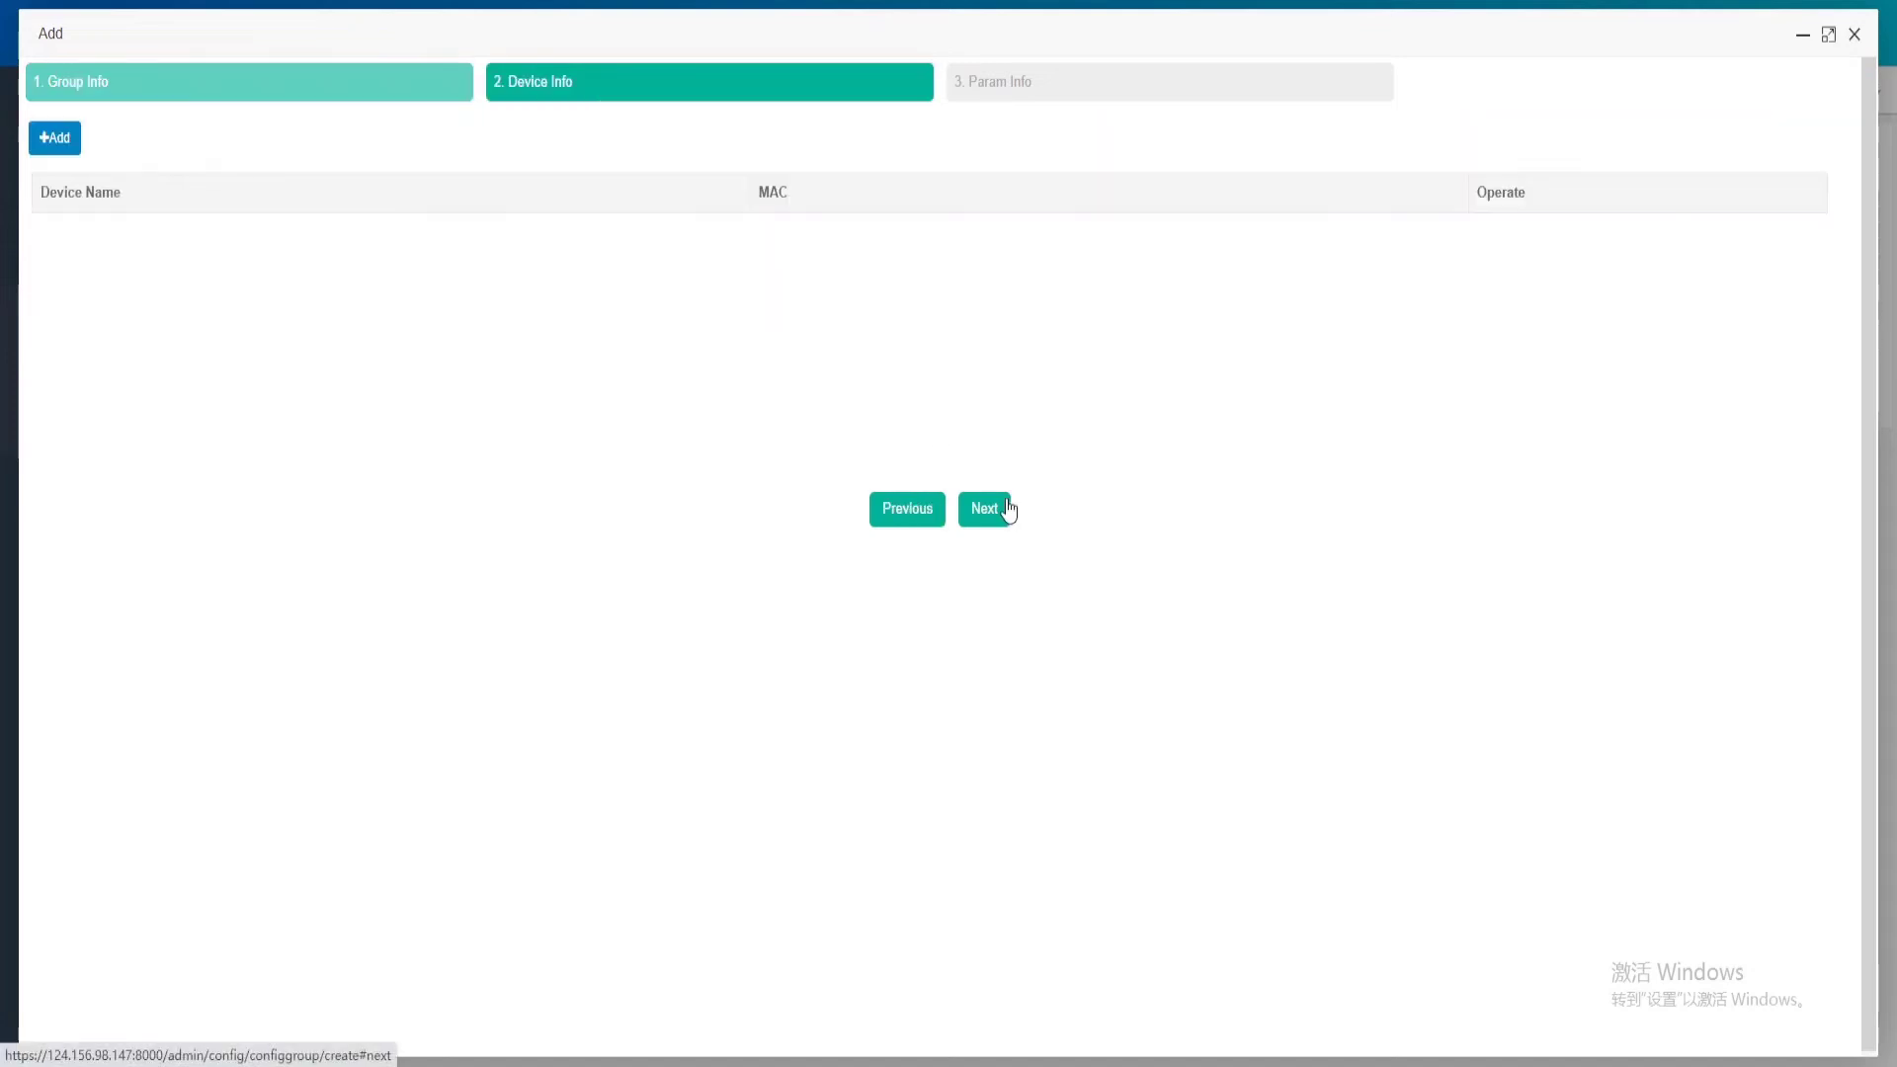
# Add devices test2 and test1 to group configuration 1
pyautogui.click(71, 152)
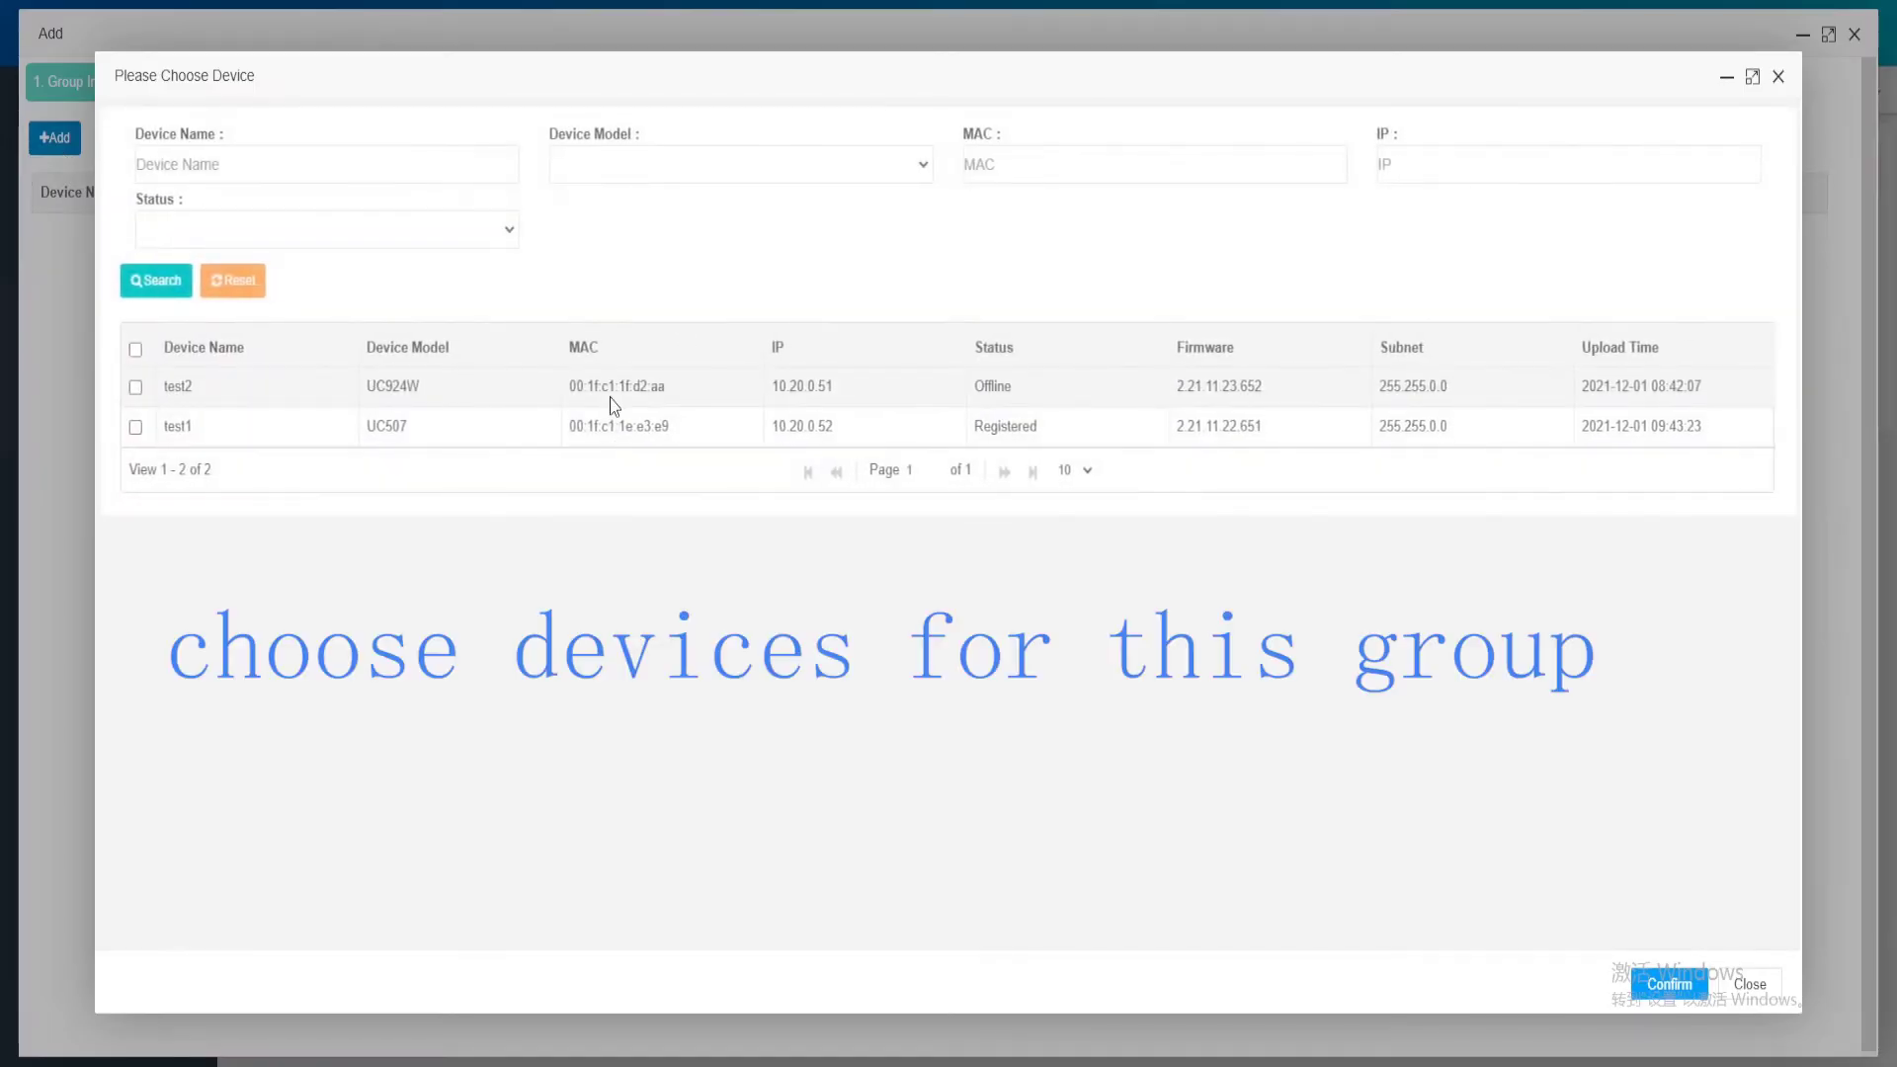
pyautogui.click(614, 395)
pyautogui.click(614, 426)
pyautogui.click(1683, 985)
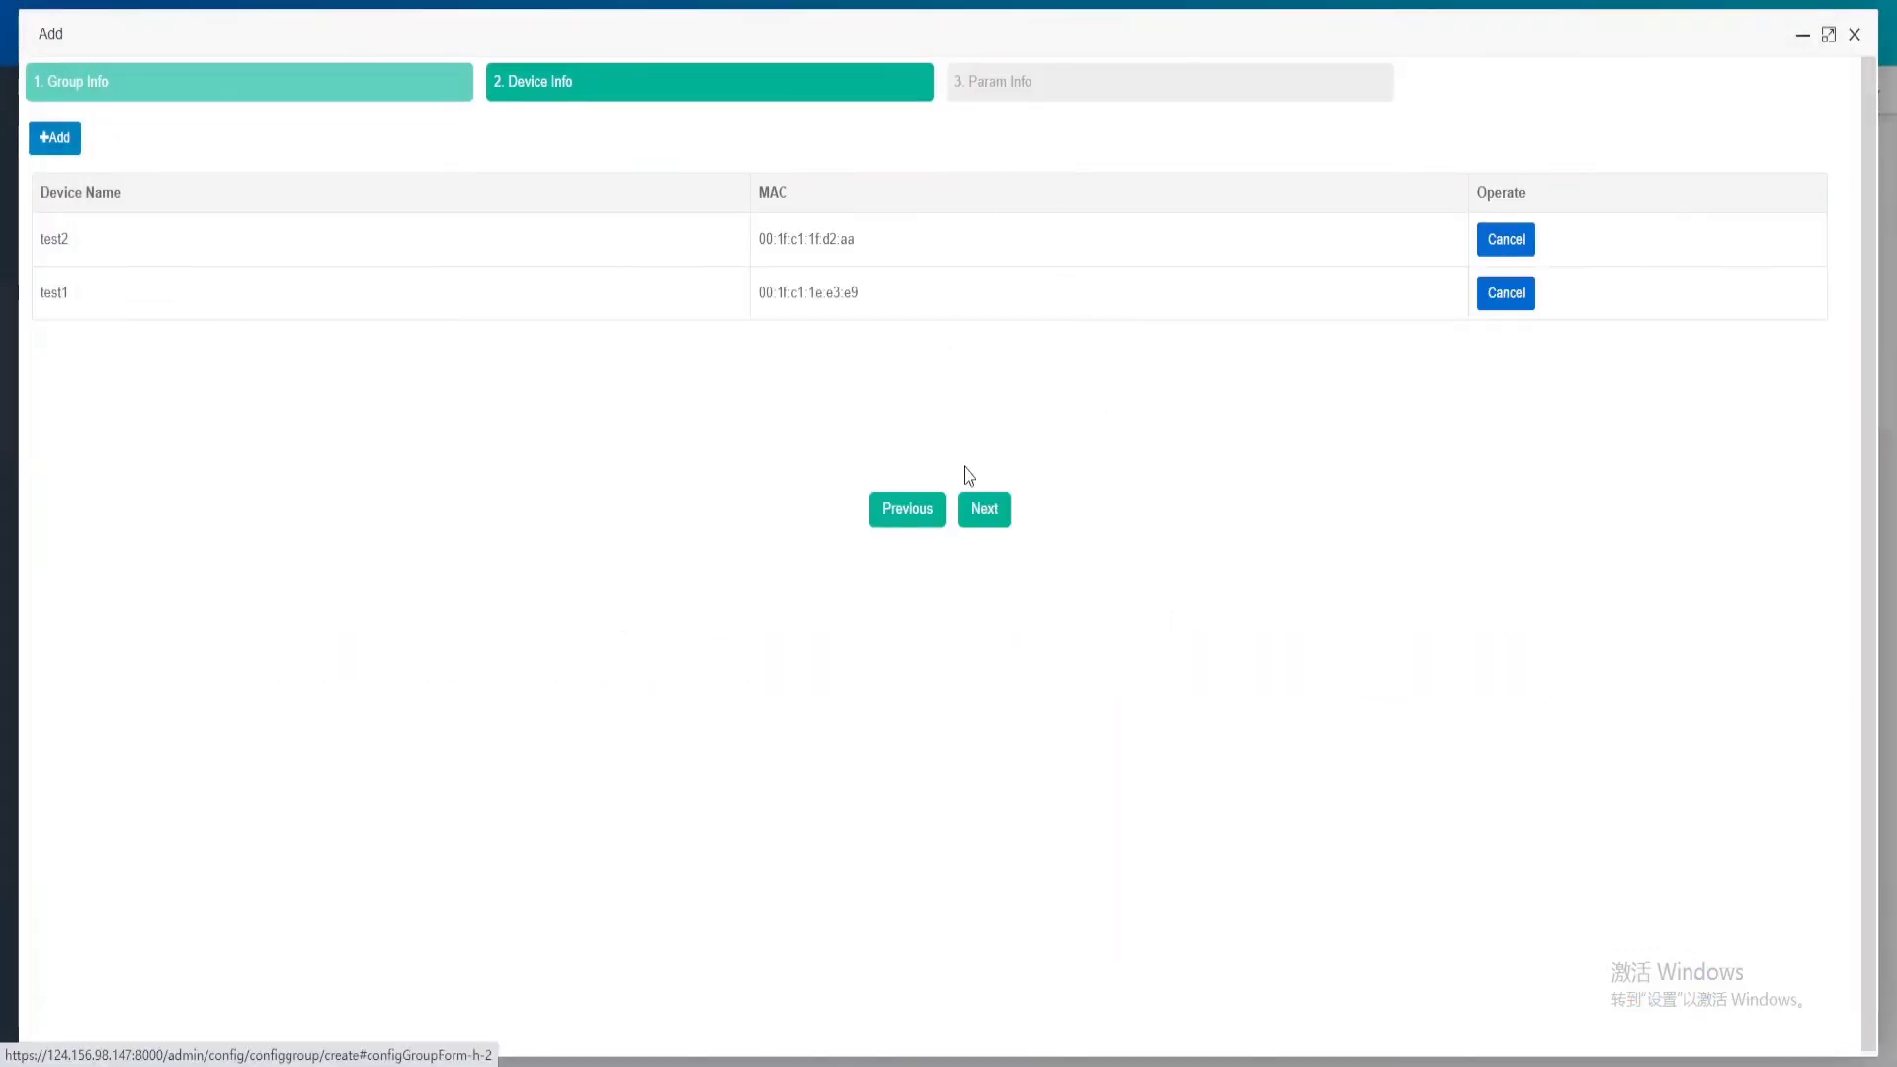
# Save group configuration 1 and go to the Mac Configuration list
pyautogui.click(983, 509)
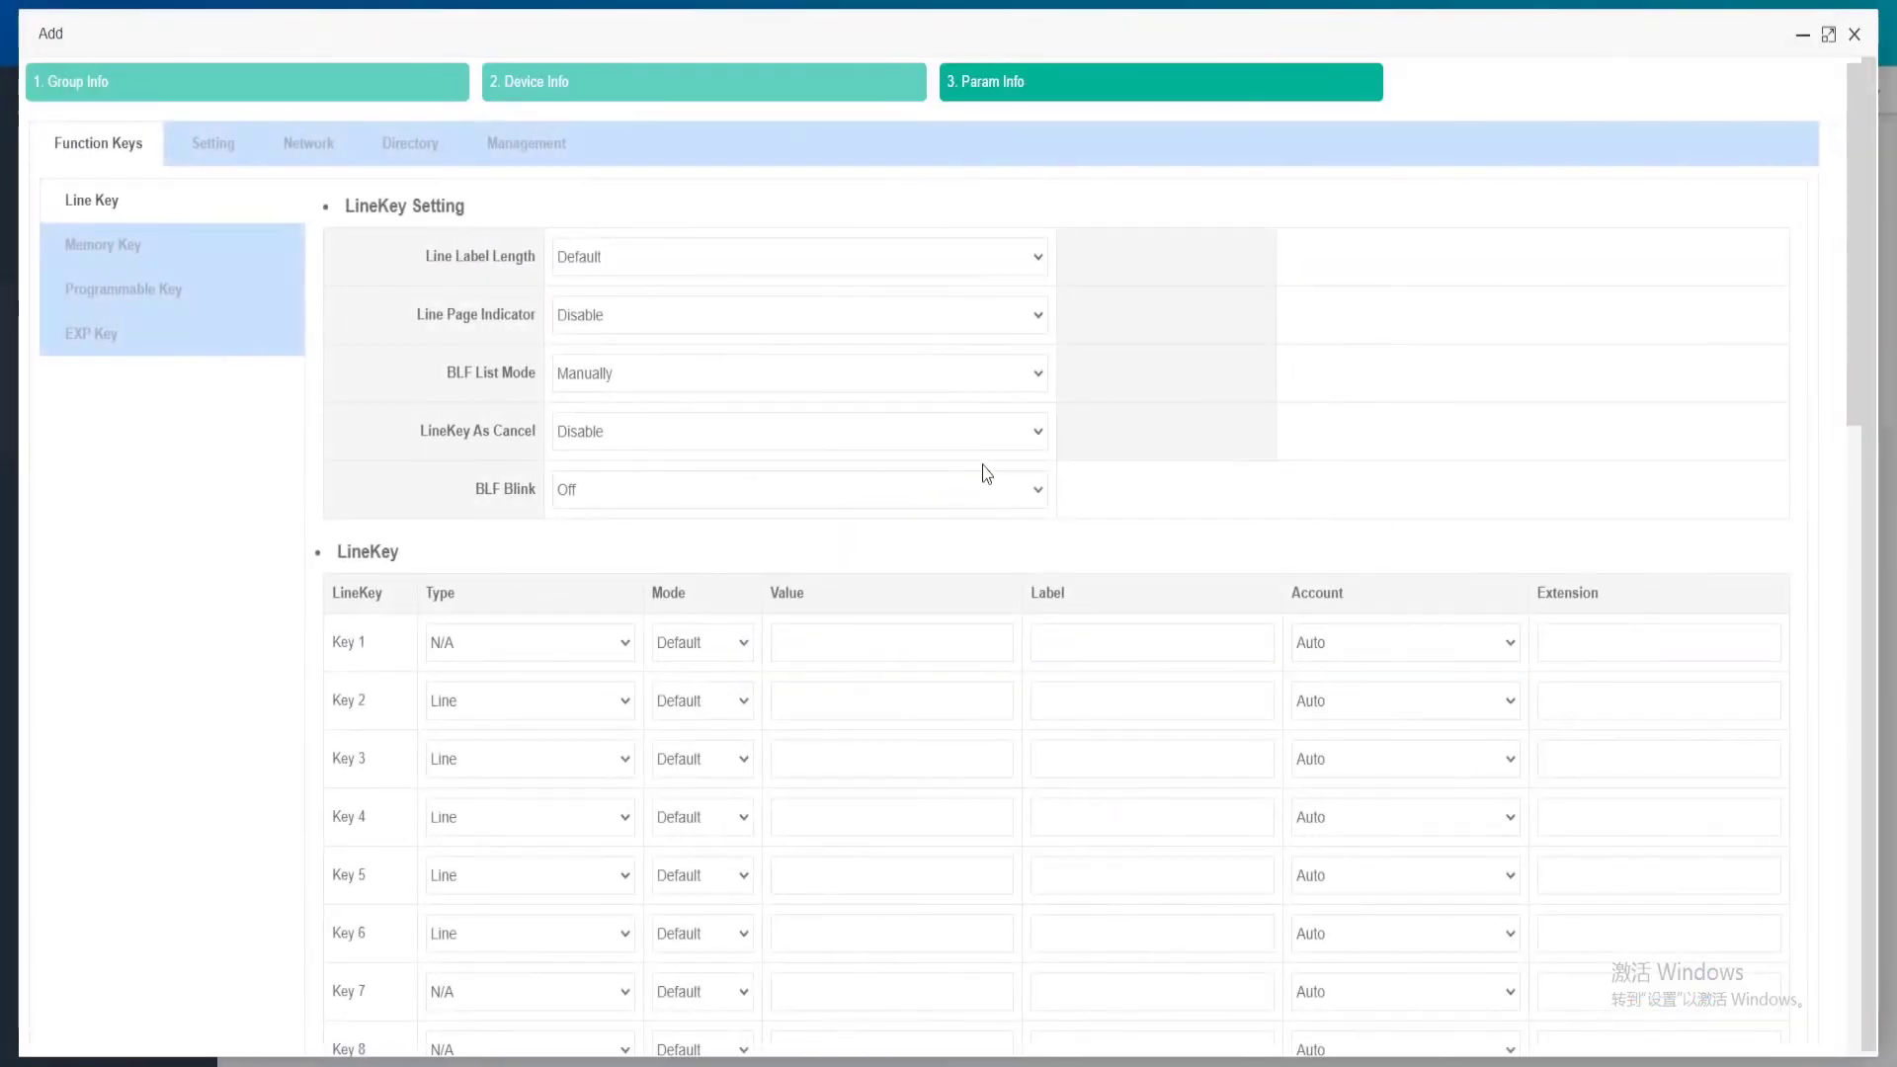
pyautogui.scroll(-10, 1469, 715)
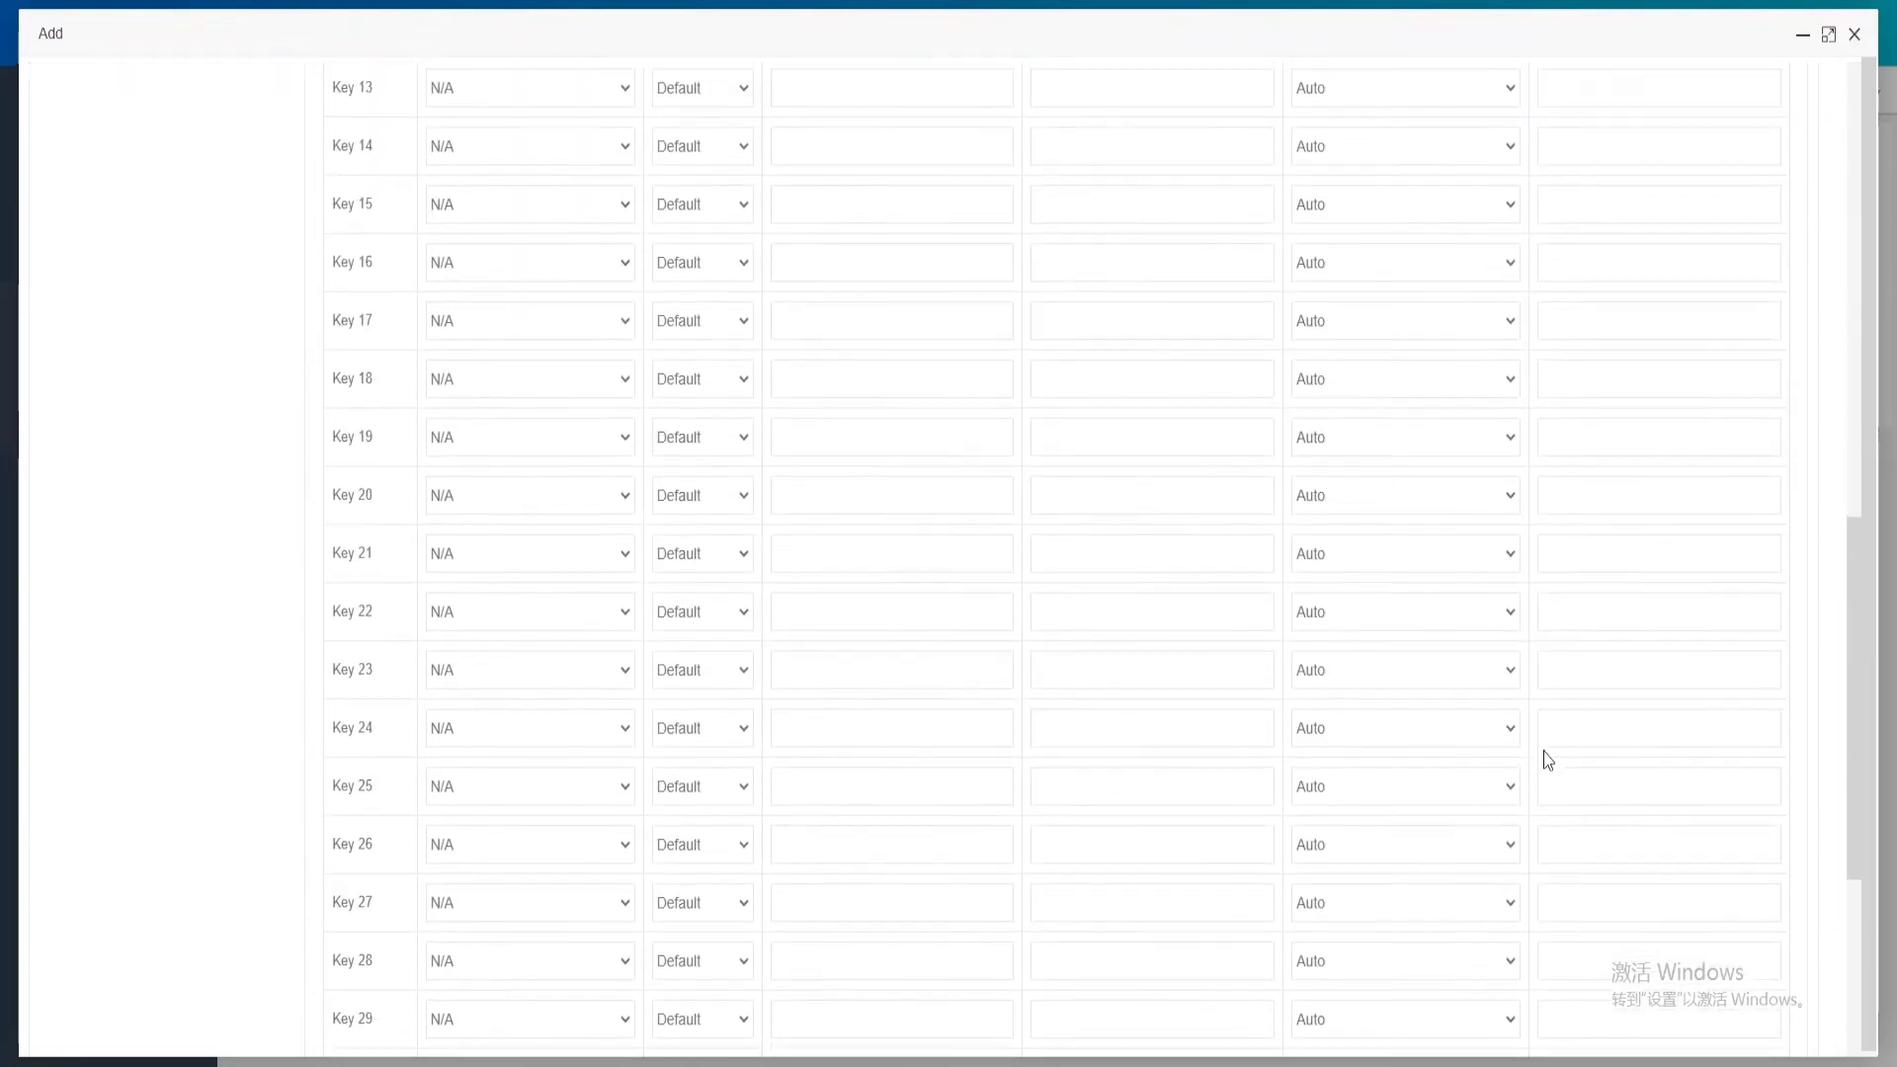
pyautogui.scroll(-5, 1547, 760)
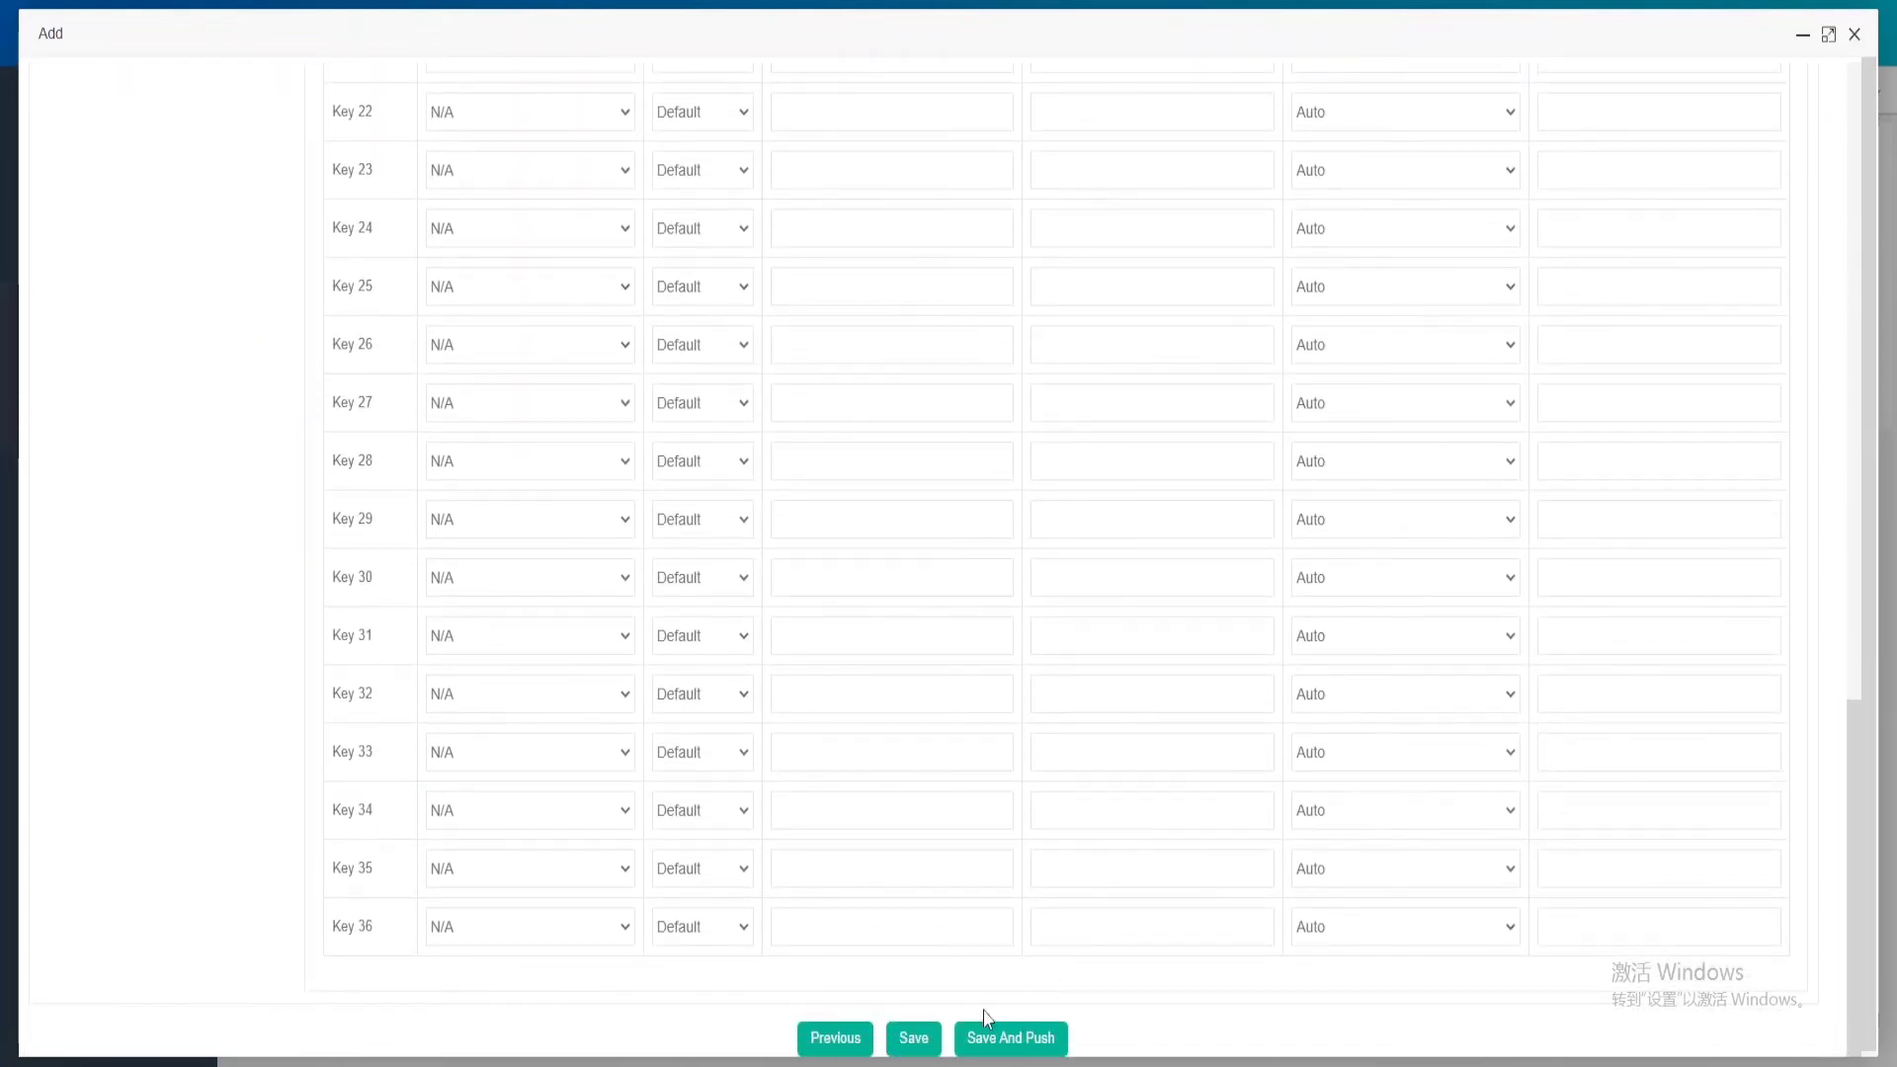
pyautogui.click(901, 1047)
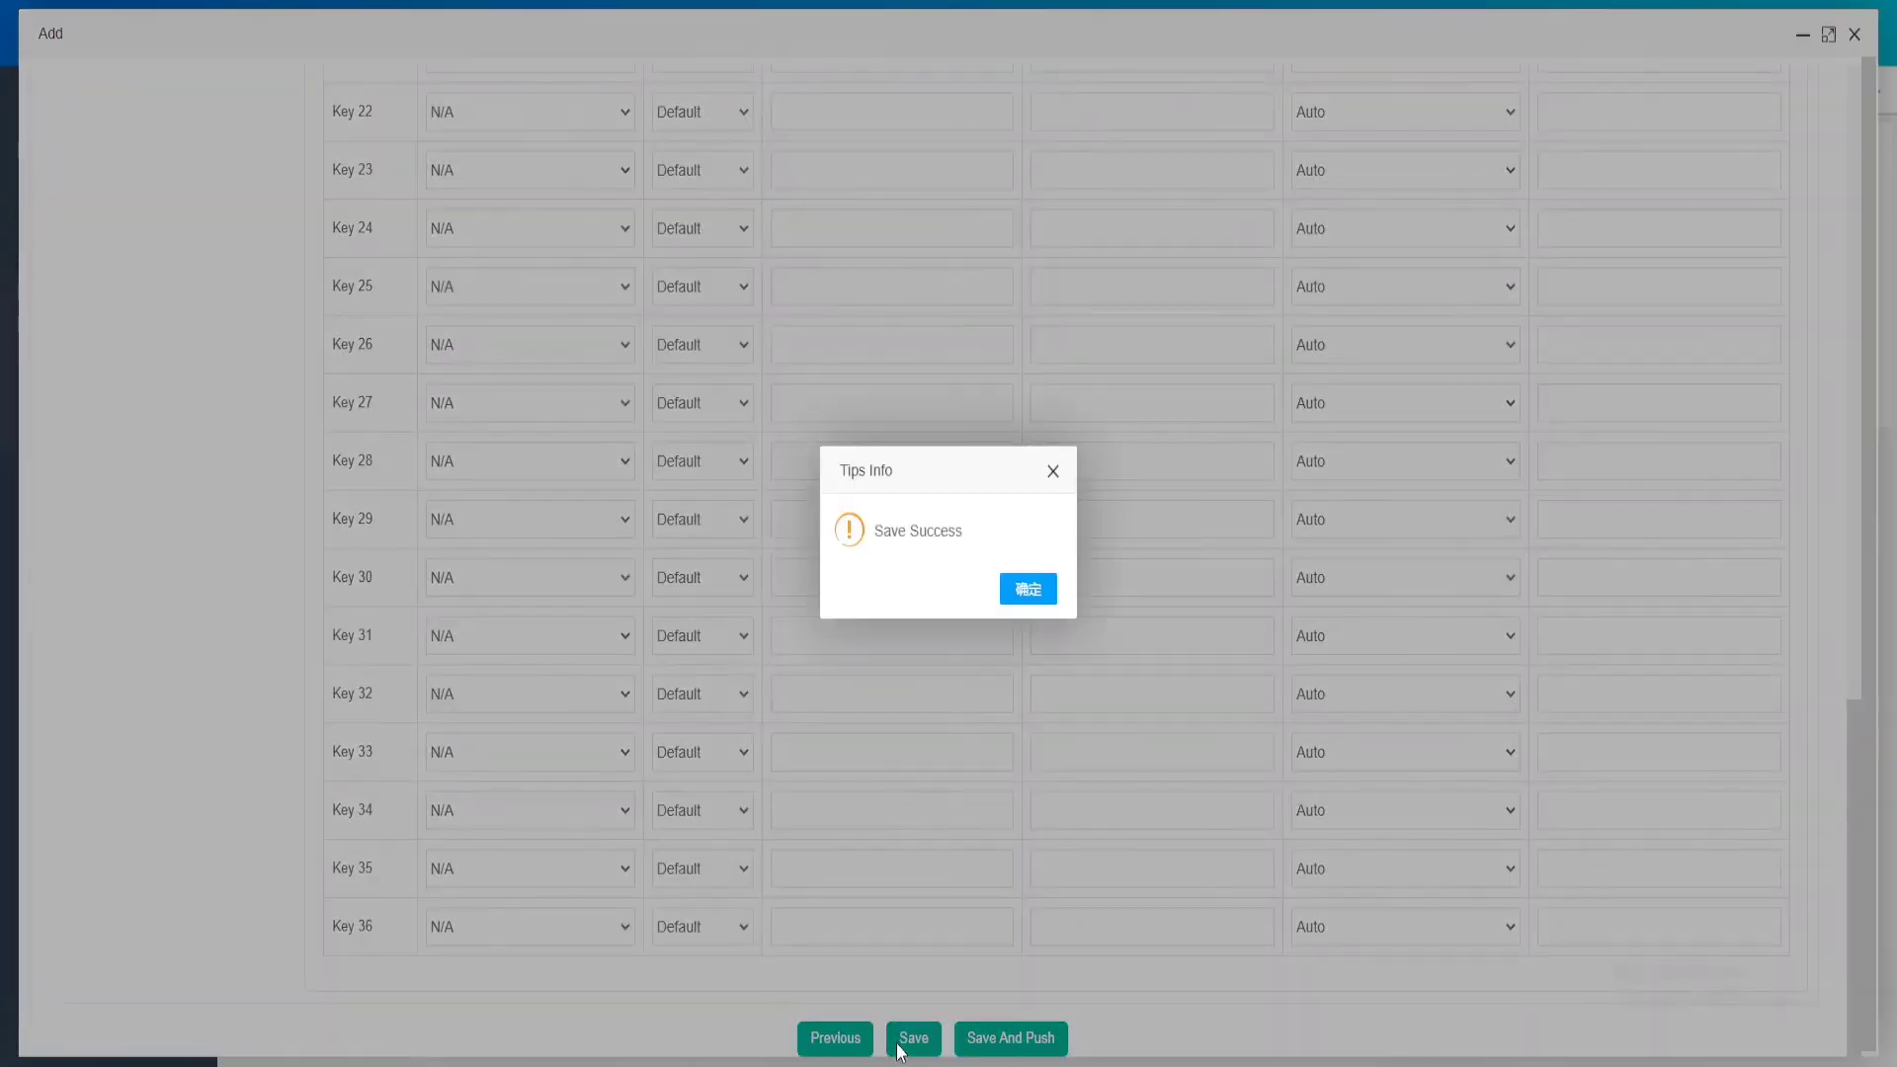
pyautogui.click(1018, 591)
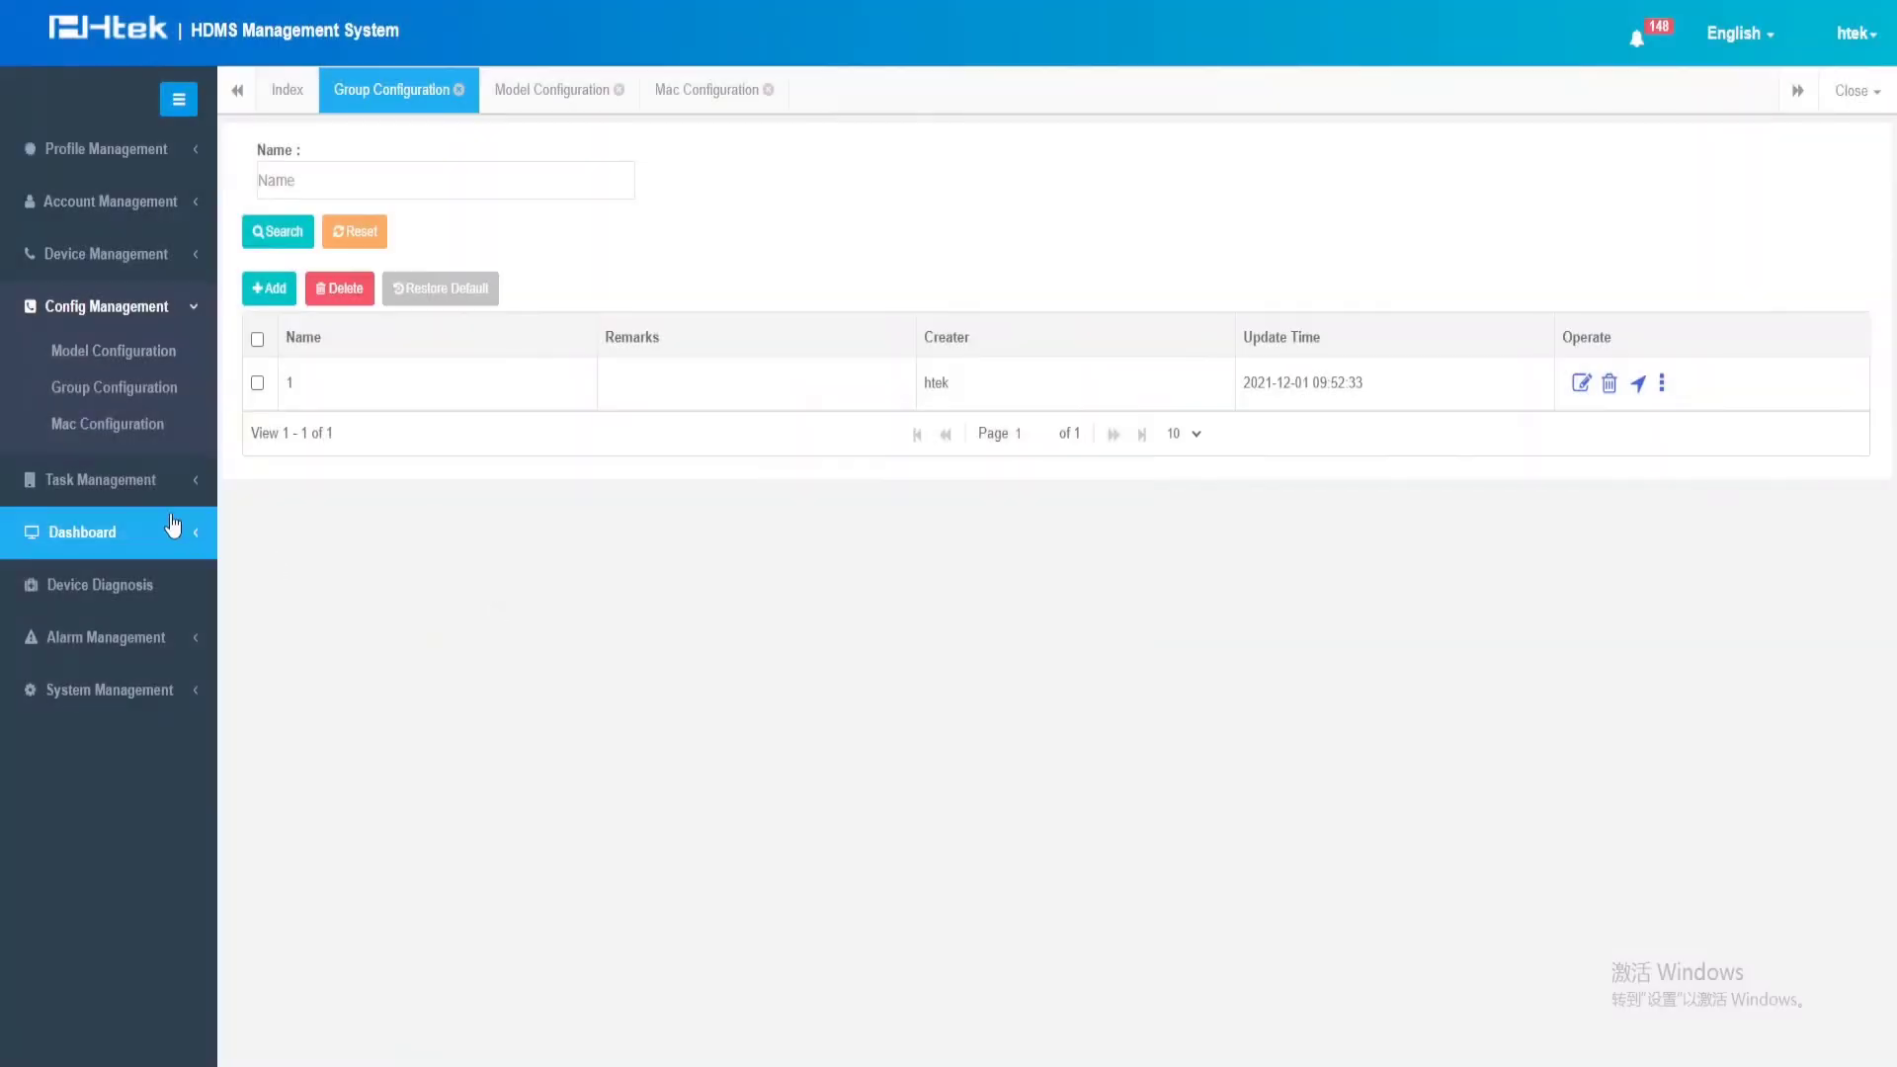
pyautogui.click(112, 435)
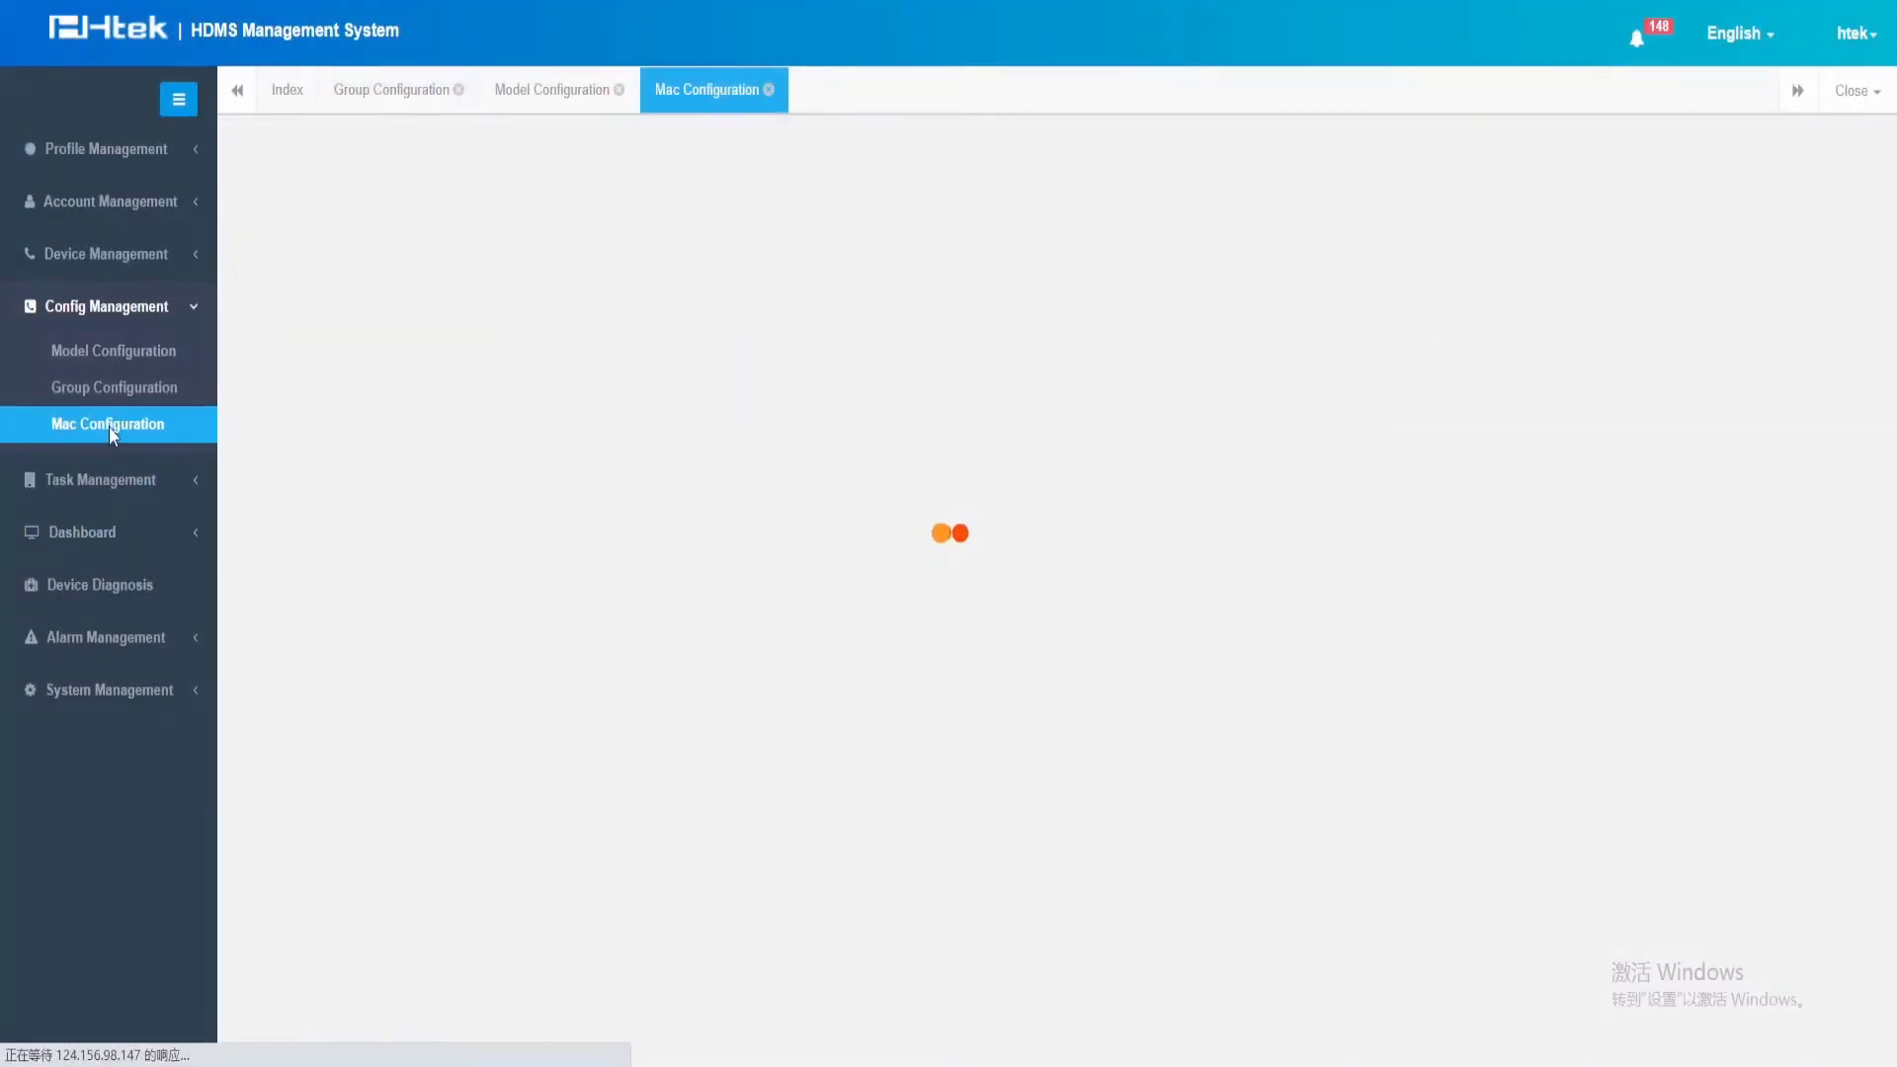